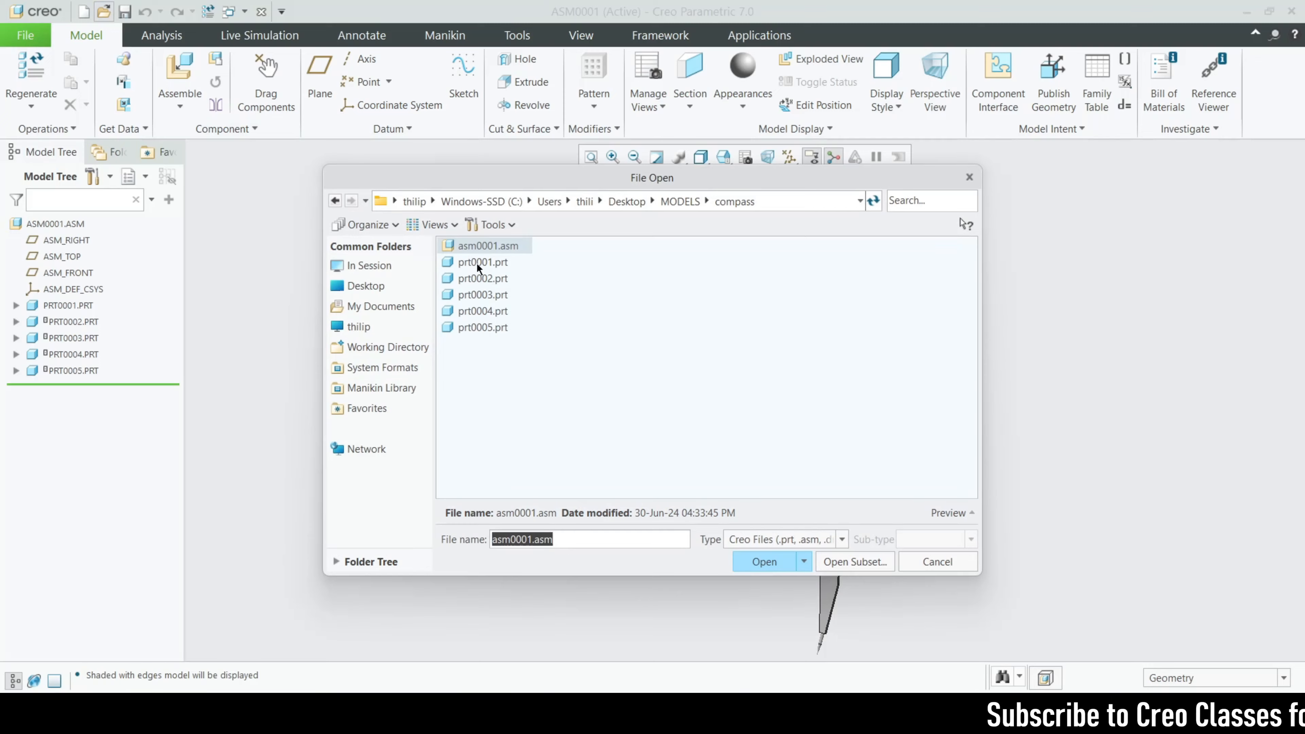
Open the part prt0001.prt from the compass folder in its own window.
double_click(476, 262)
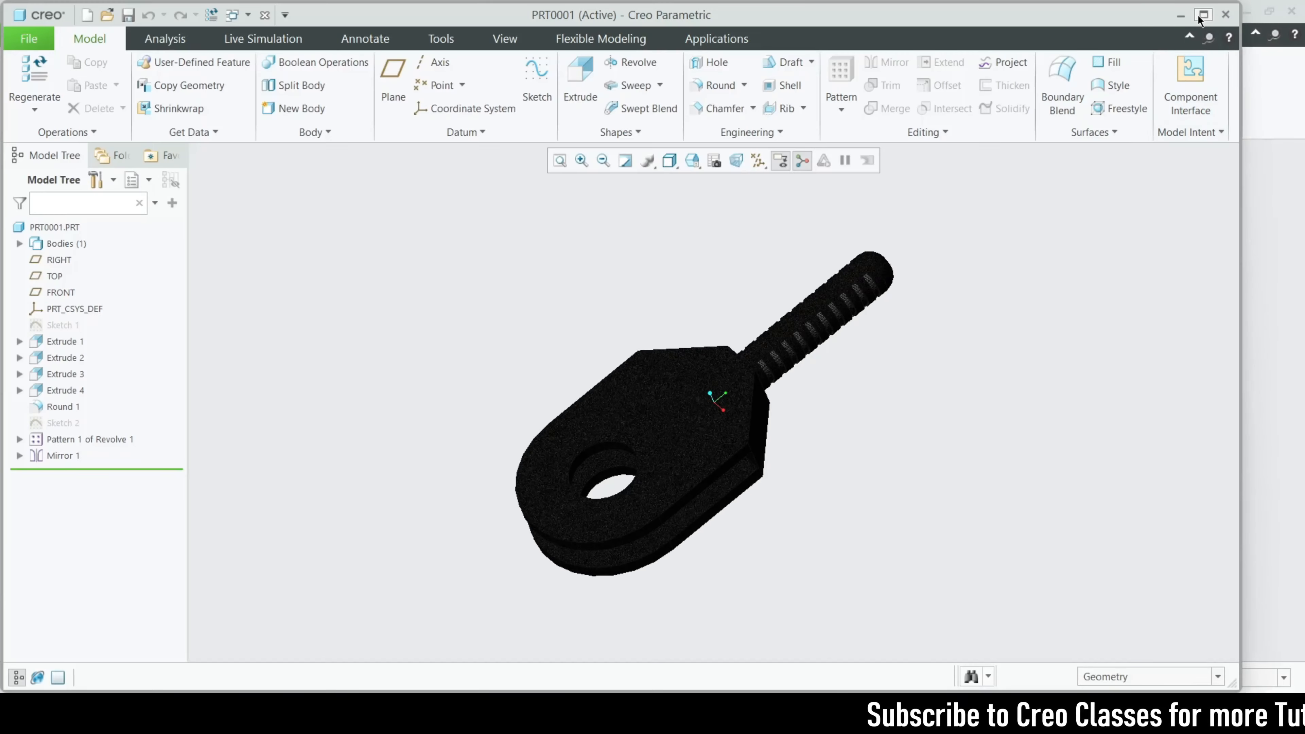
middle_drag(810, 426, 922, 608)
Switch to the COMPASS.png drawing in the image viewer, examine the compass dimensions at full window size, and close it.
key(alt+Tab)
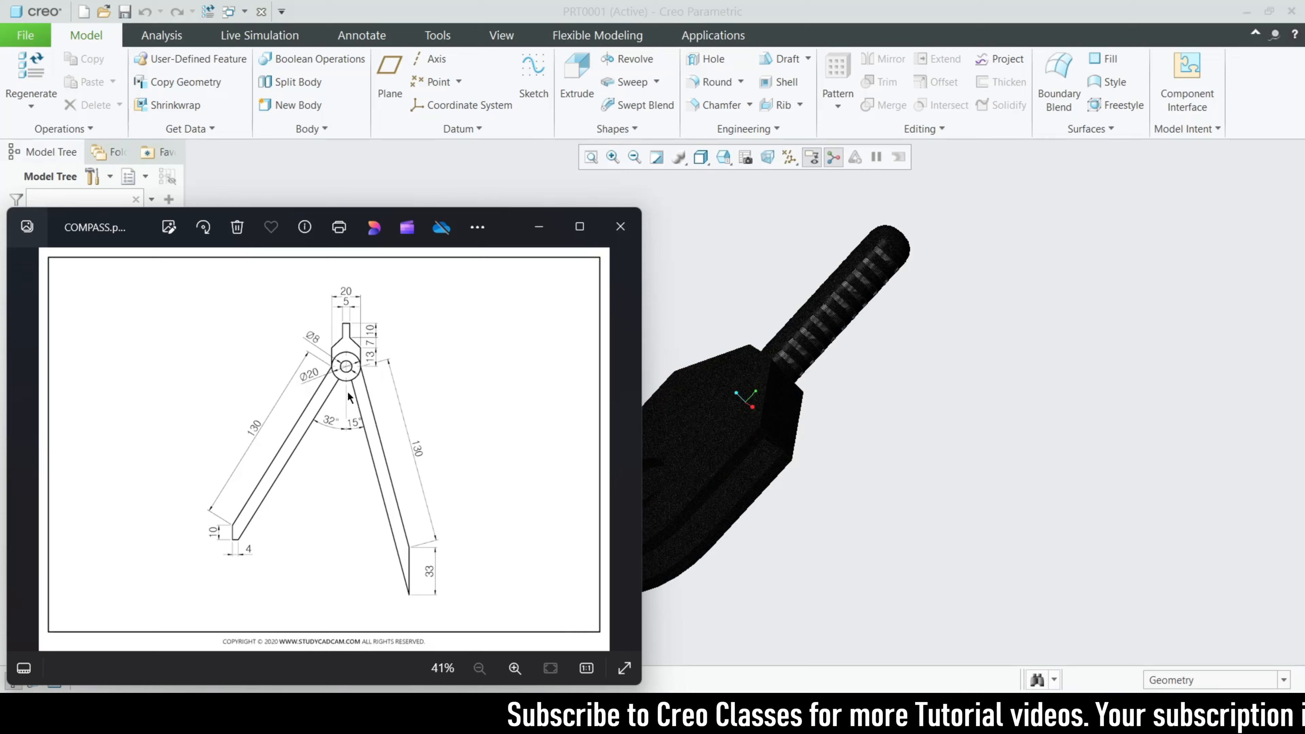
scroll(352, 530, up, 3)
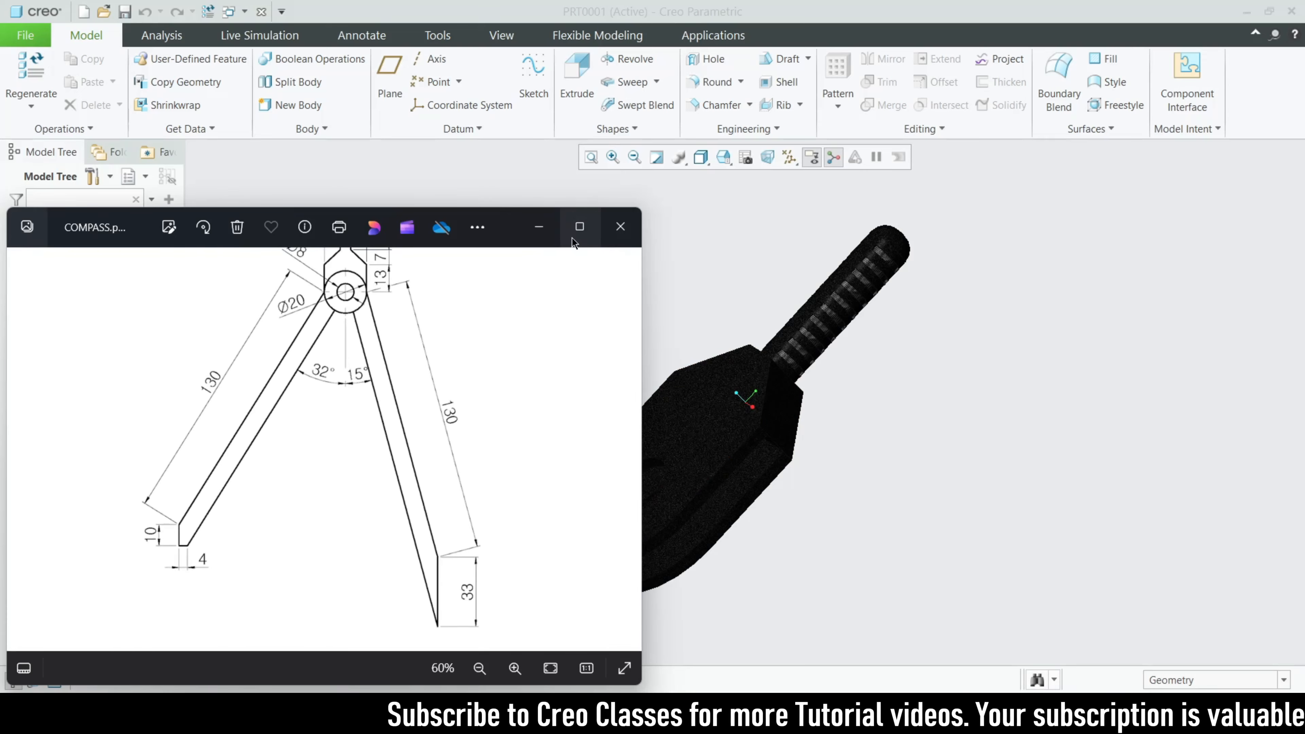
click(580, 227)
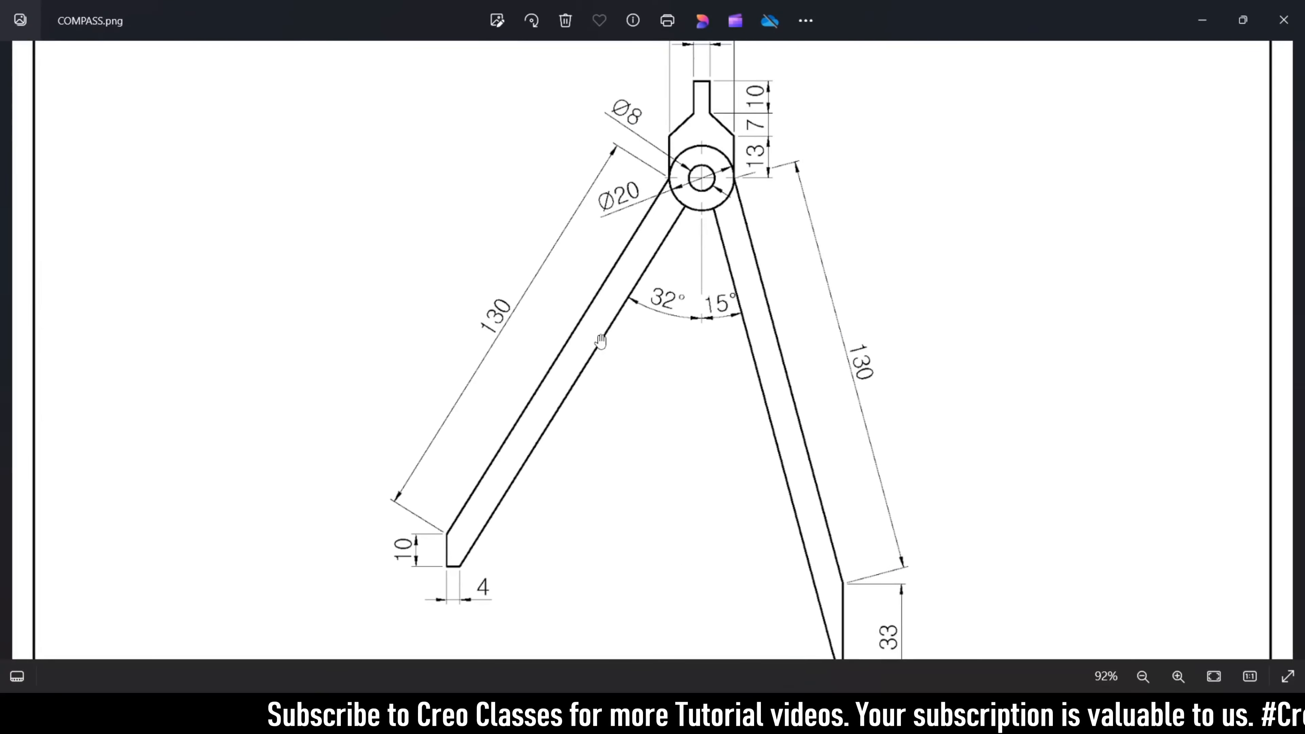
scroll(600, 341, down, 2)
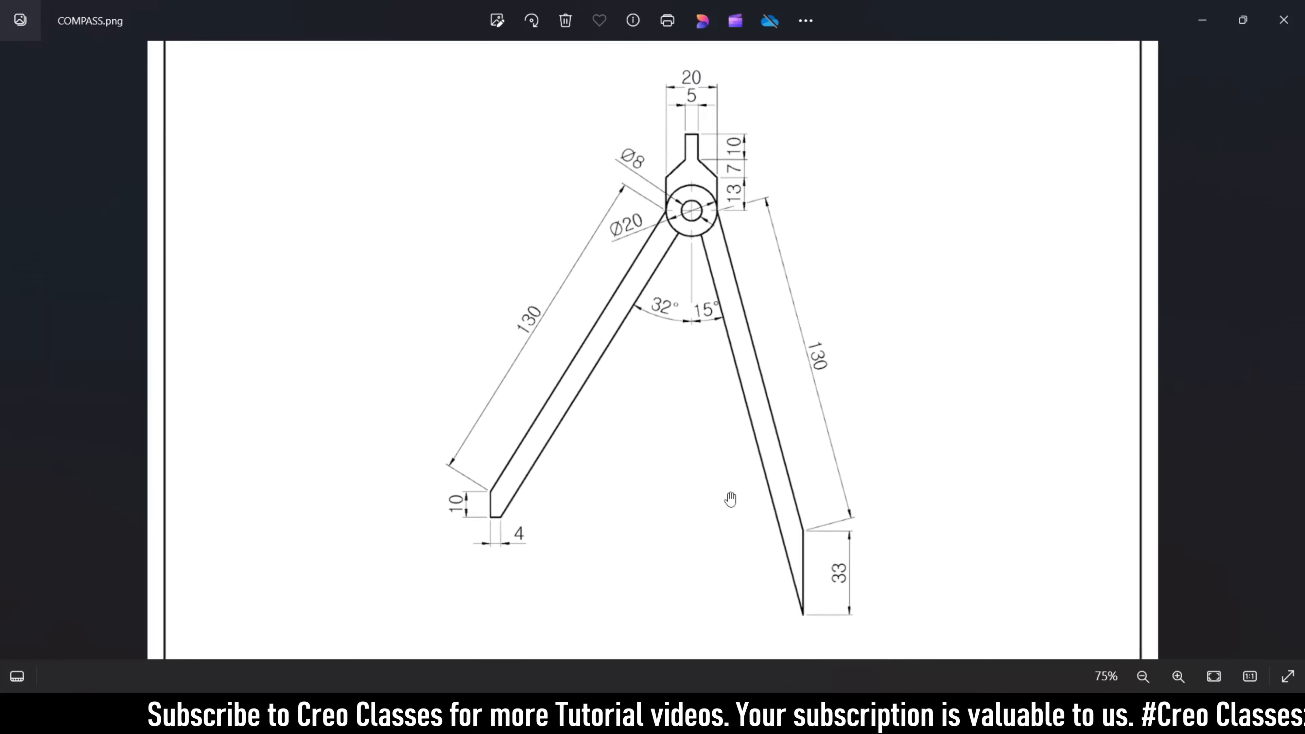
drag(725, 530, 697, 406)
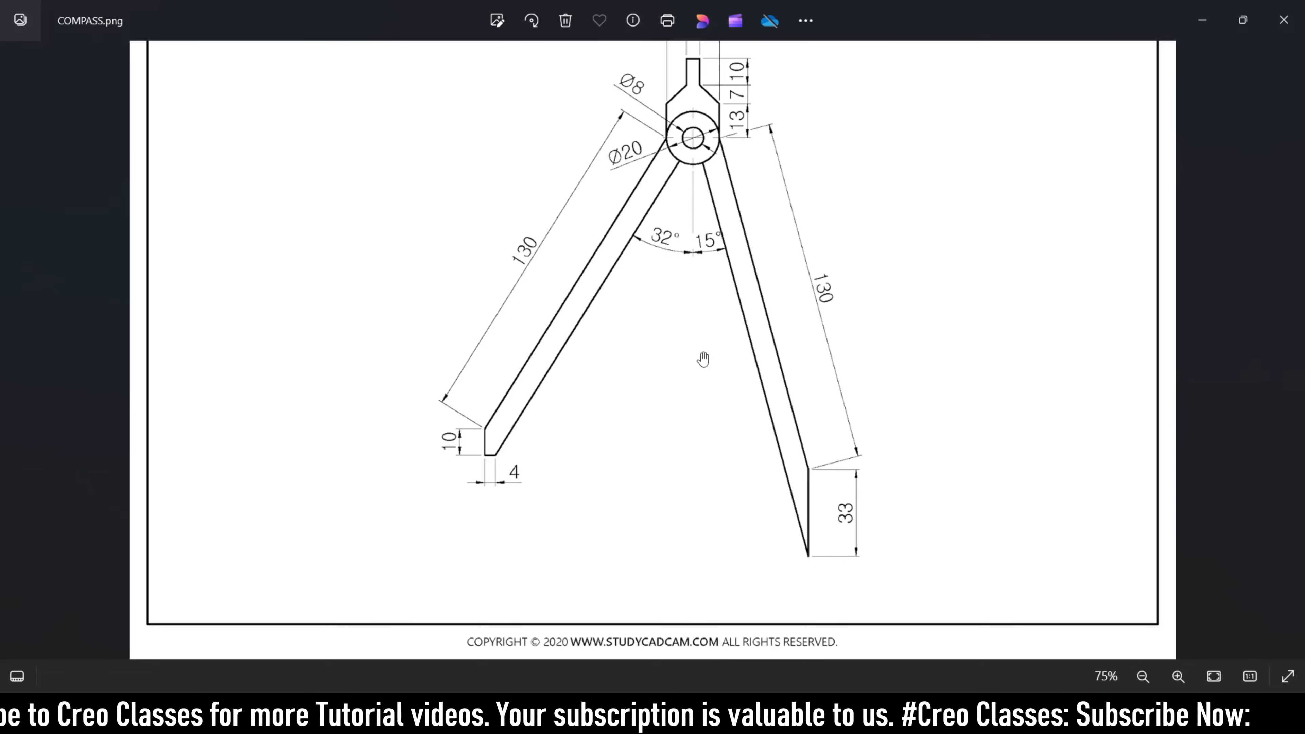
mouse_move(710, 343)
mouse_down()
mouse_move(702, 420)
mouse_move(668, 385)
mouse_up()
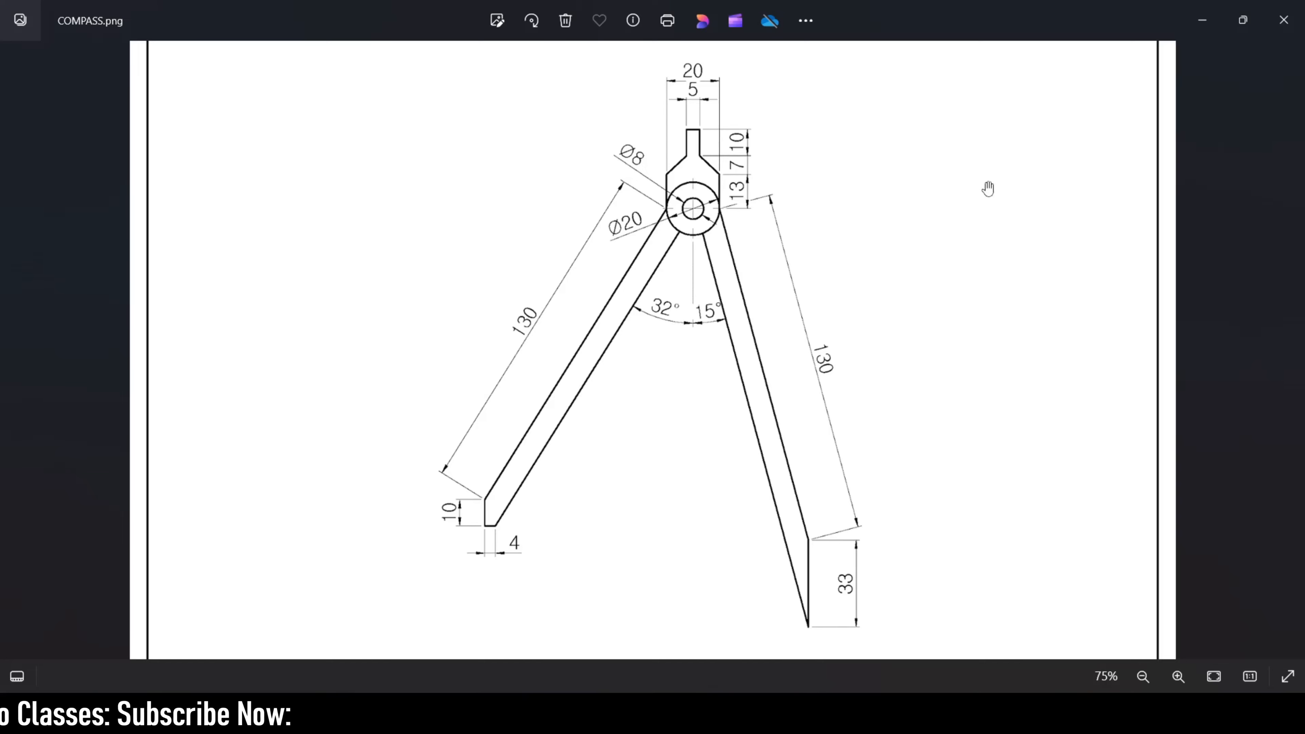
click(1283, 20)
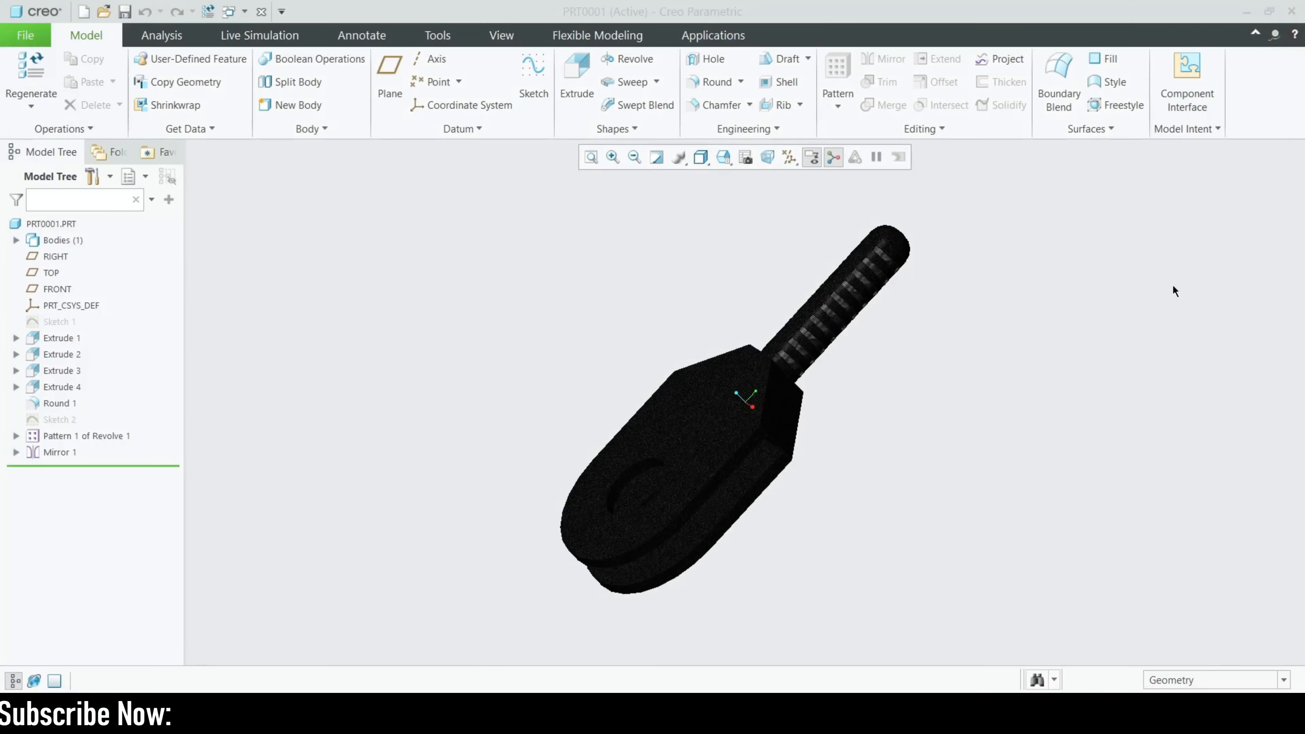
Open Sketch 1 of the part for editing, viewed square to its sketch plane.
middle_drag(763, 362, 749, 400)
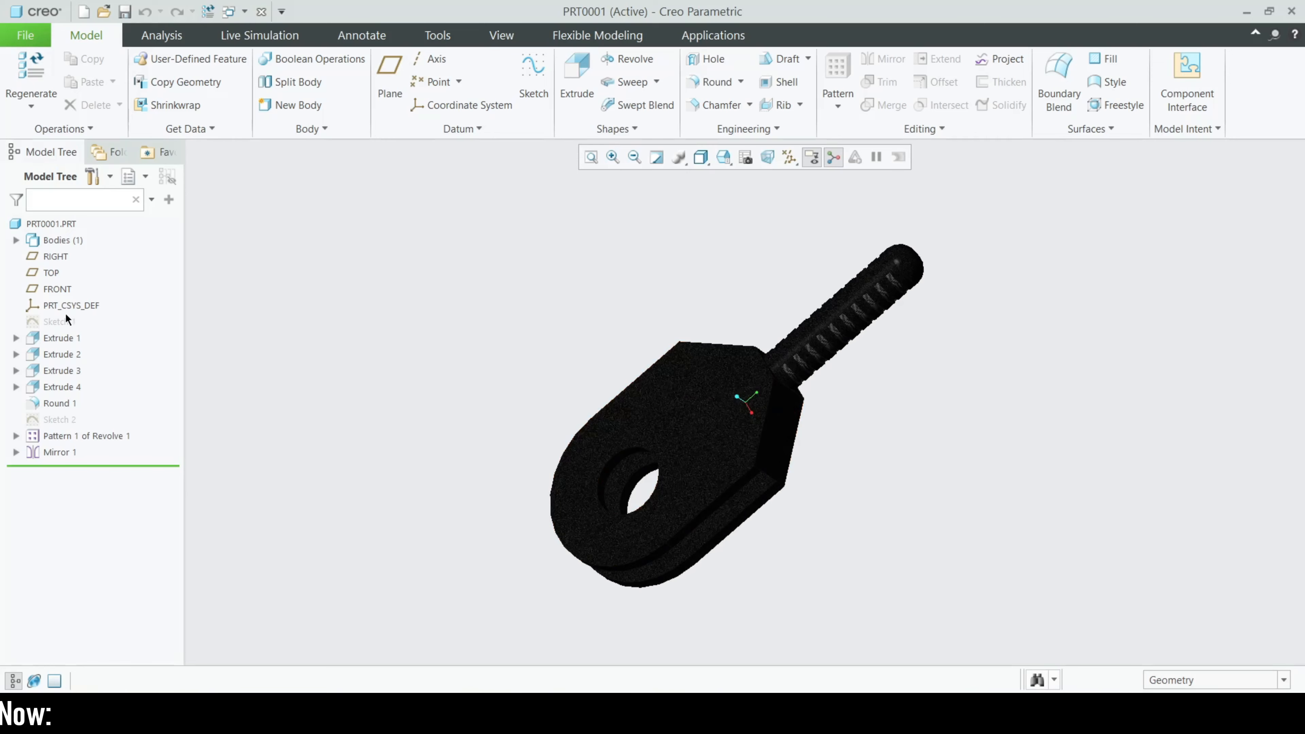
click(74, 310)
click(112, 181)
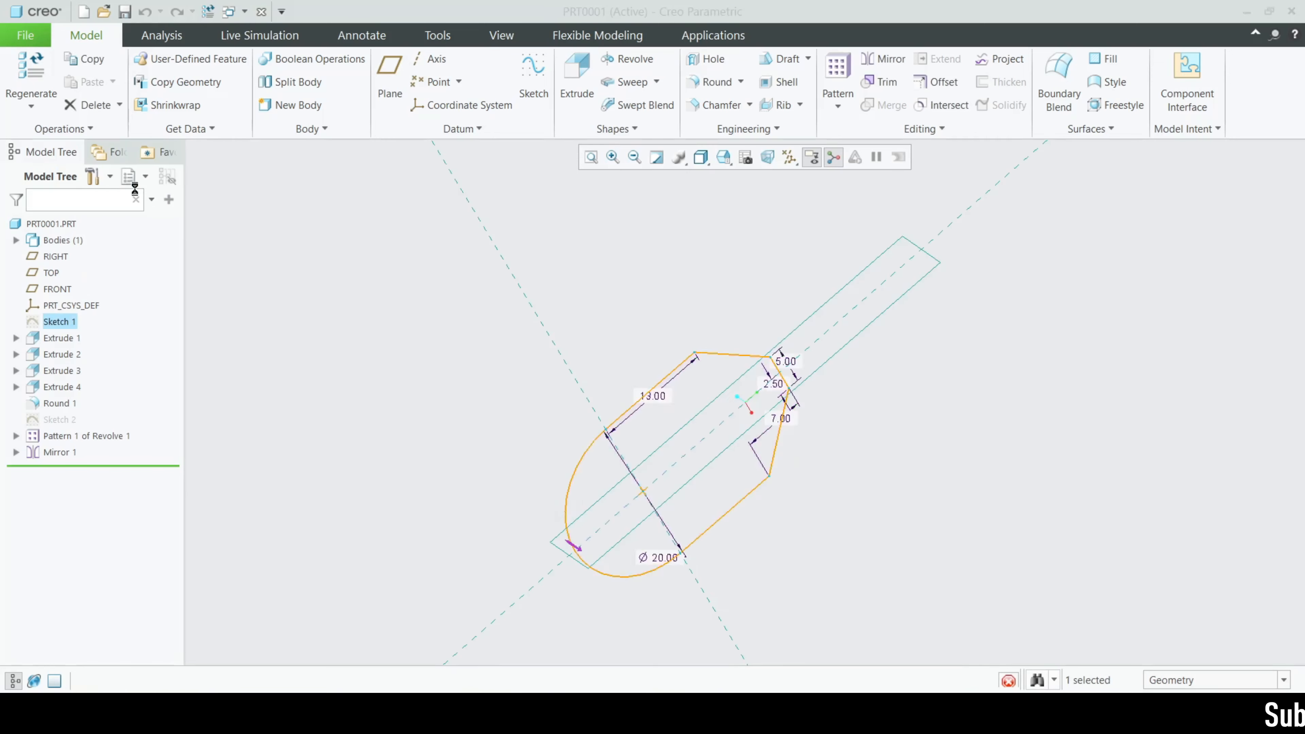
click(779, 157)
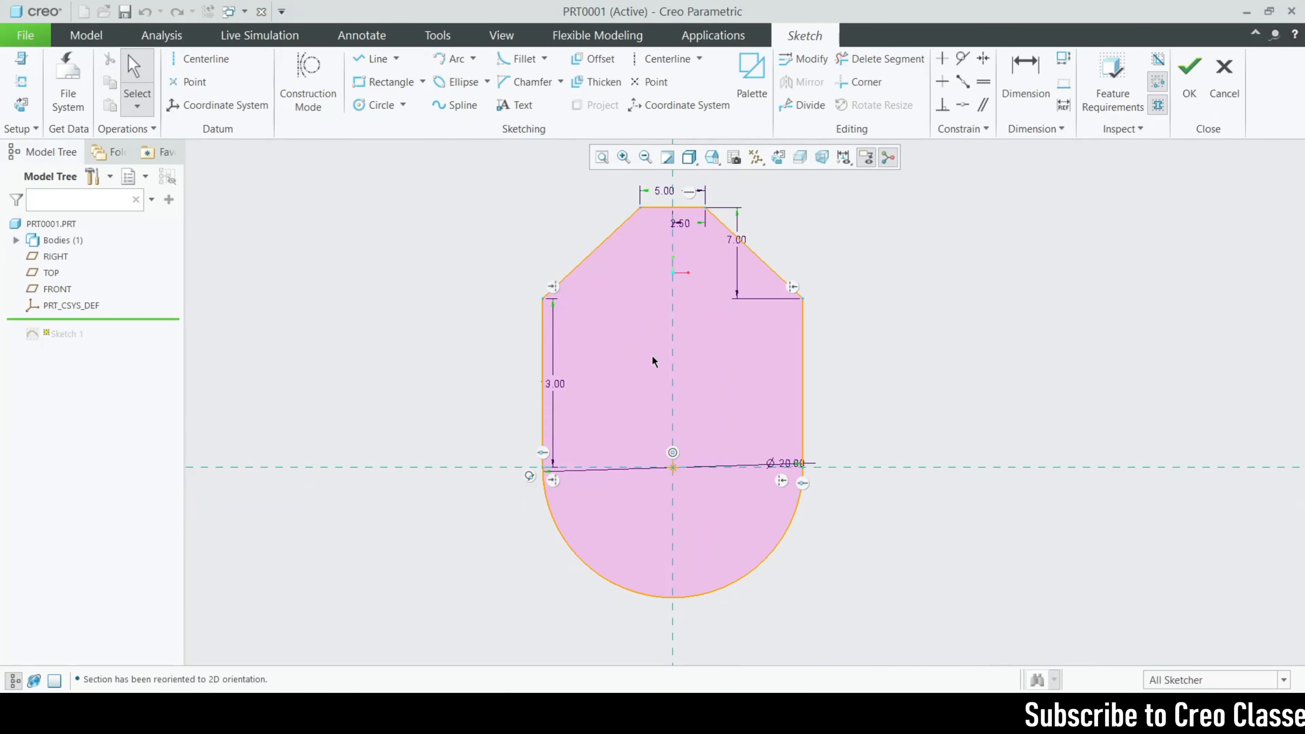
Move the diameter, side height, slant height and half-width dimensions clear of the profile, and quit the sketch without saving.
drag(779, 464, 825, 547)
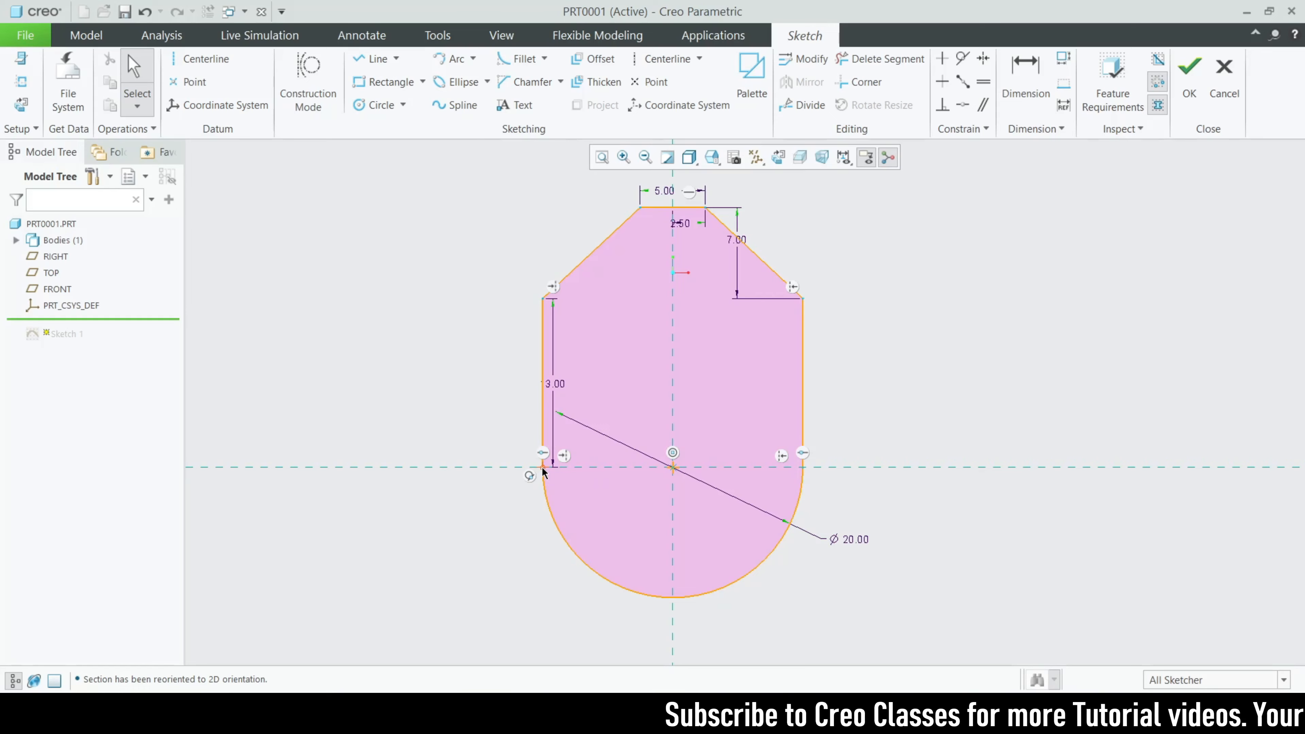
drag(553, 410, 504, 415)
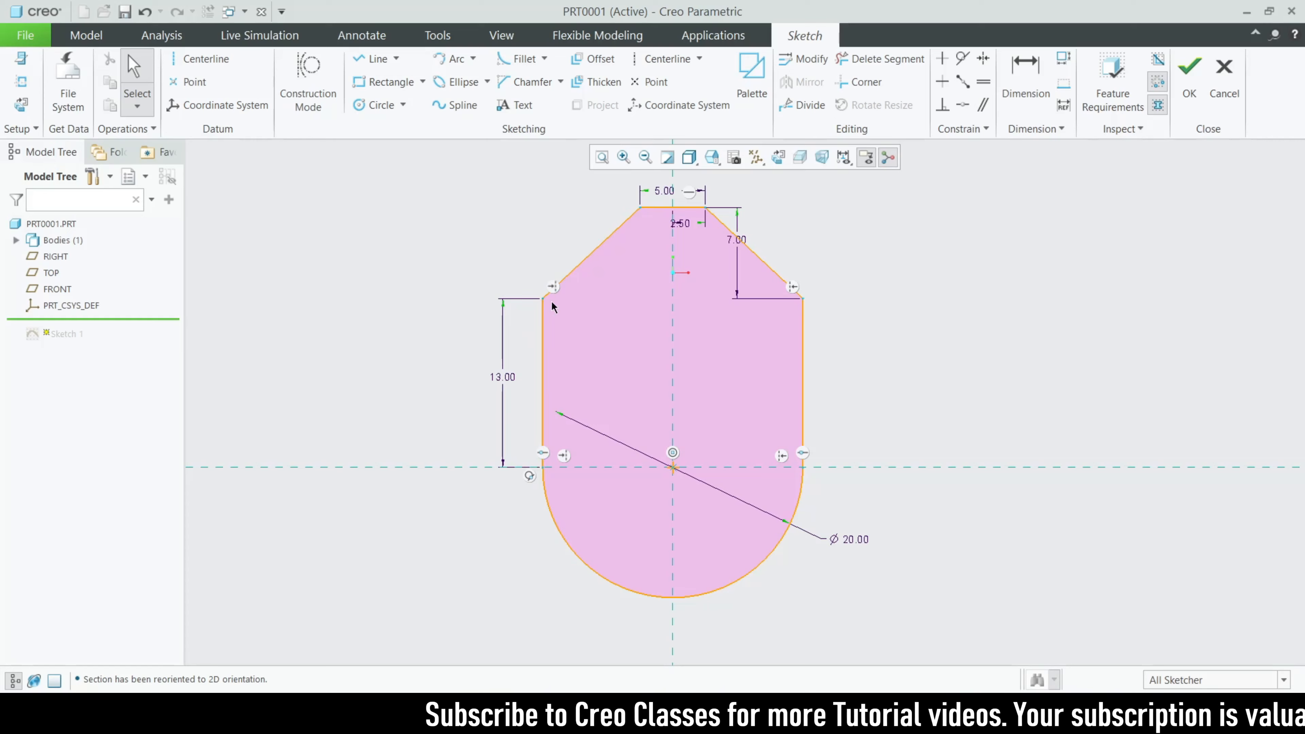
drag(736, 240, 872, 232)
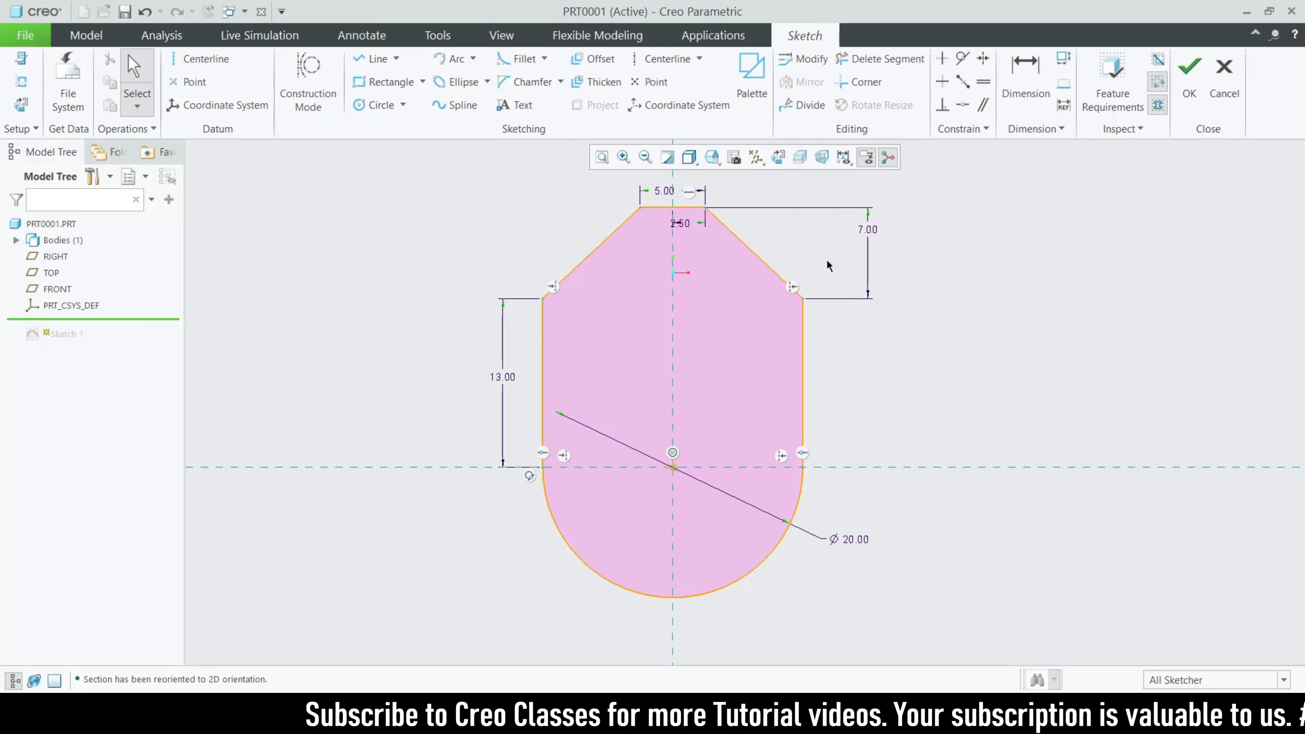
scroll(651, 318, up, 1)
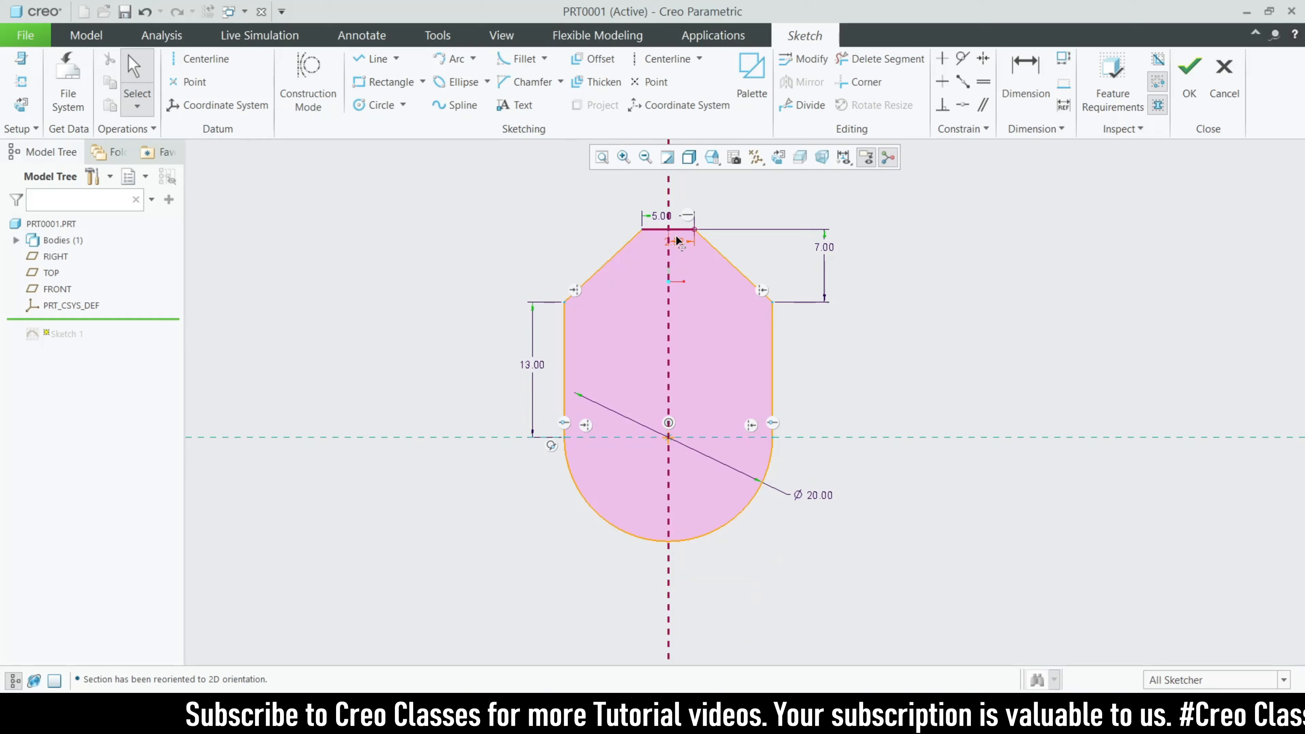
mouse_move(677, 240)
mouse_down()
mouse_move(684, 201)
mouse_move(717, 192)
mouse_up()
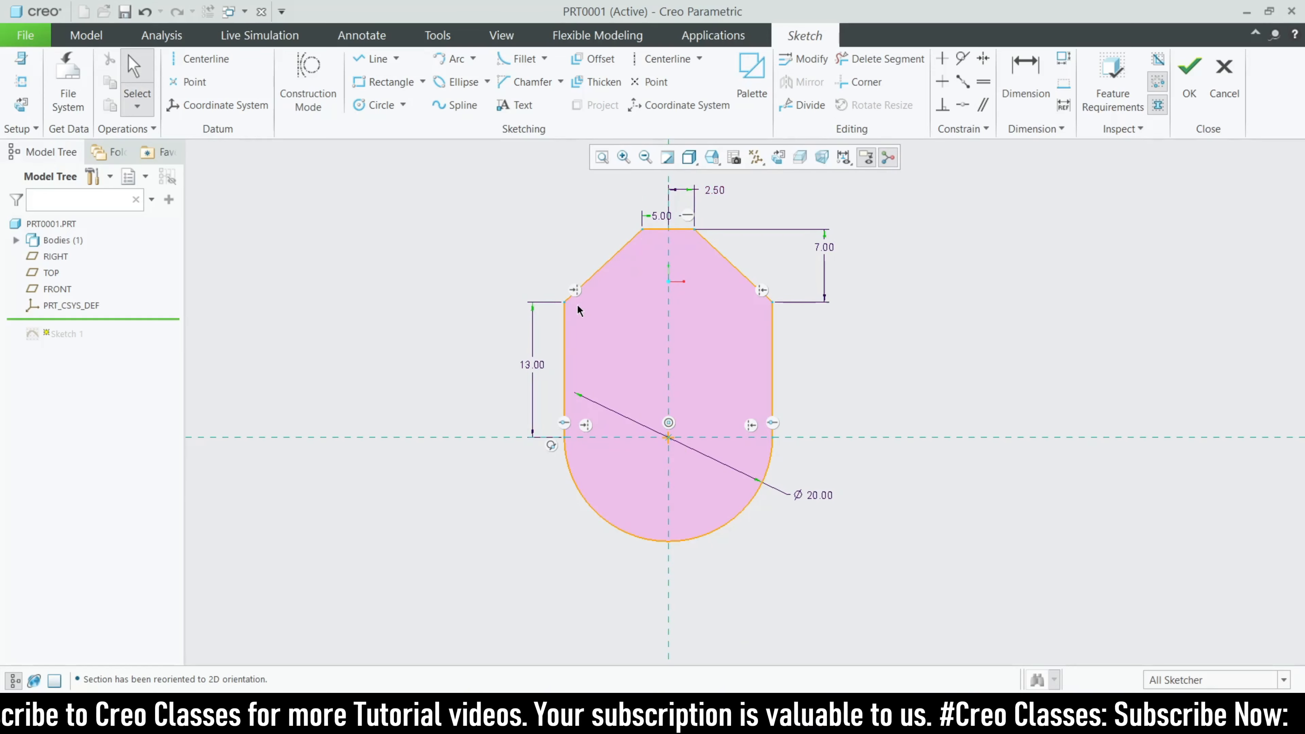
click(1225, 82)
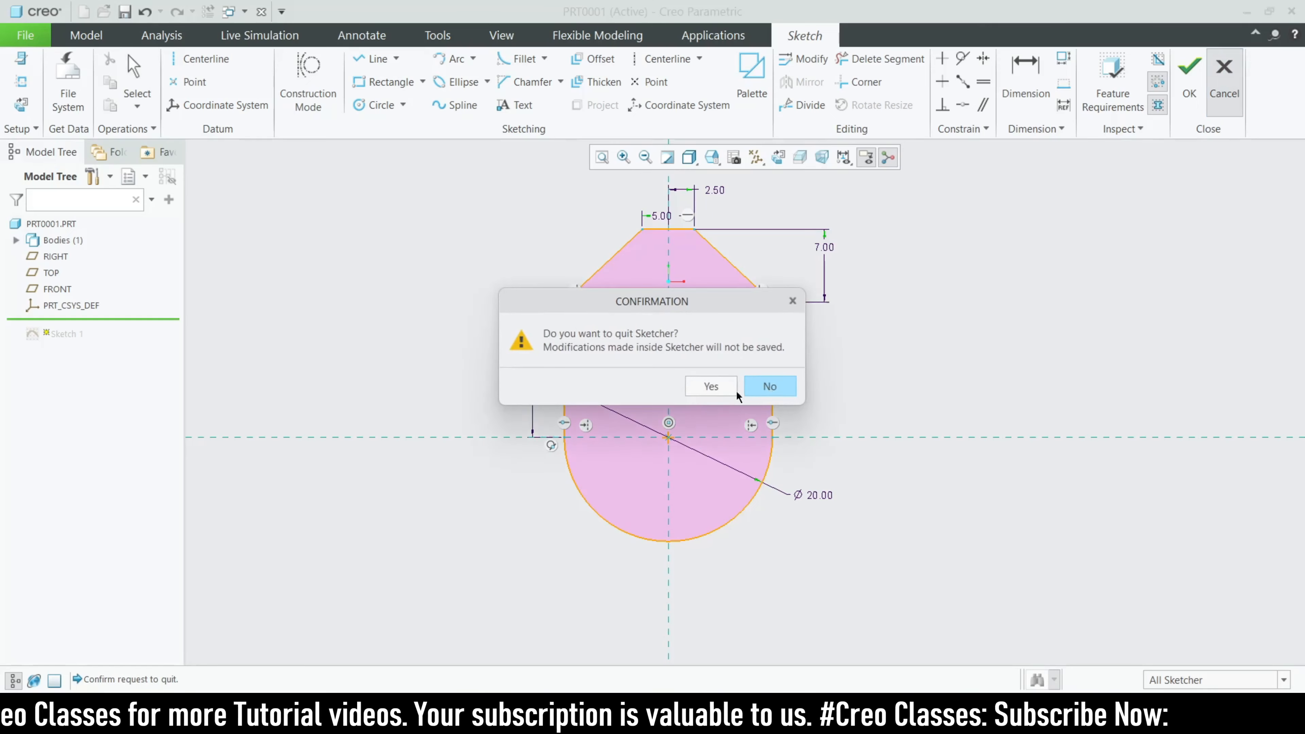
Open the definition of Extrude 1, inspect its symmetric depth from the side, and cancel the edit.
click(59, 341)
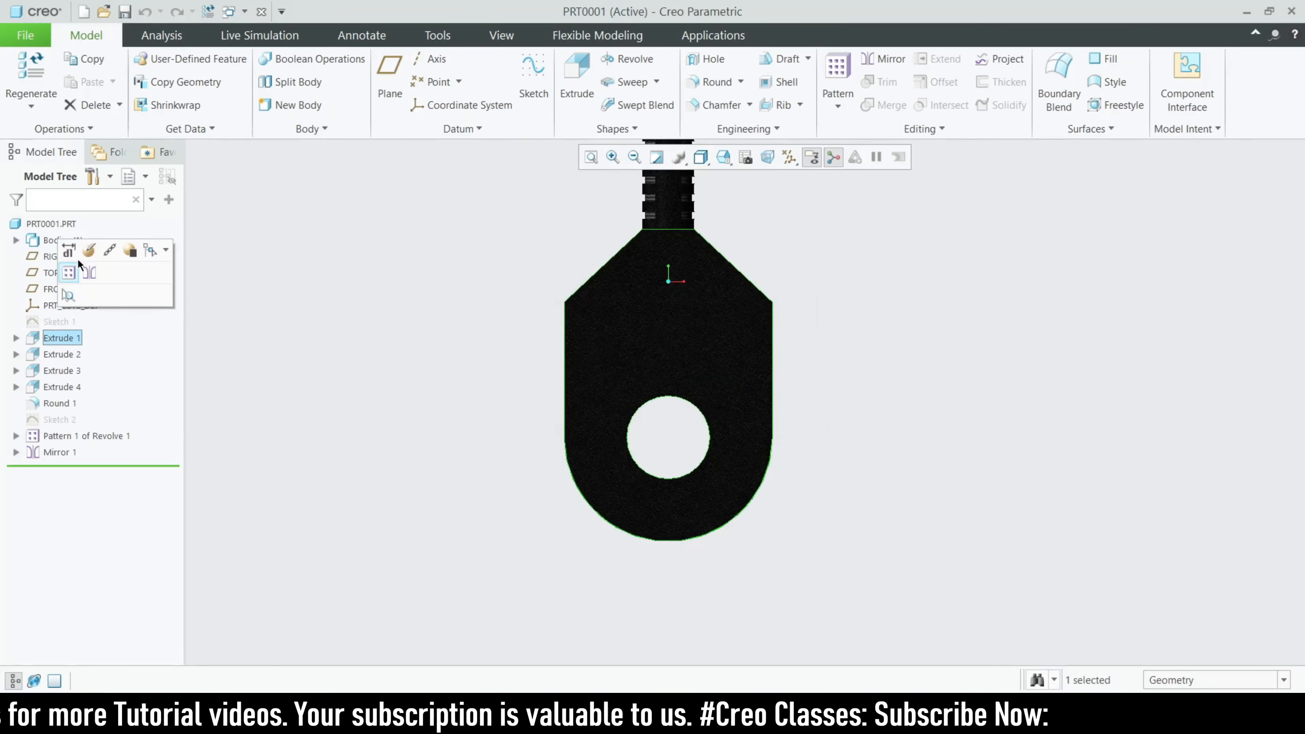
click(88, 251)
middle_drag(647, 387, 554, 393)
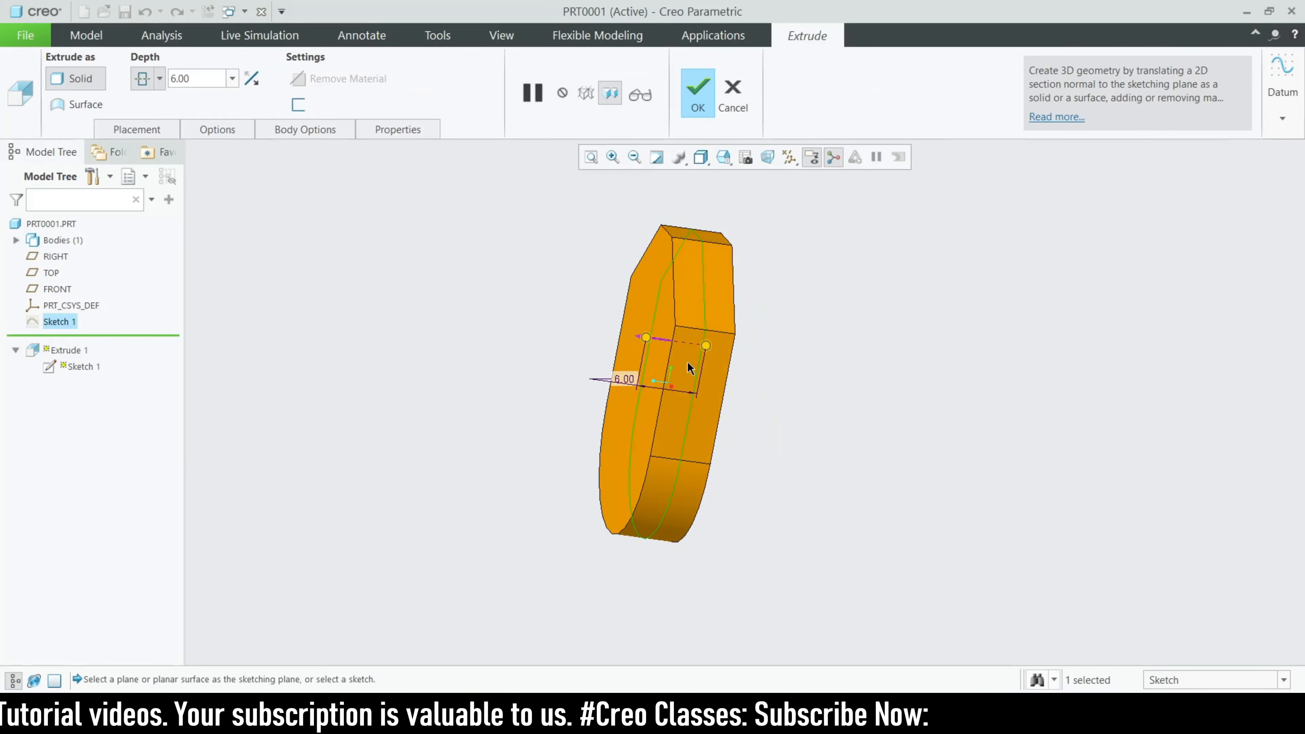
mouse_move(760, 422)
middle_down()
mouse_move(708, 444)
mouse_move(753, 426)
middle_up()
click(742, 111)
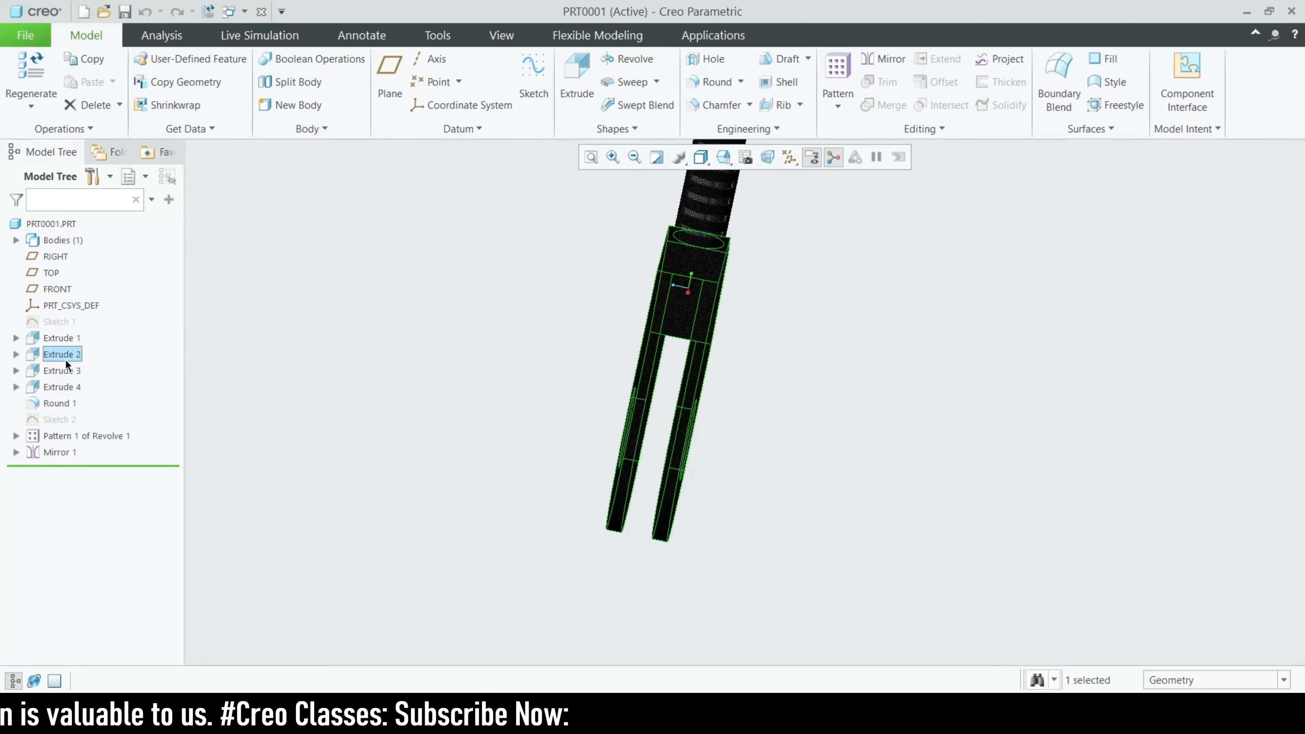
Inspect the definition and circular section sketch of Extrude 2, the cylindrical handle, and leave both without saving.
click(65, 359)
click(93, 274)
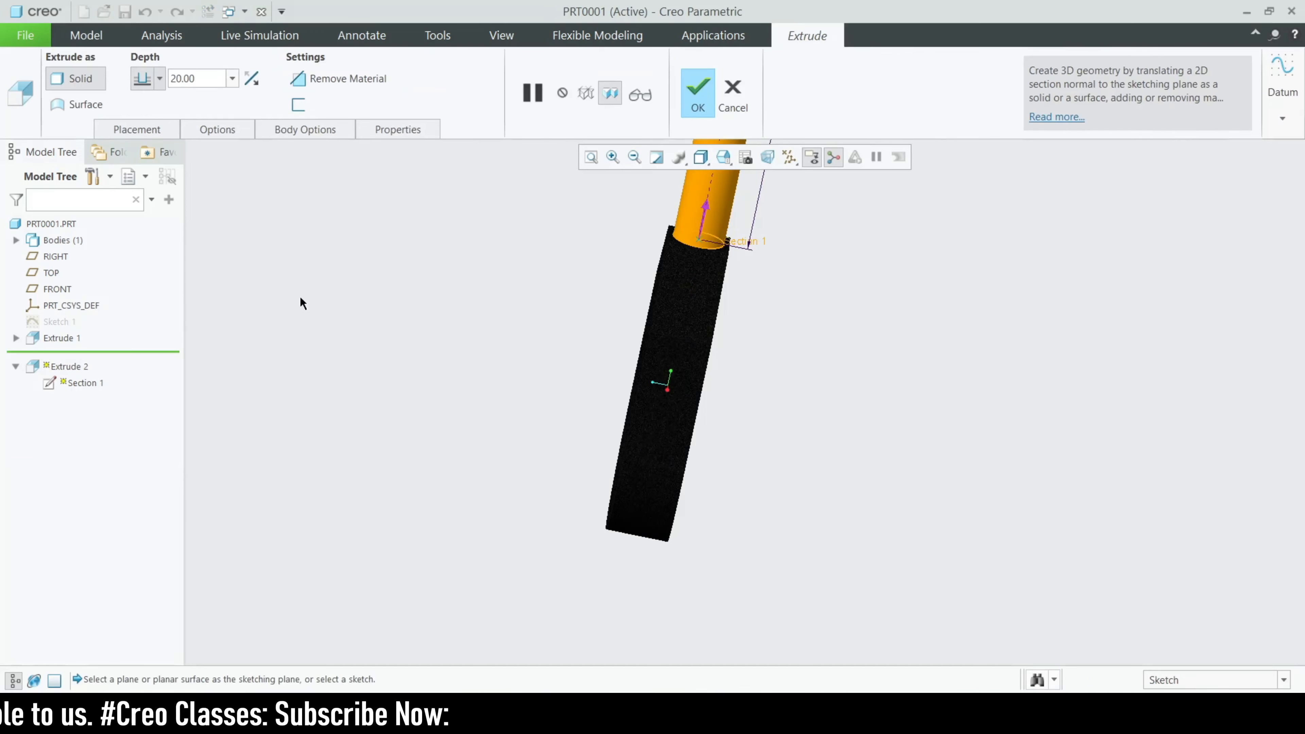
middle_drag(303, 302, 701, 346)
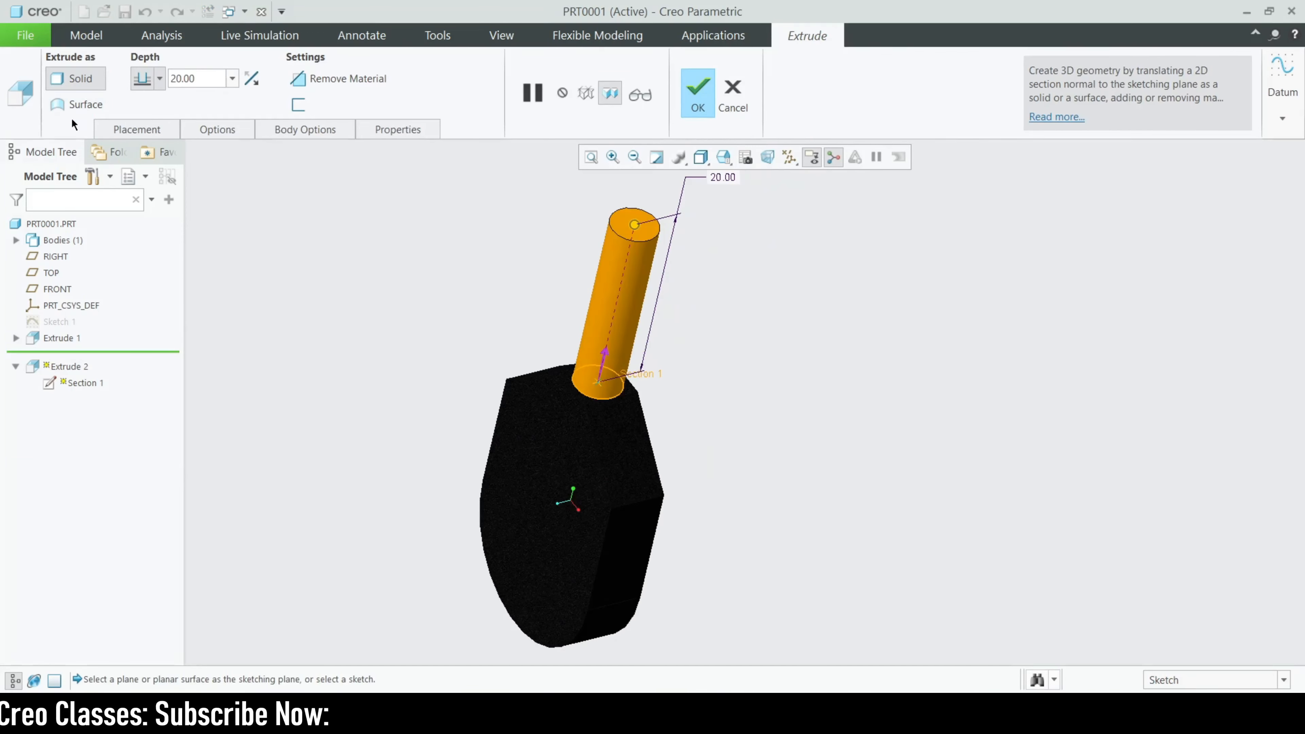
click(137, 131)
click(285, 200)
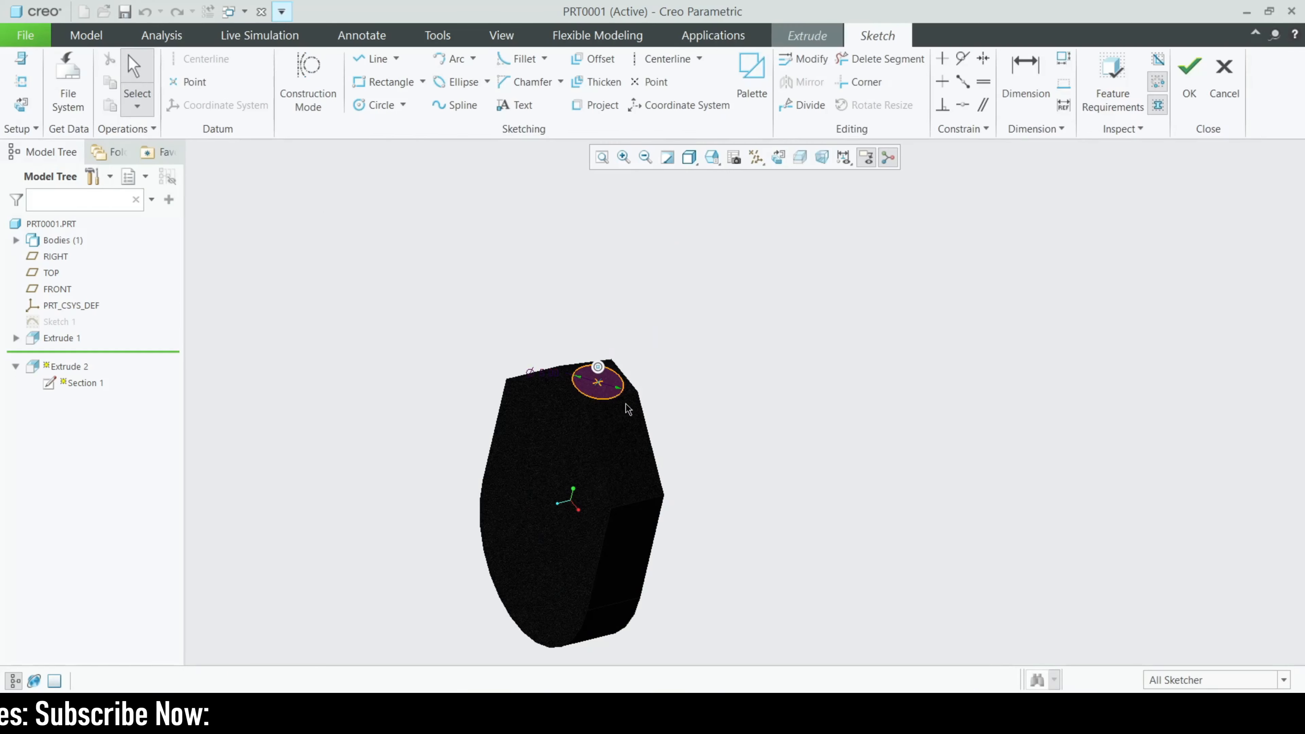
scroll(580, 370, up, 1)
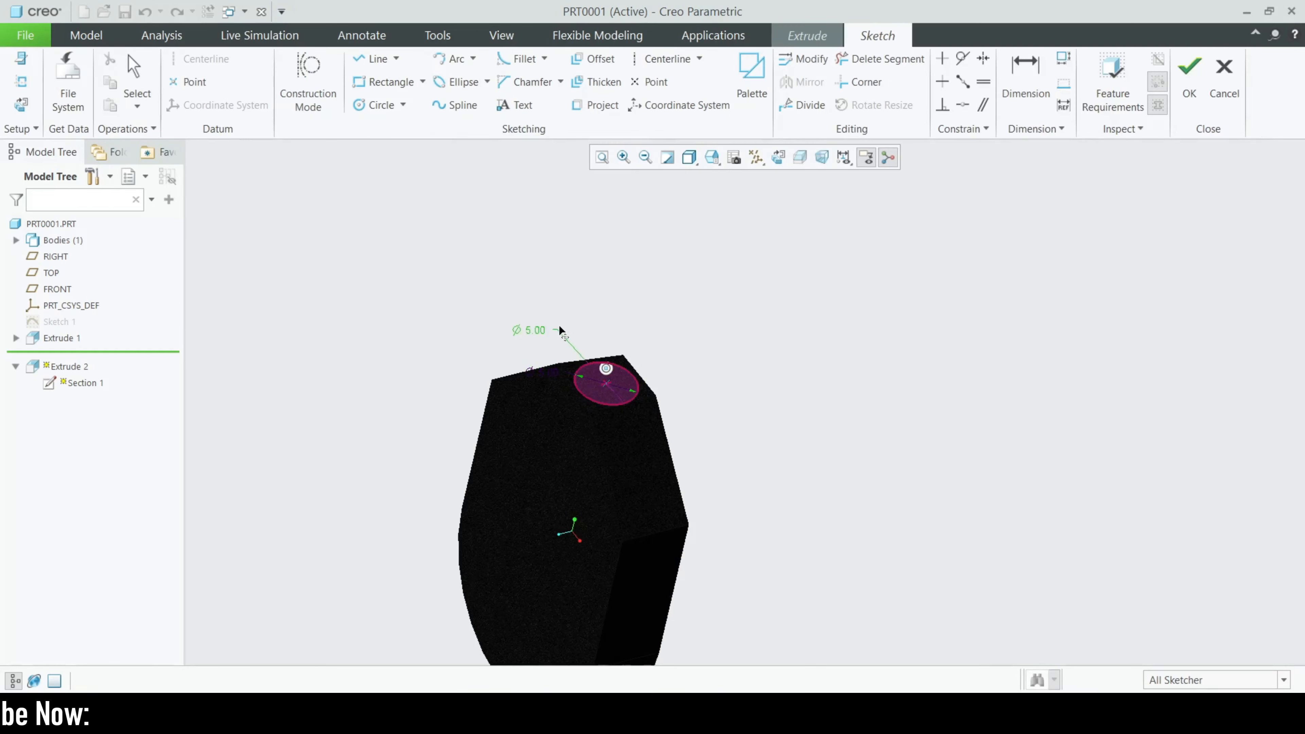
click(1218, 101)
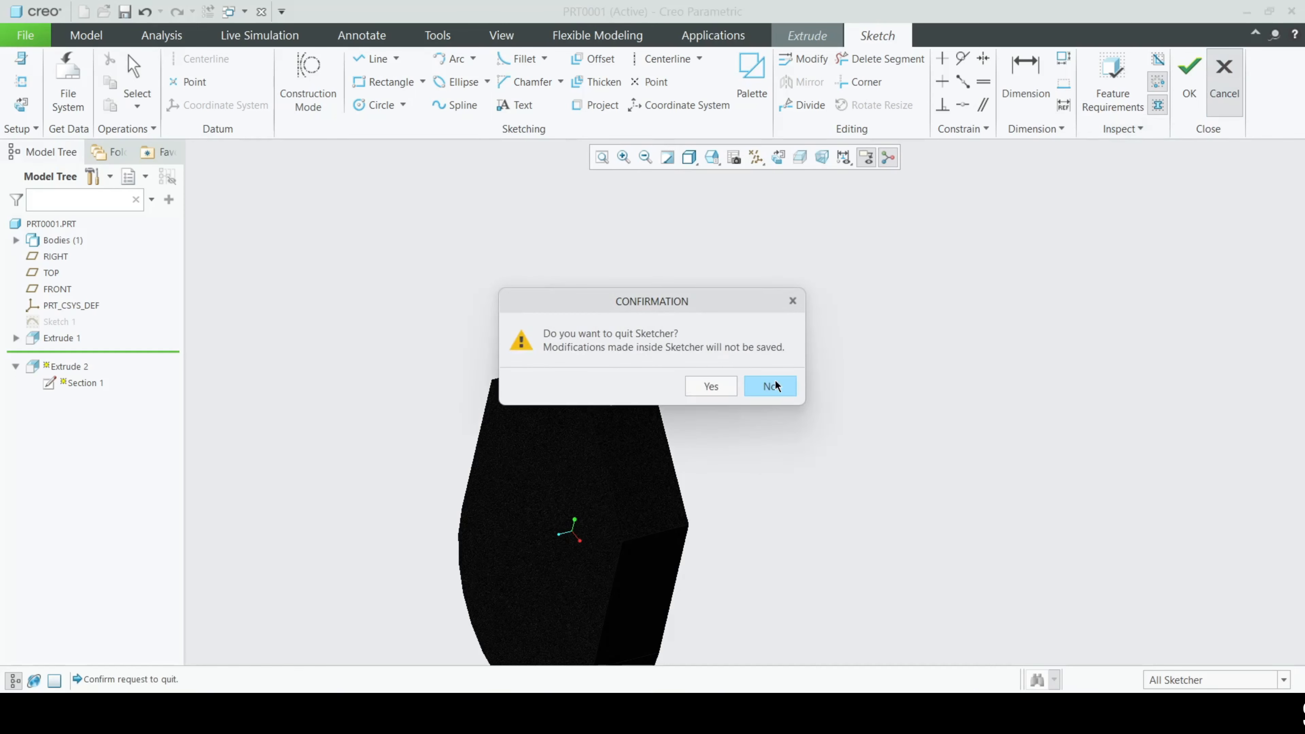
click(715, 386)
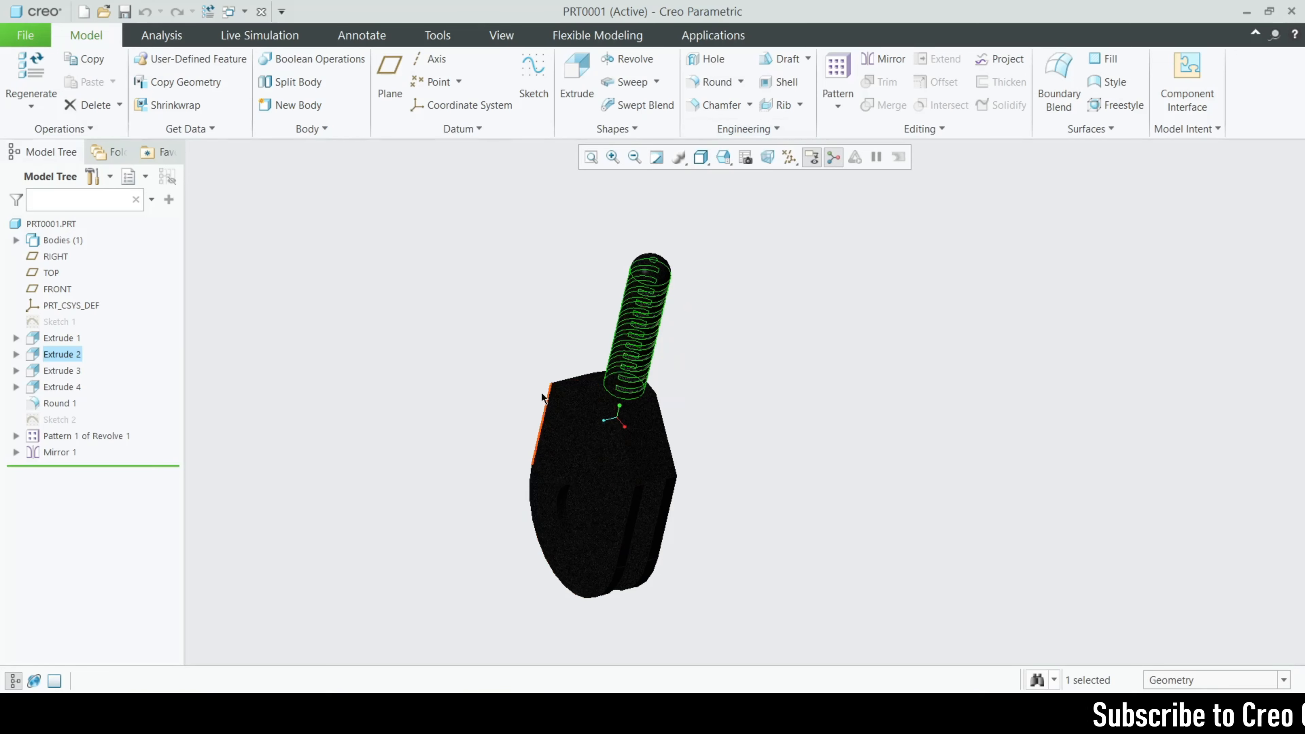
click(195, 386)
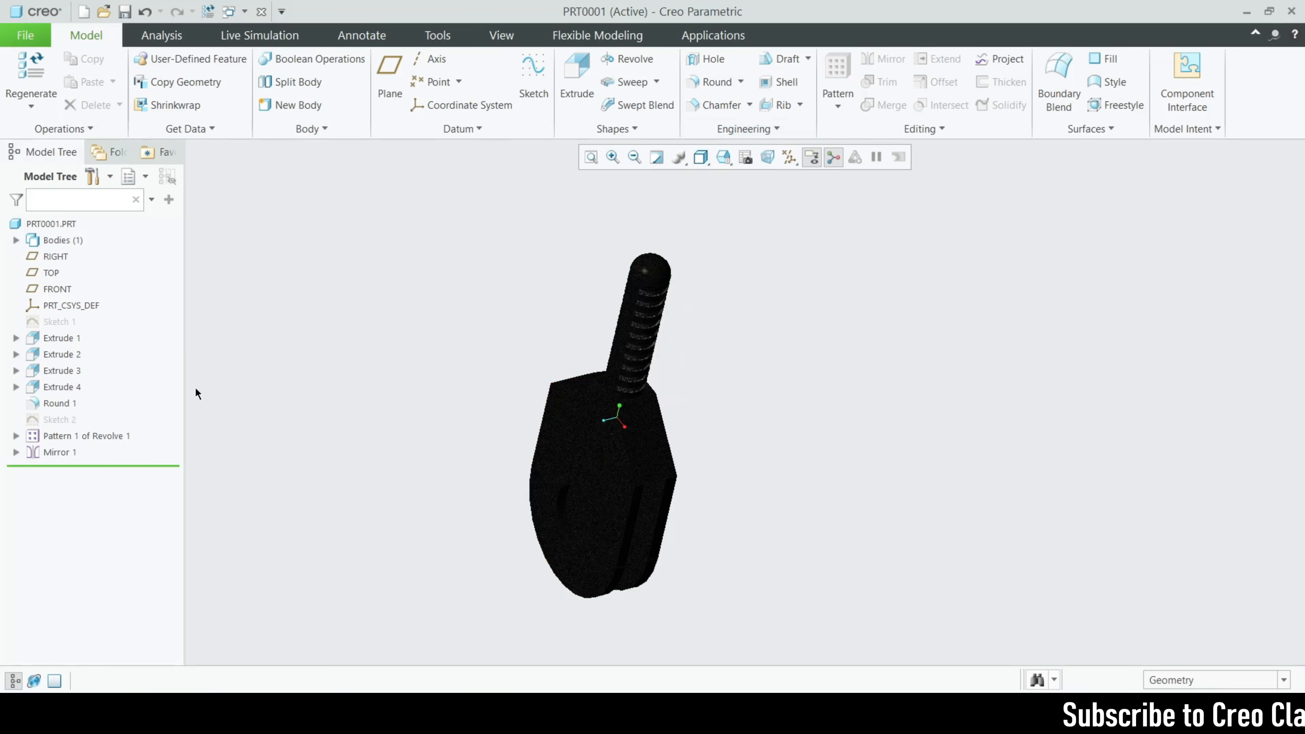
Open the definition of Extrude 3 and examine the slot cut between the fork's two arms.
click(61, 375)
click(92, 284)
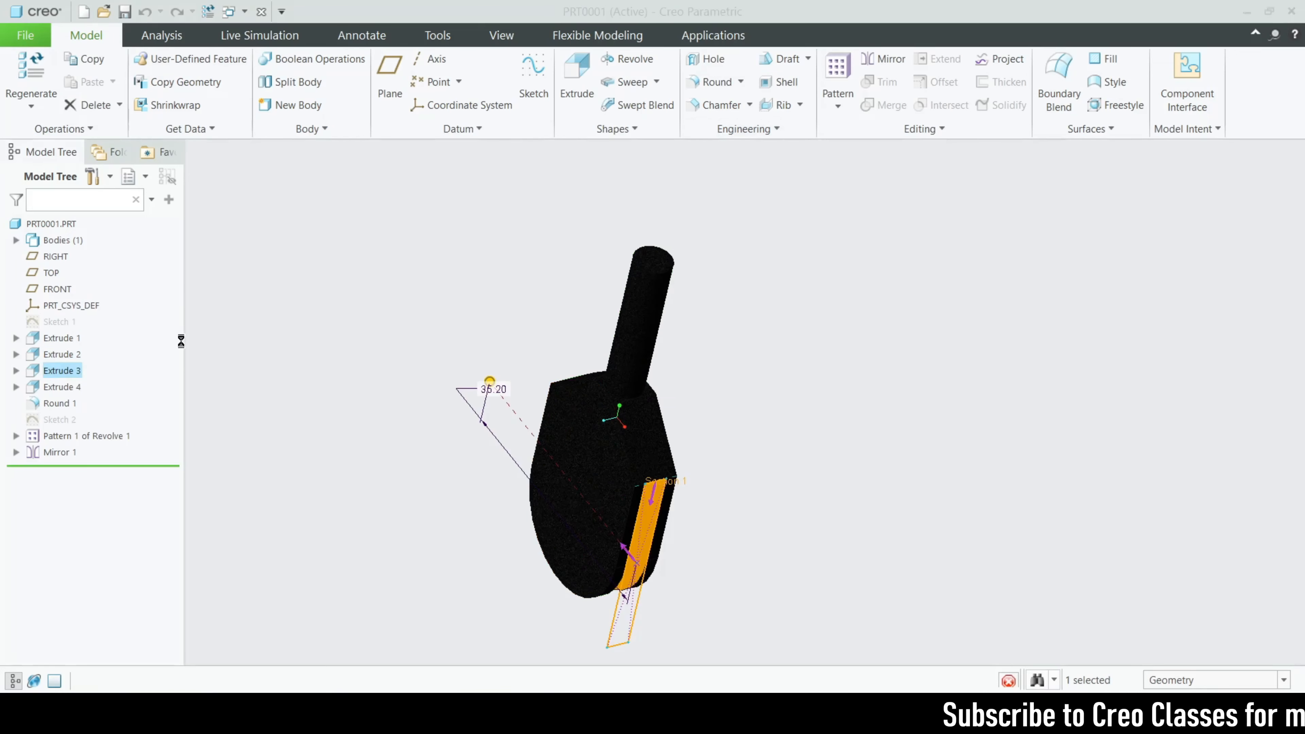
mouse_move(510, 489)
middle_down()
mouse_move(481, 460)
mouse_move(490, 484)
middle_up()
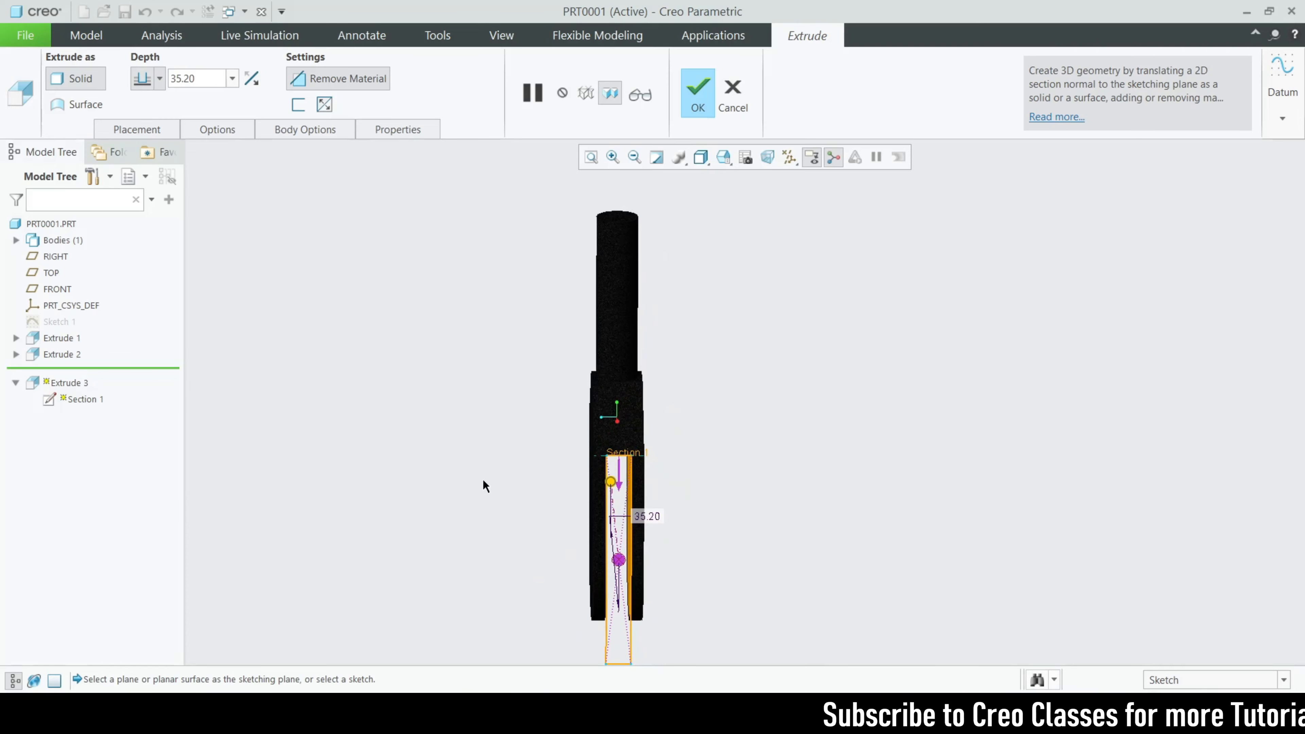
scroll(637, 478, up, 2)
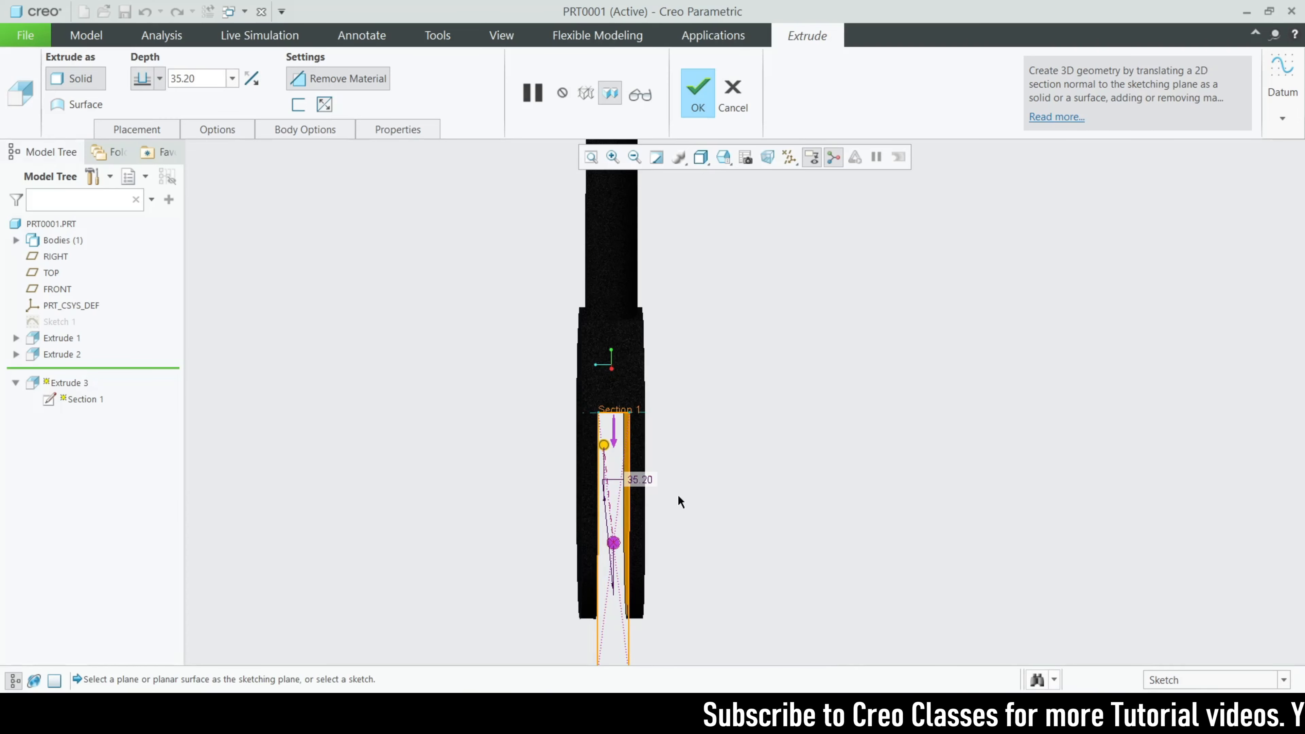
Open the internal section sketch of Extrude 3 and examine the slot rectangle face-on and at an angle to the fork's edge.
click(118, 123)
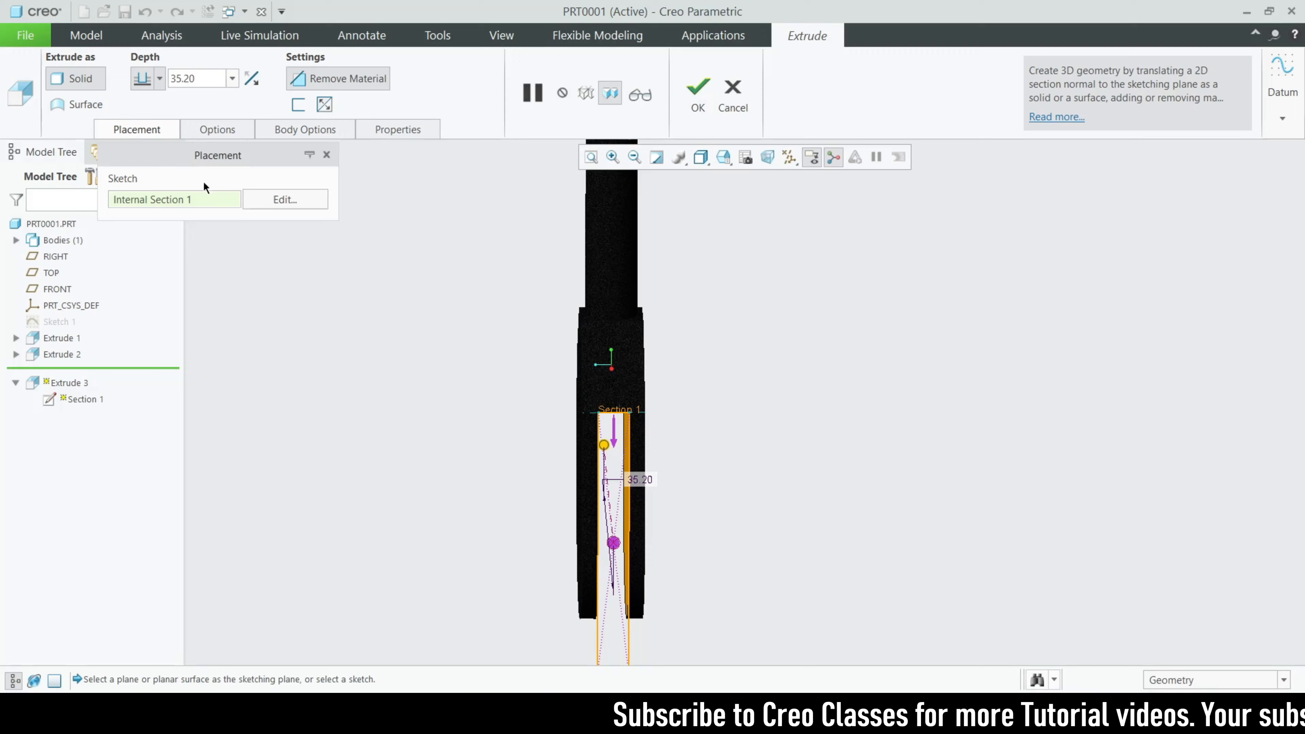
click(280, 199)
click(785, 163)
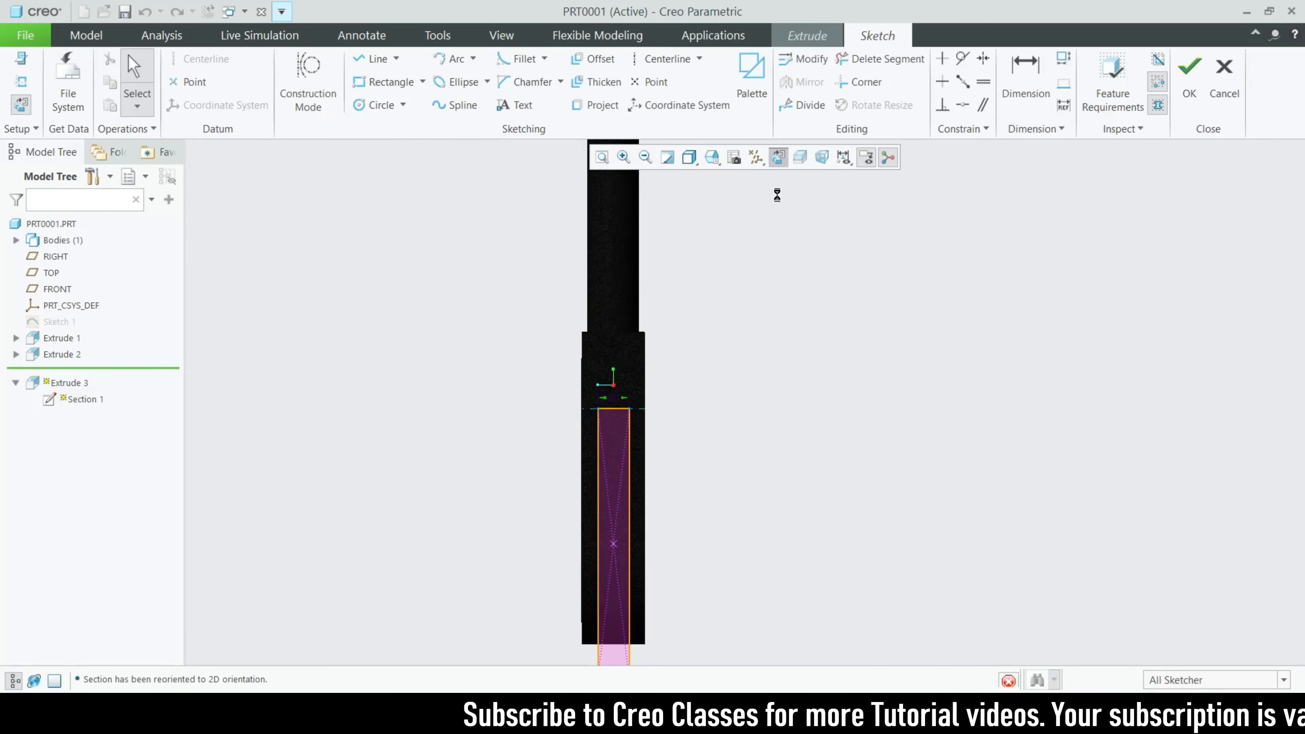
scroll(652, 431, up, 2)
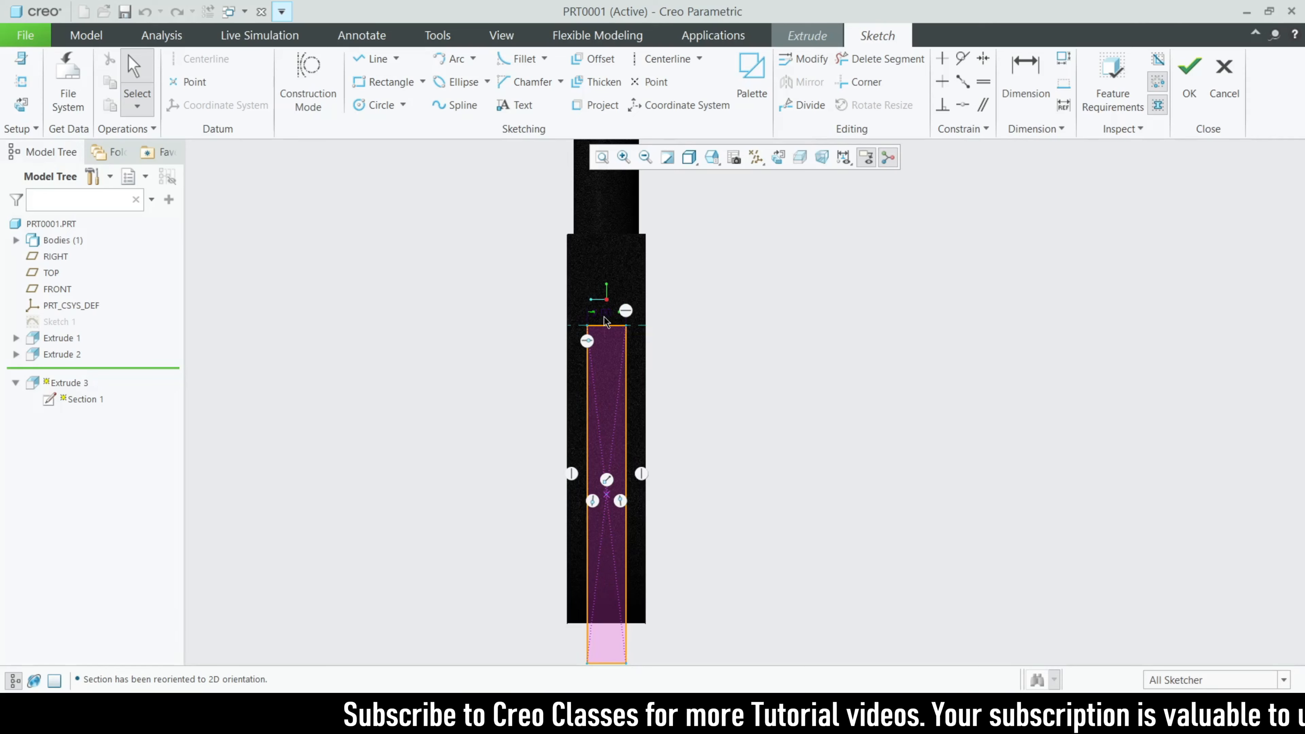
scroll(581, 533, up, 2)
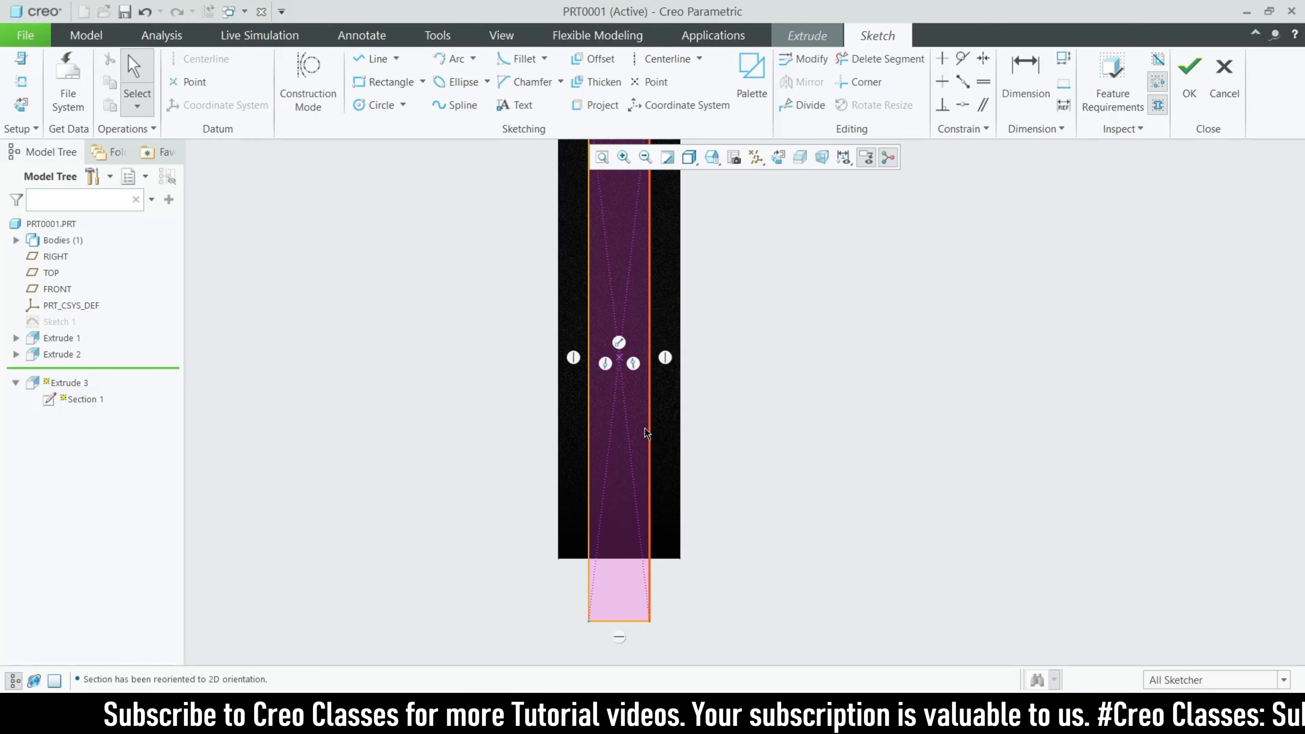
scroll(581, 411, down, 2)
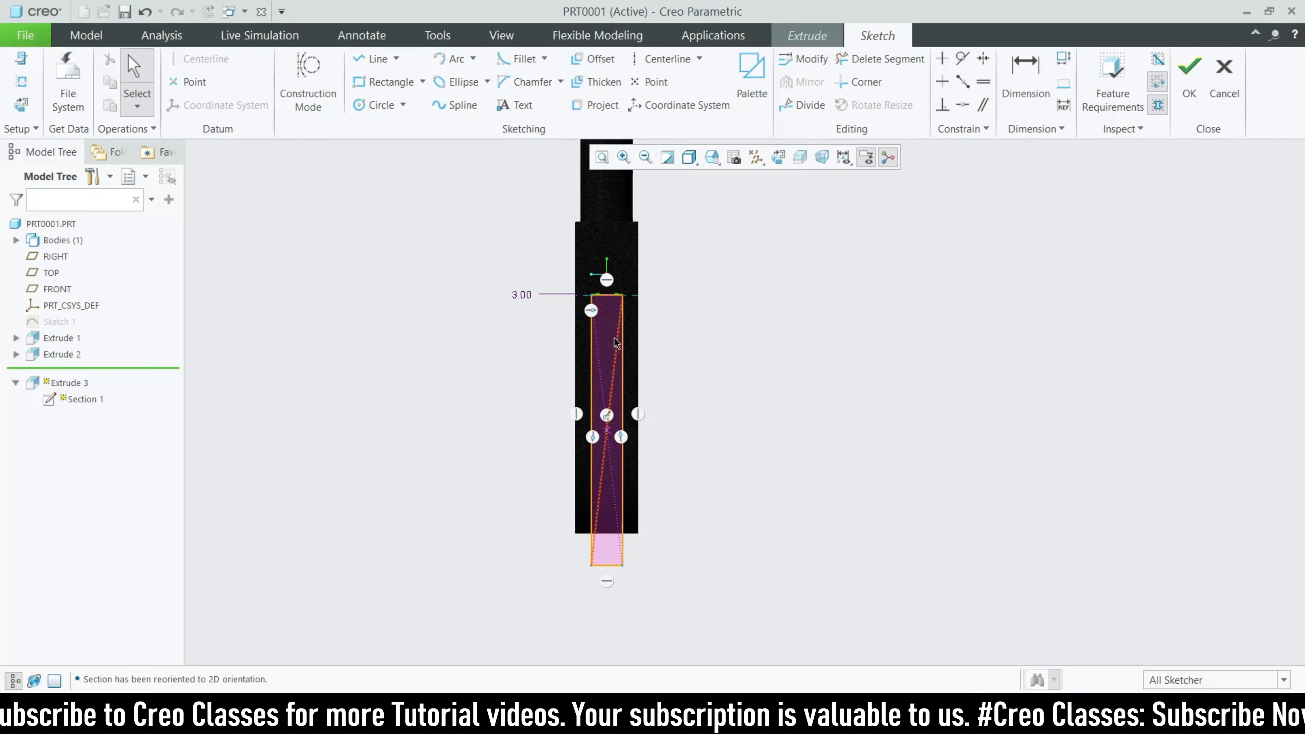
scroll(536, 311, up, 1)
mouse_move(571, 329)
middle_down()
mouse_move(673, 347)
mouse_move(599, 330)
middle_up()
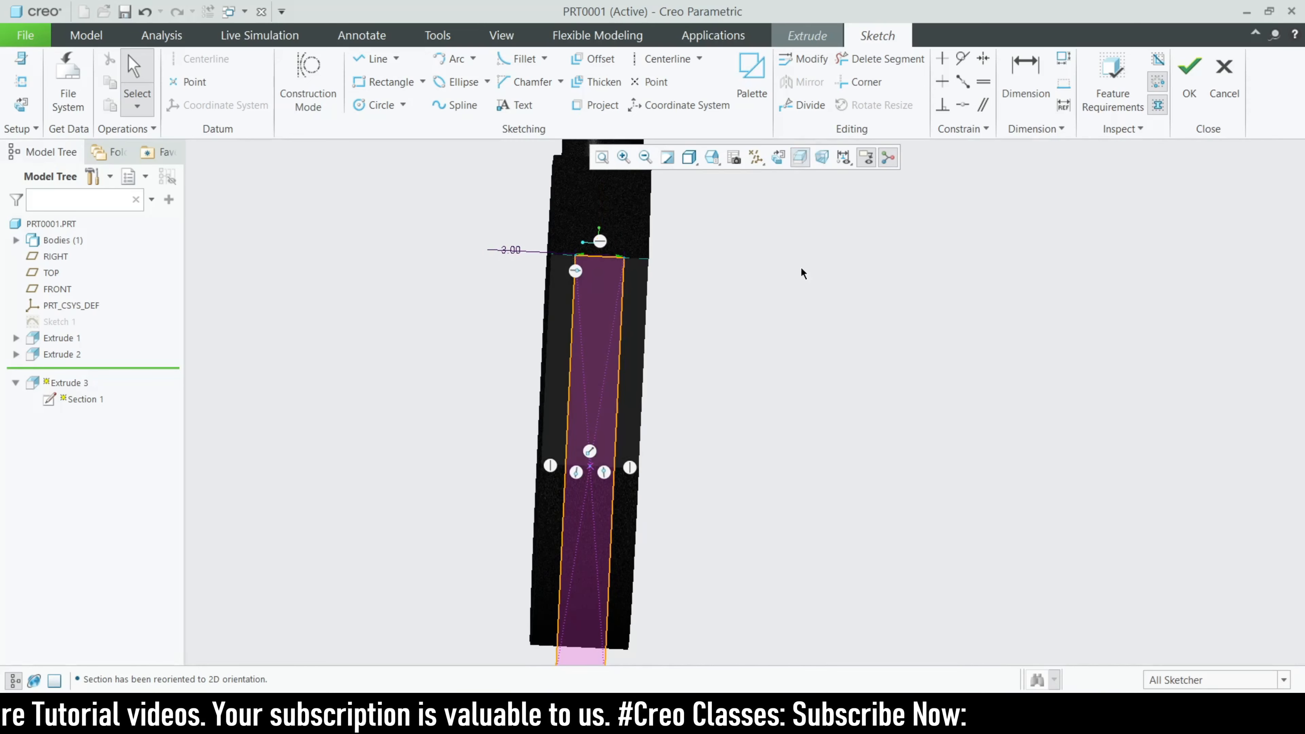
mouse_move(804, 271)
middle_down()
mouse_move(836, 236)
mouse_move(801, 227)
mouse_move(808, 269)
mouse_move(684, 329)
middle_up()
scroll(678, 334, up, 3)
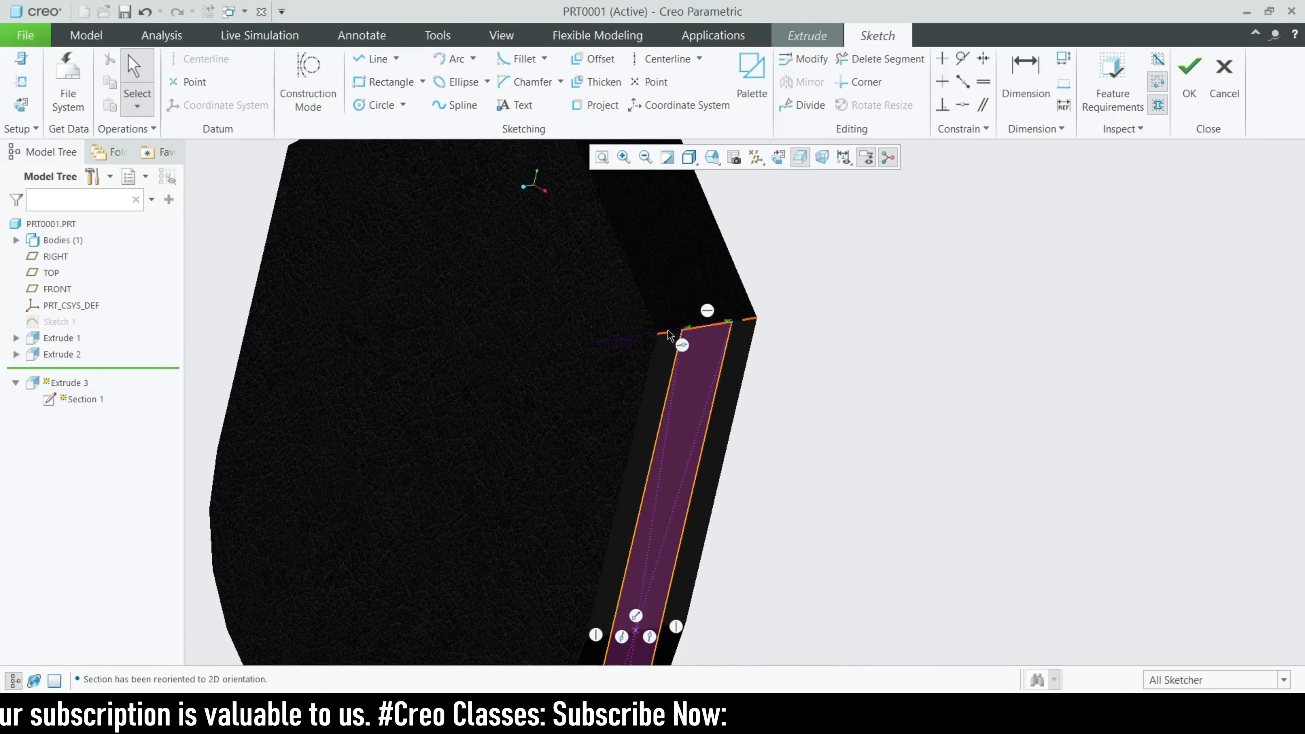
scroll(681, 352, down, 2)
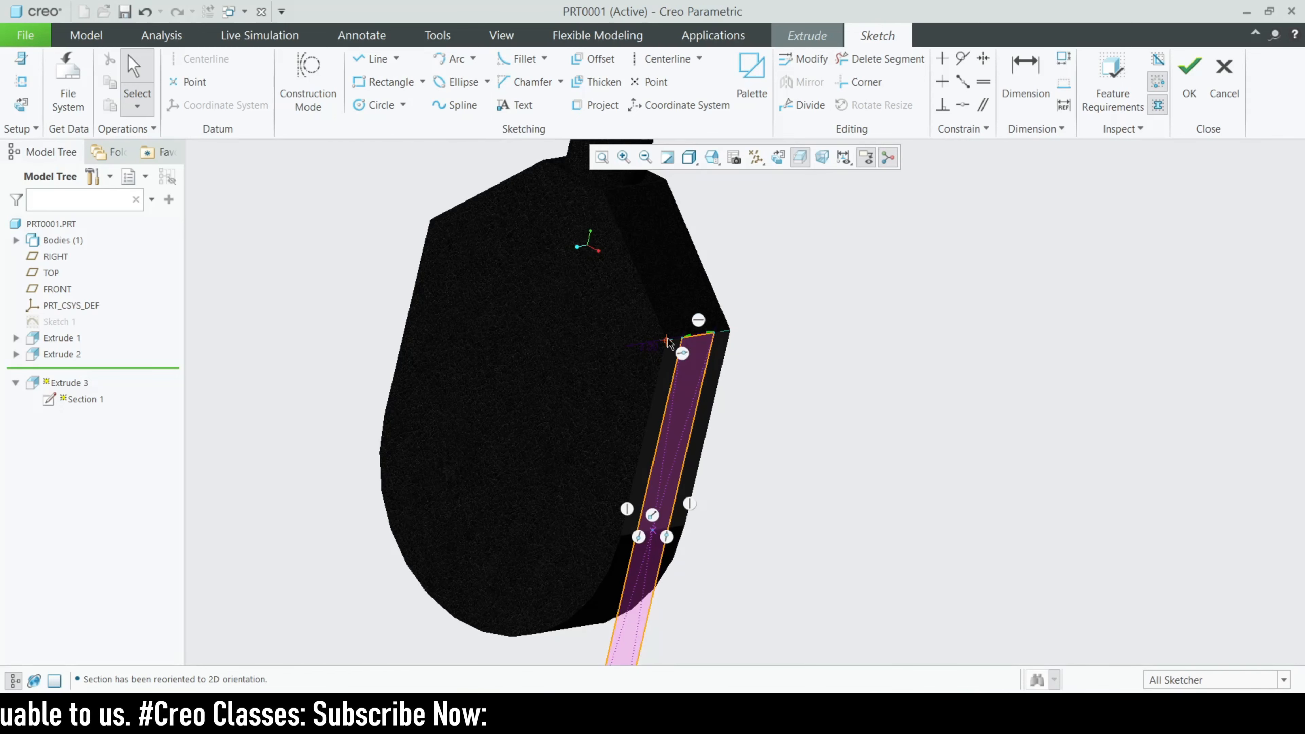
Face the slot sketch again, check its width dimension and extents, and leave the sketch and Extrude 3 without saving.
click(772, 160)
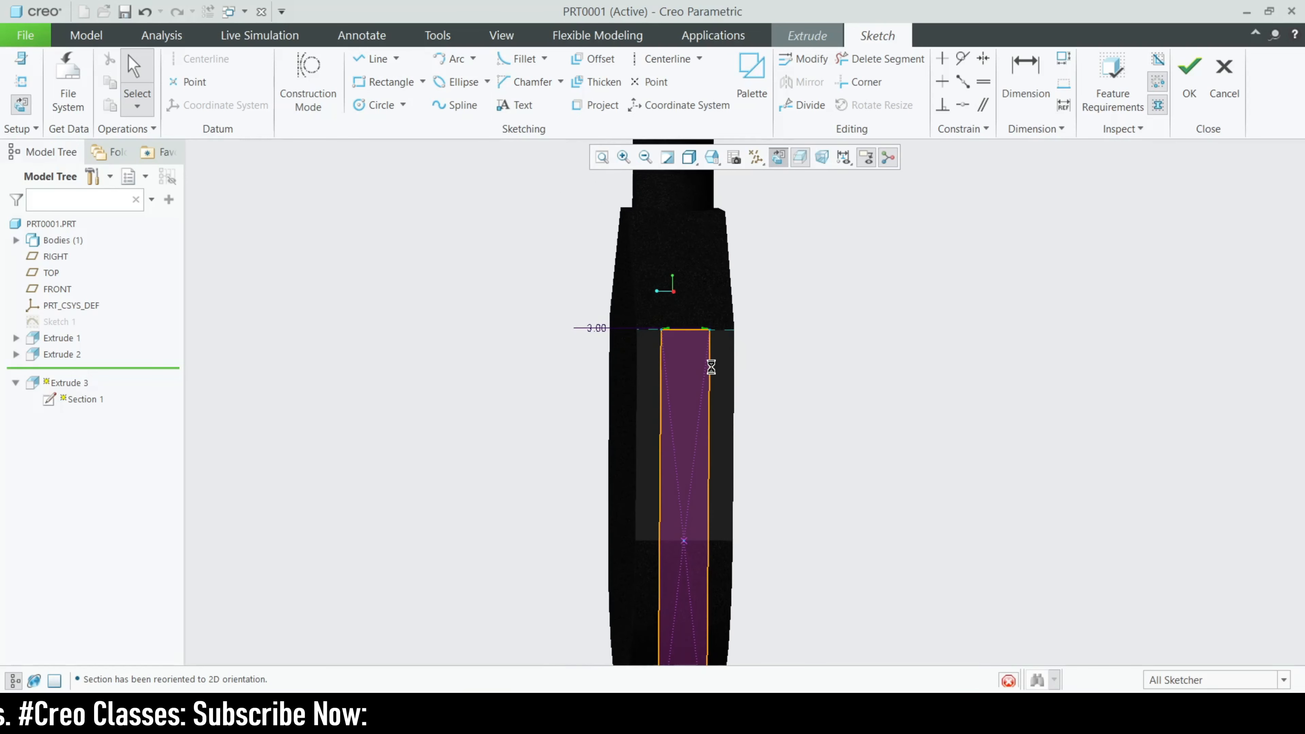
scroll(709, 519, up, 1)
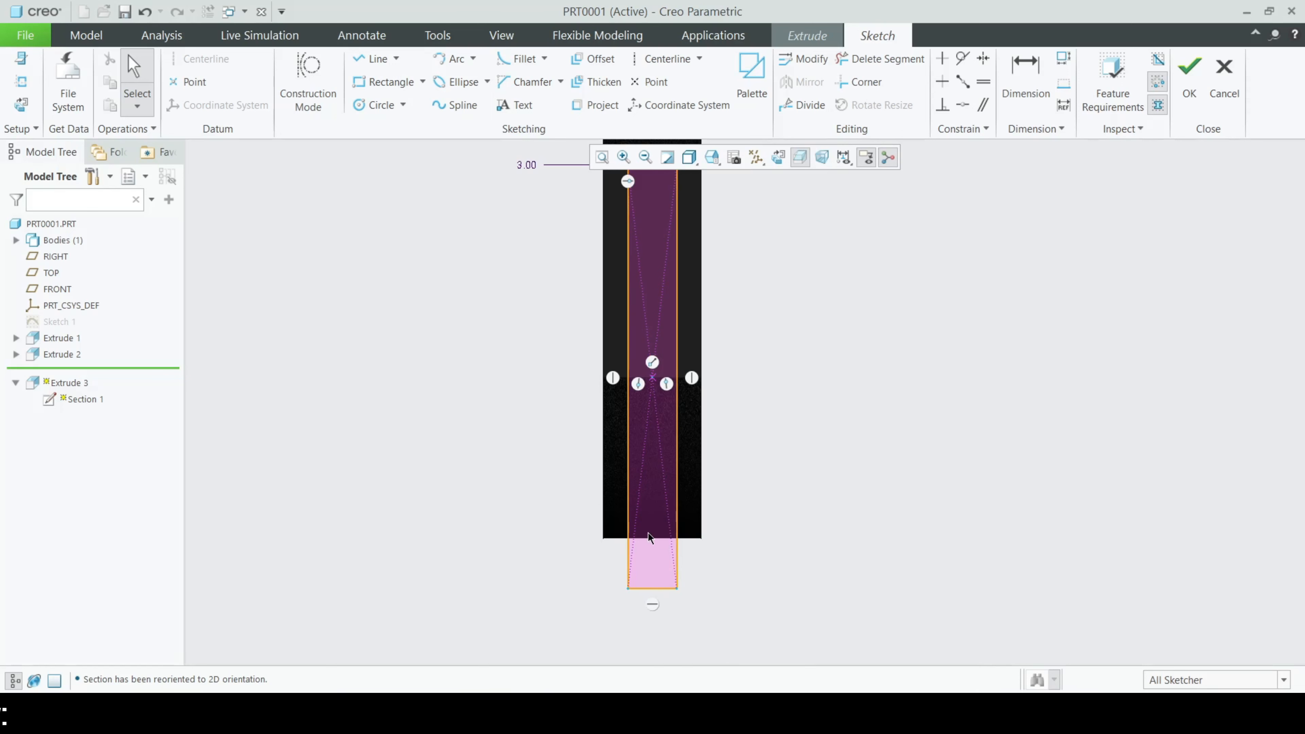
scroll(669, 548, down, 2)
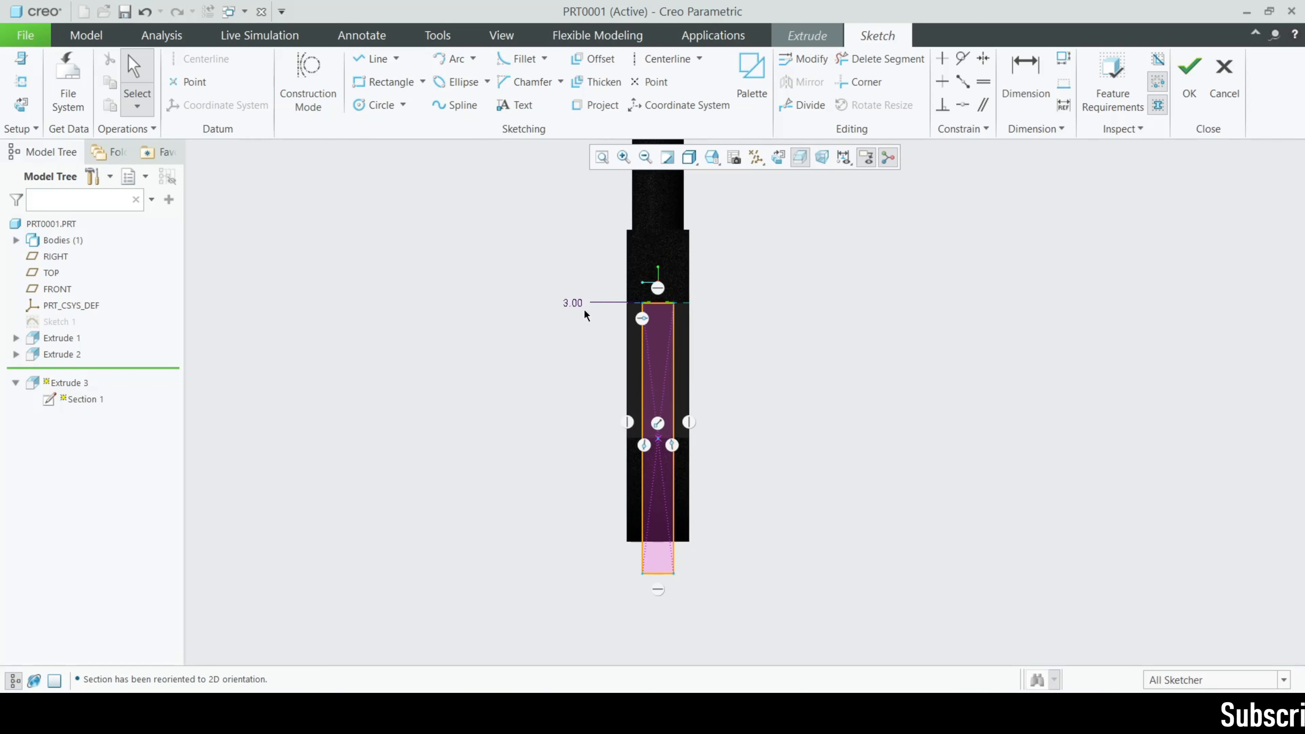
scroll(727, 288, up, 2)
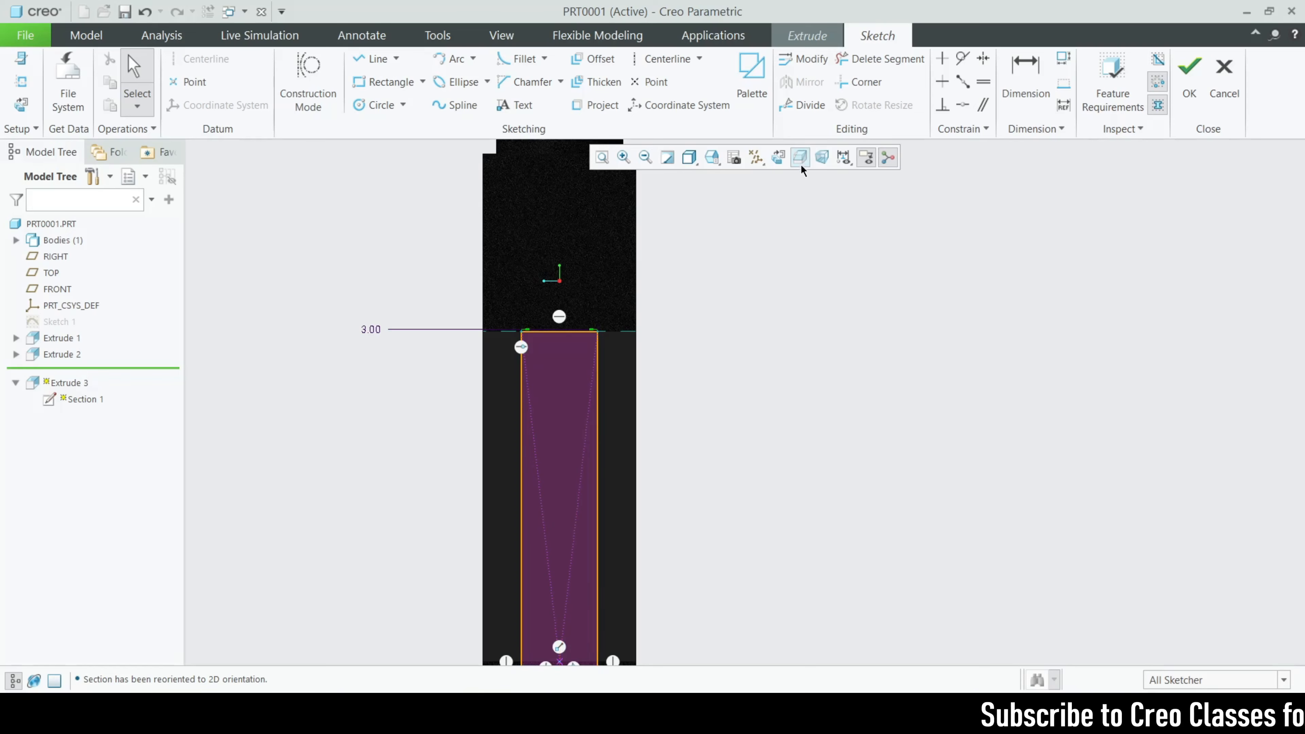
click(1225, 82)
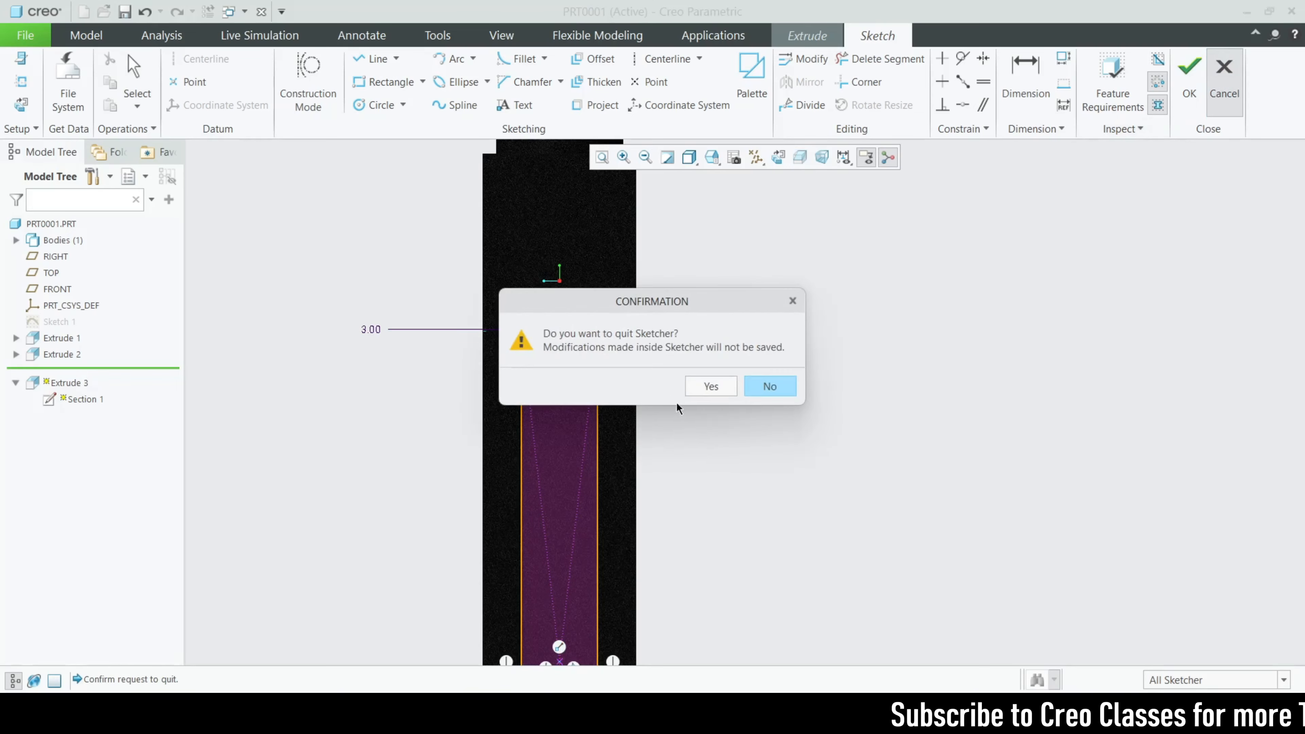
click(726, 384)
mouse_move(807, 519)
middle_down()
mouse_move(820, 433)
mouse_move(763, 361)
middle_up()
click(731, 94)
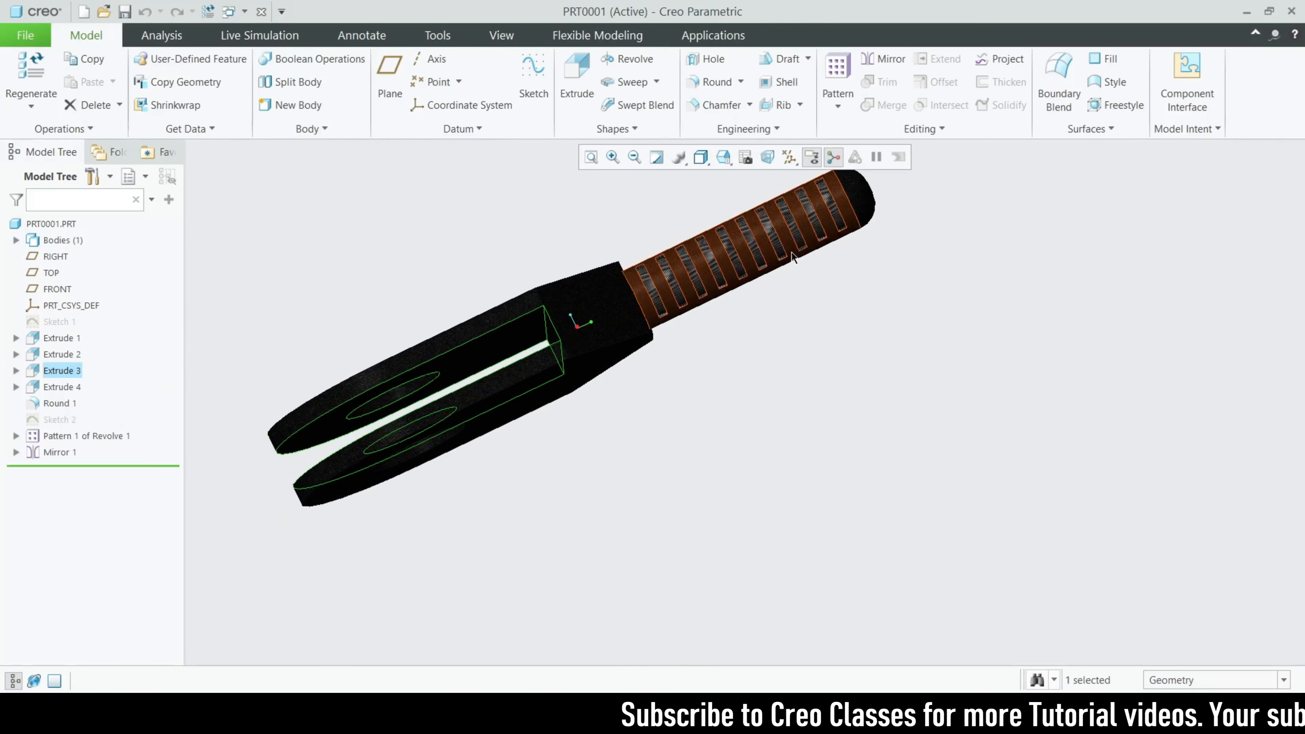
Open the definition of Extrude 4, the round hole through the fork arms, and view its section sketch face-on.
click(51, 387)
click(79, 292)
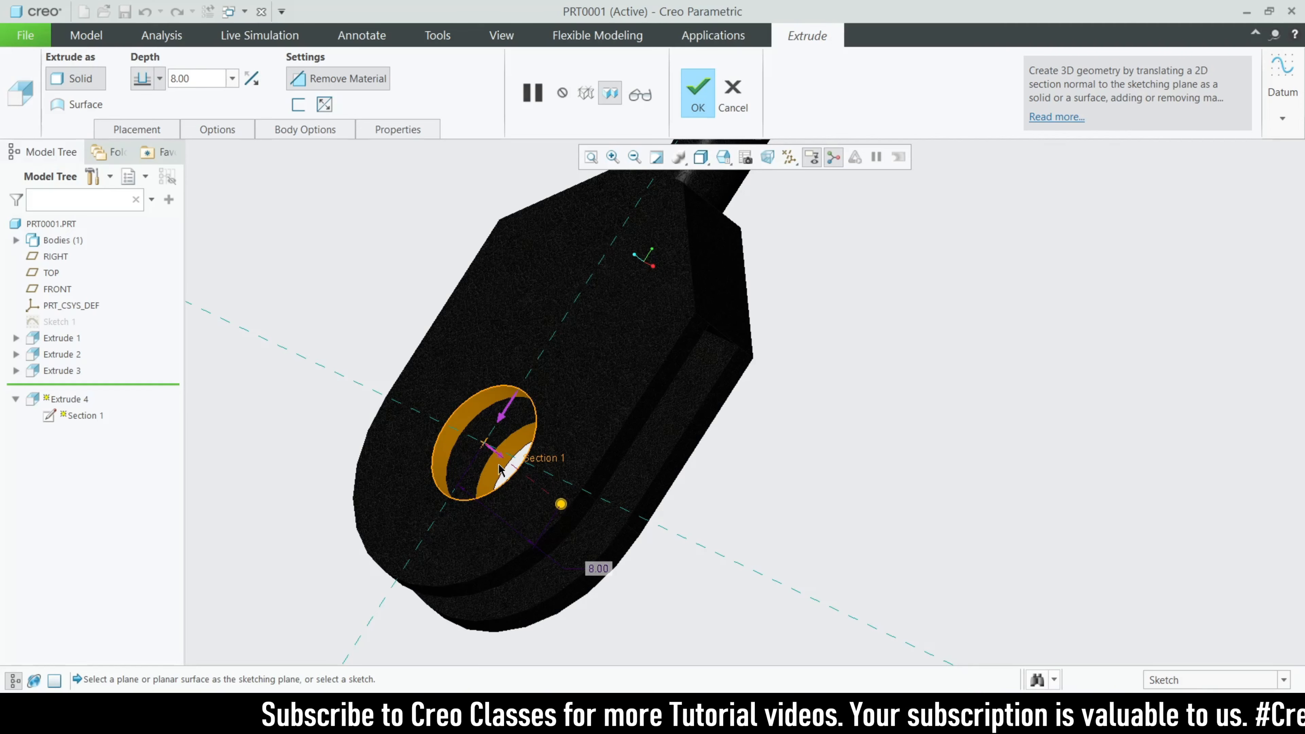
click(159, 129)
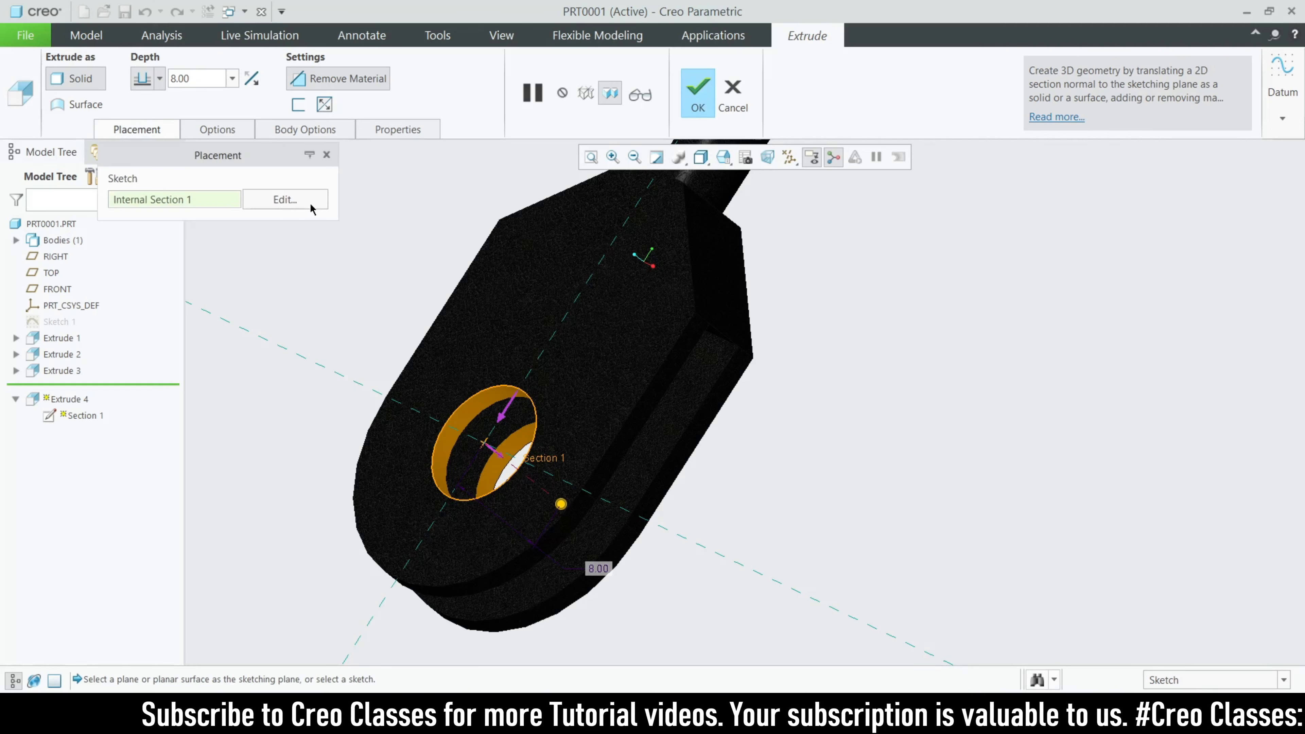
click(311, 205)
click(712, 163)
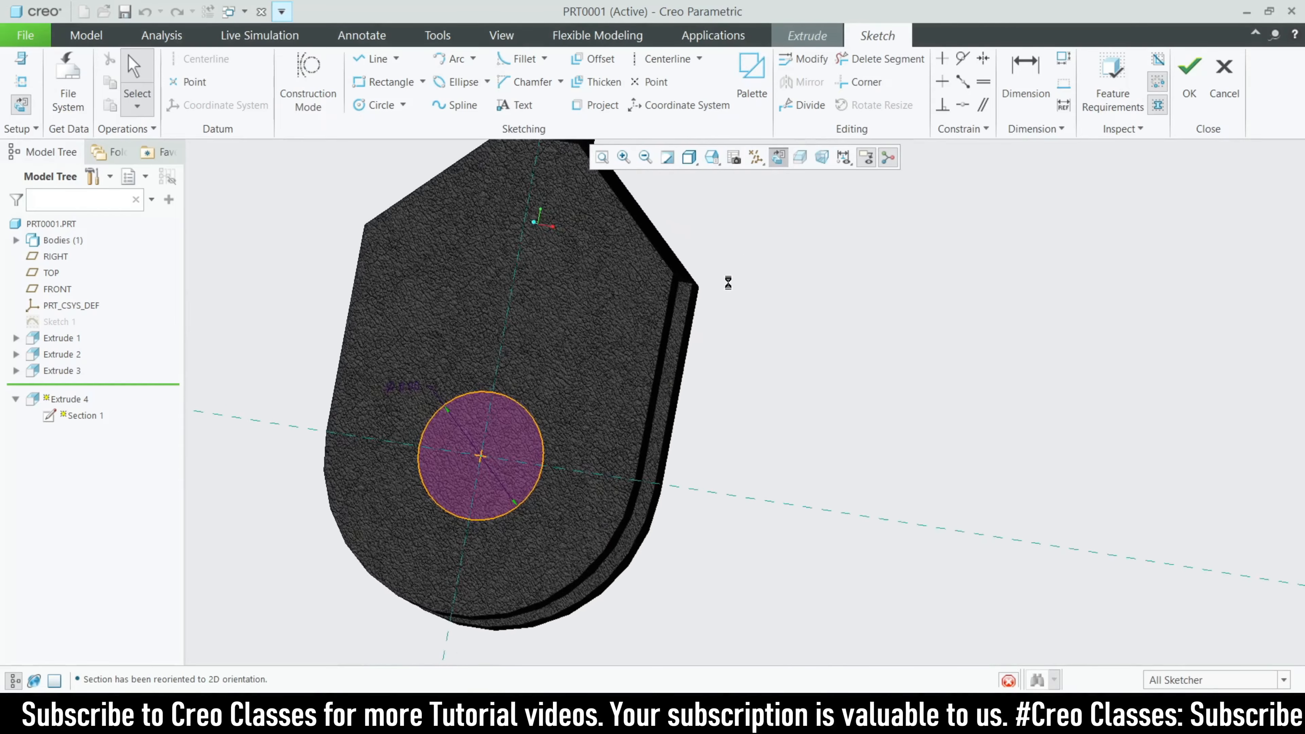
Move the hole's diameter dimension clear of the profile, quit the sketch without saving, and close the Extrude 4 definition.
drag(401, 390, 729, 586)
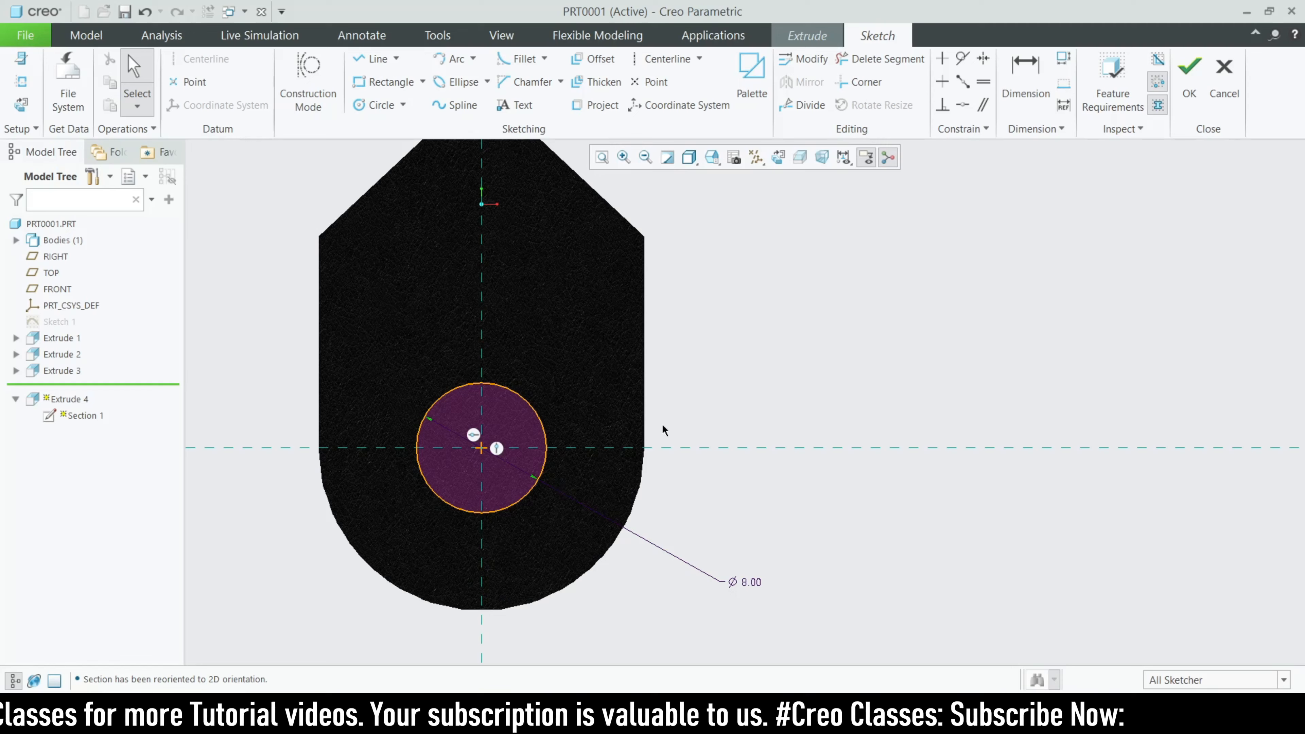
click(1225, 82)
click(730, 386)
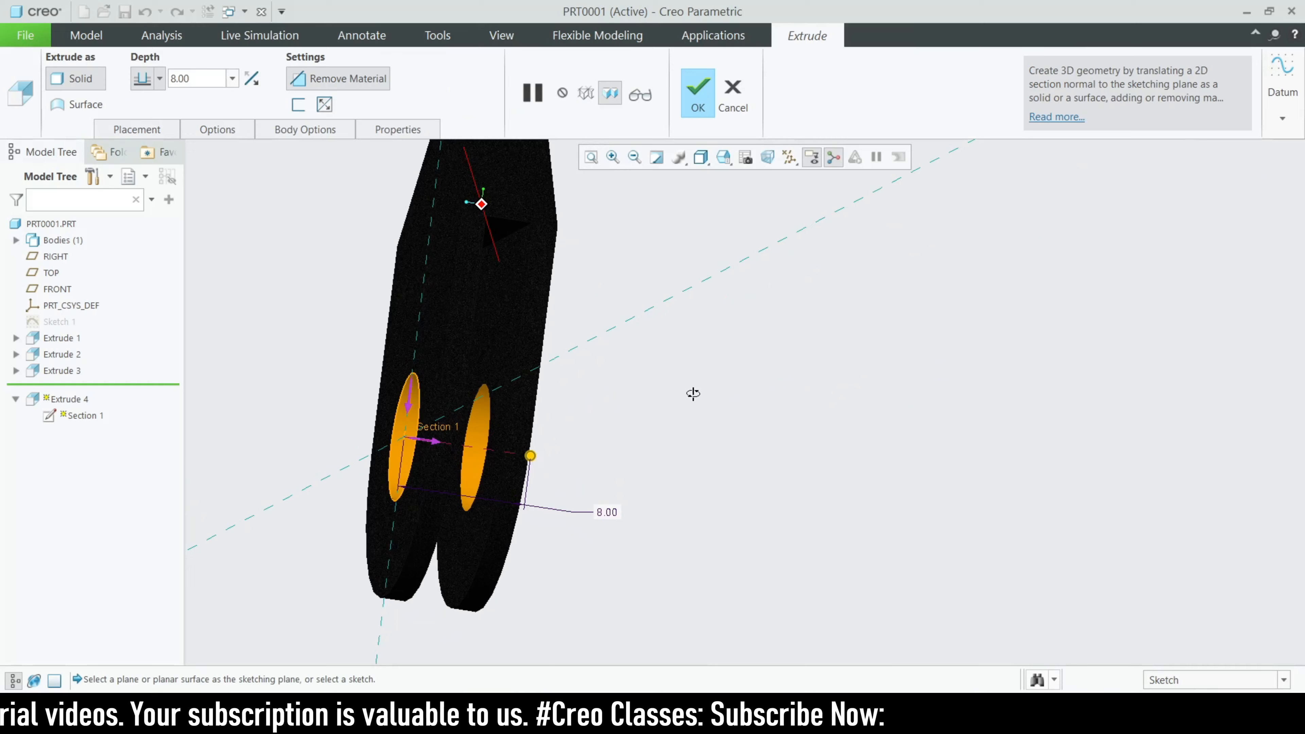
click(698, 92)
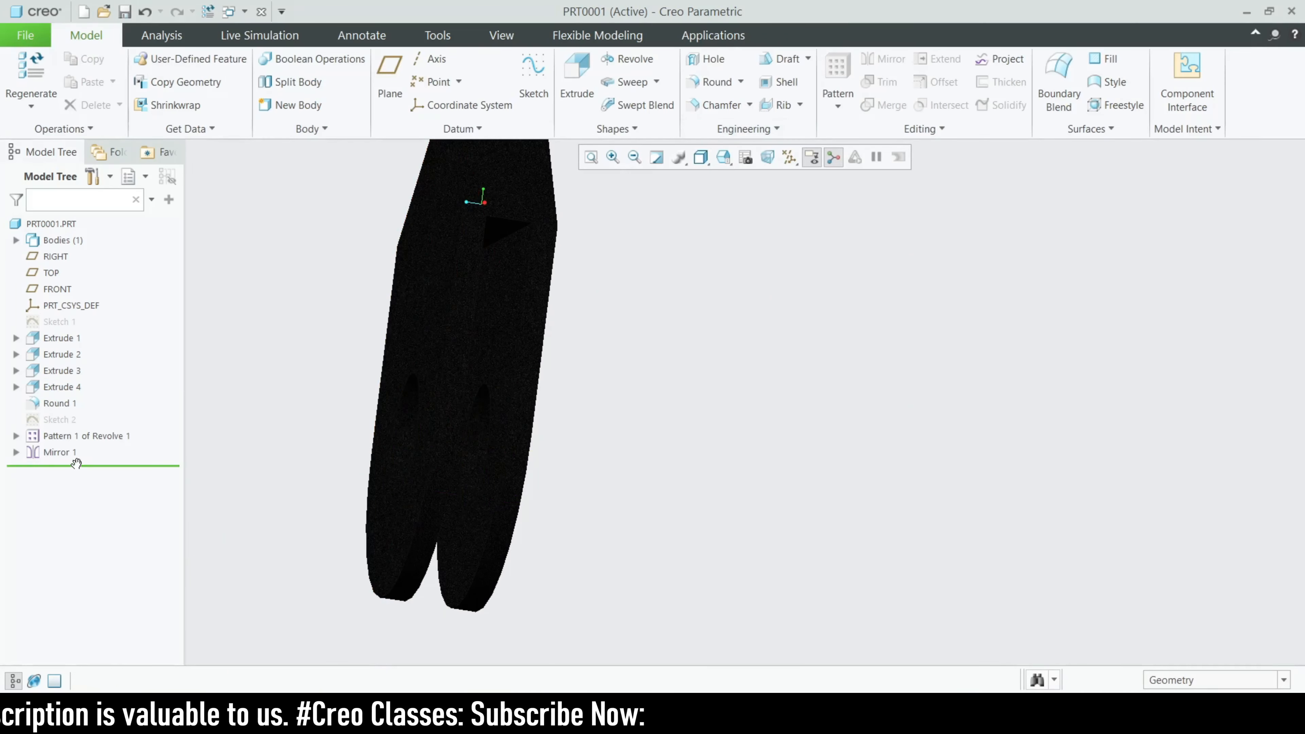
Locate Round 1 on the free end of the cylindrical handle, open its definition for inspection, and close it.
click(64, 405)
middle_drag(545, 507, 605, 301)
scroll(557, 290, down, 3)
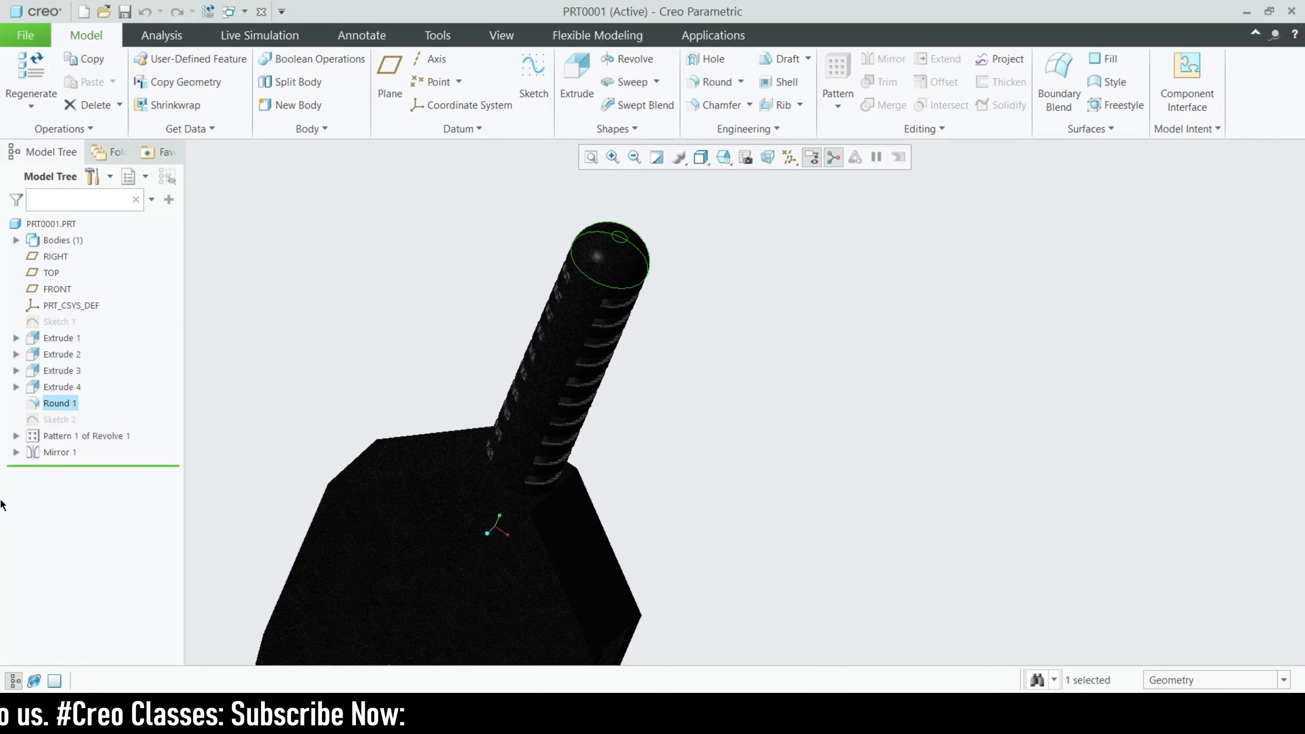
click(54, 405)
click(89, 331)
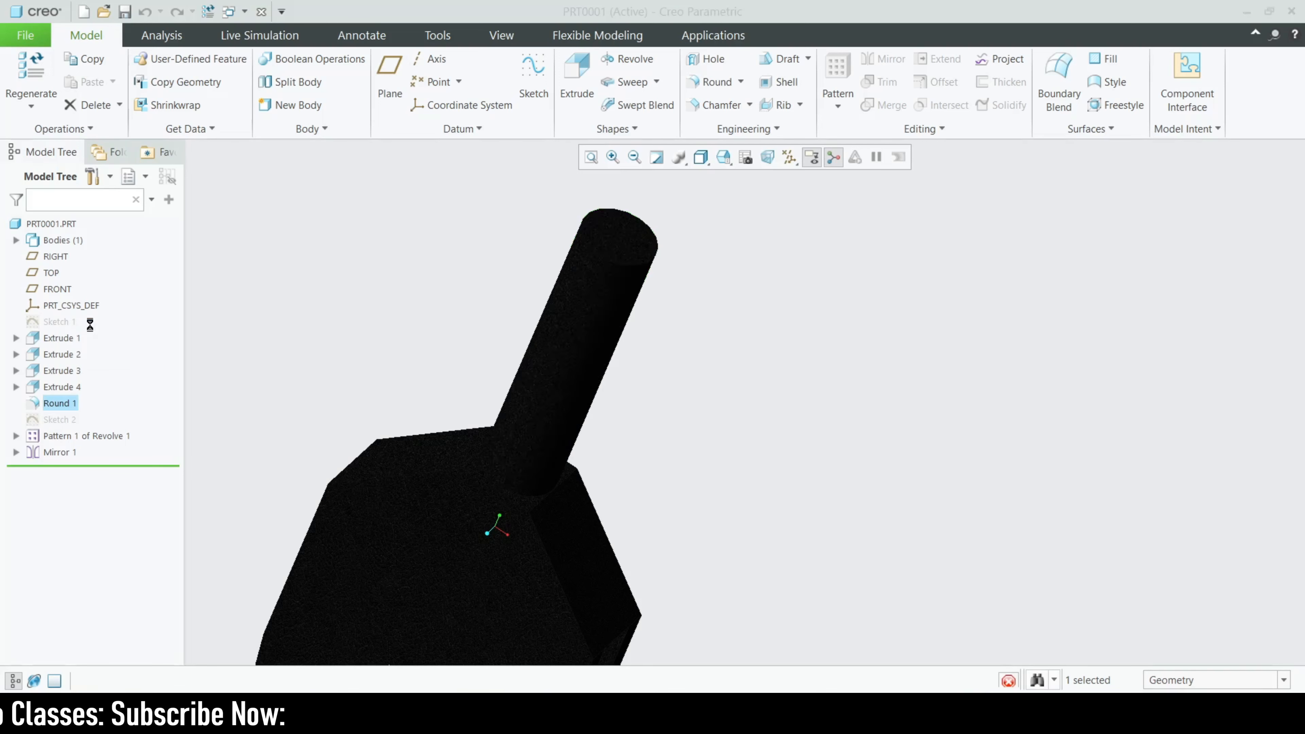
click(720, 92)
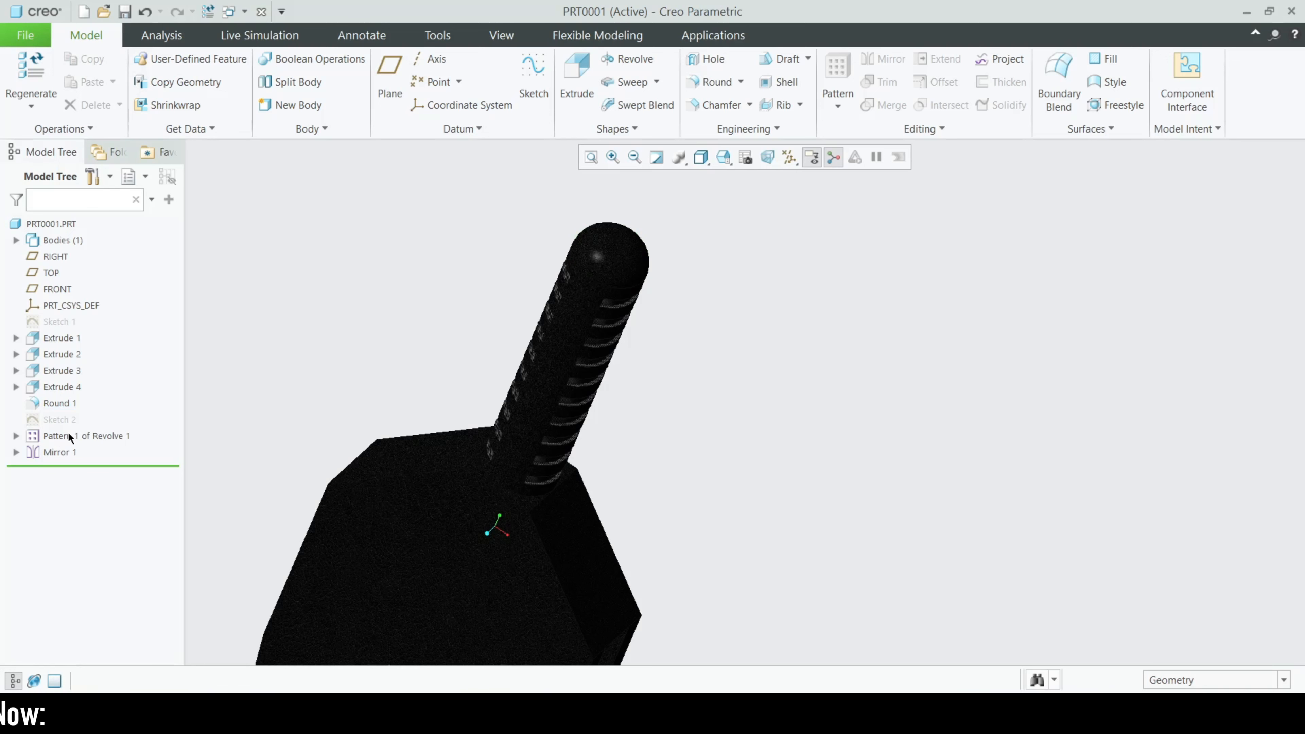
Open Sketch 2, orient it parallel to the screen, and examine the small rectangle at the base of the handle.
click(67, 418)
click(90, 325)
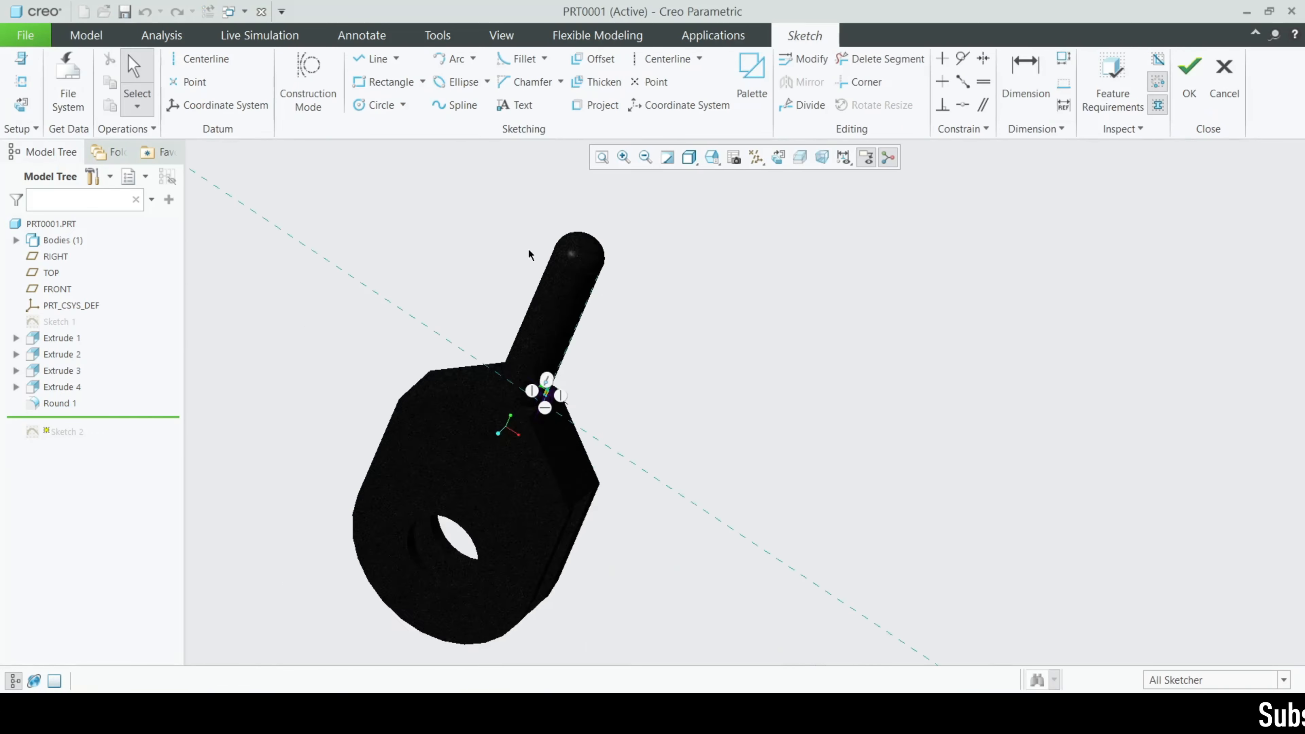
click(779, 156)
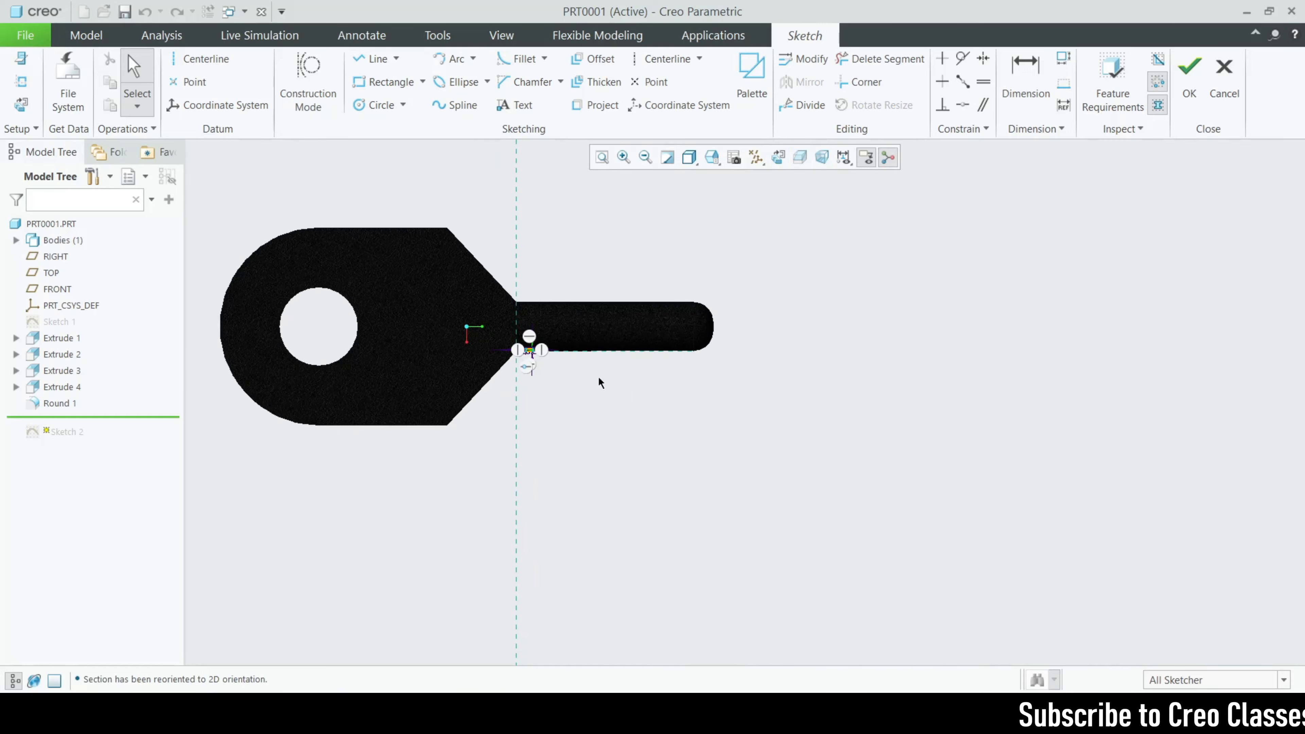
scroll(597, 379, up, 4)
scroll(543, 491, down, 1)
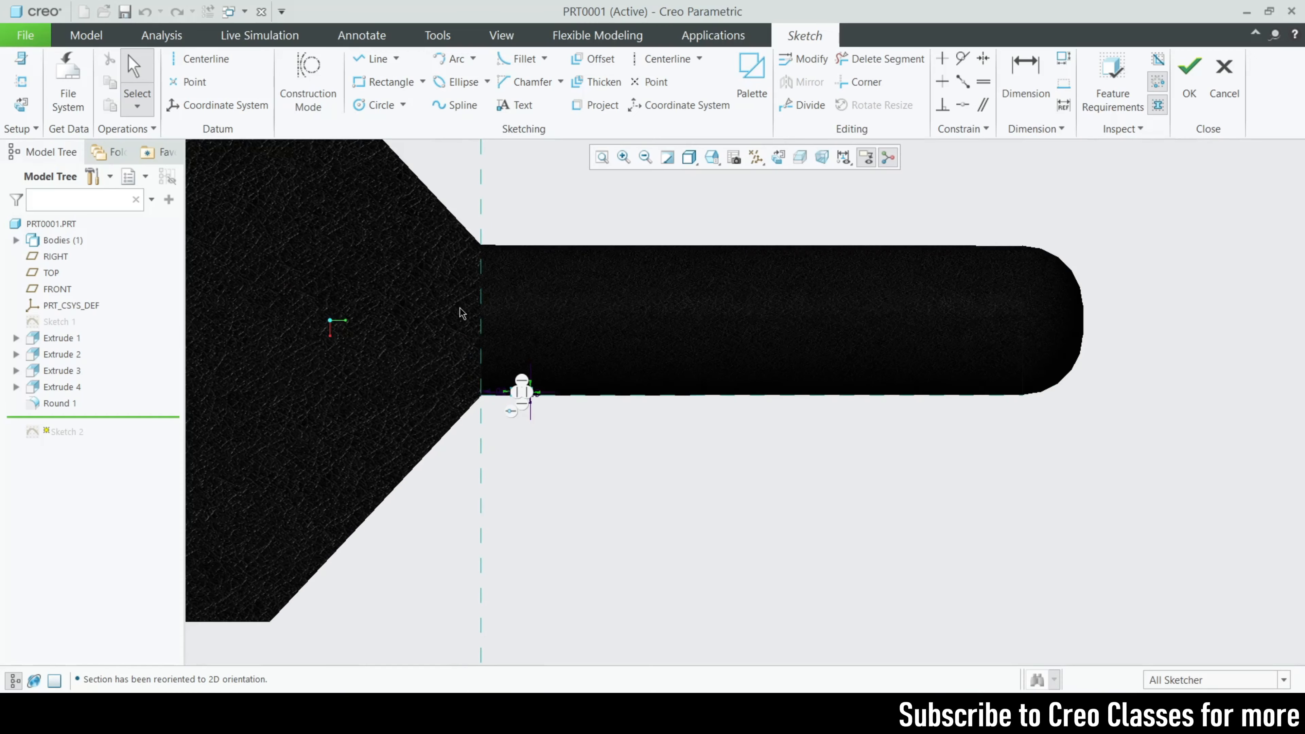
scroll(477, 319, up, 2)
scroll(509, 398, down, 3)
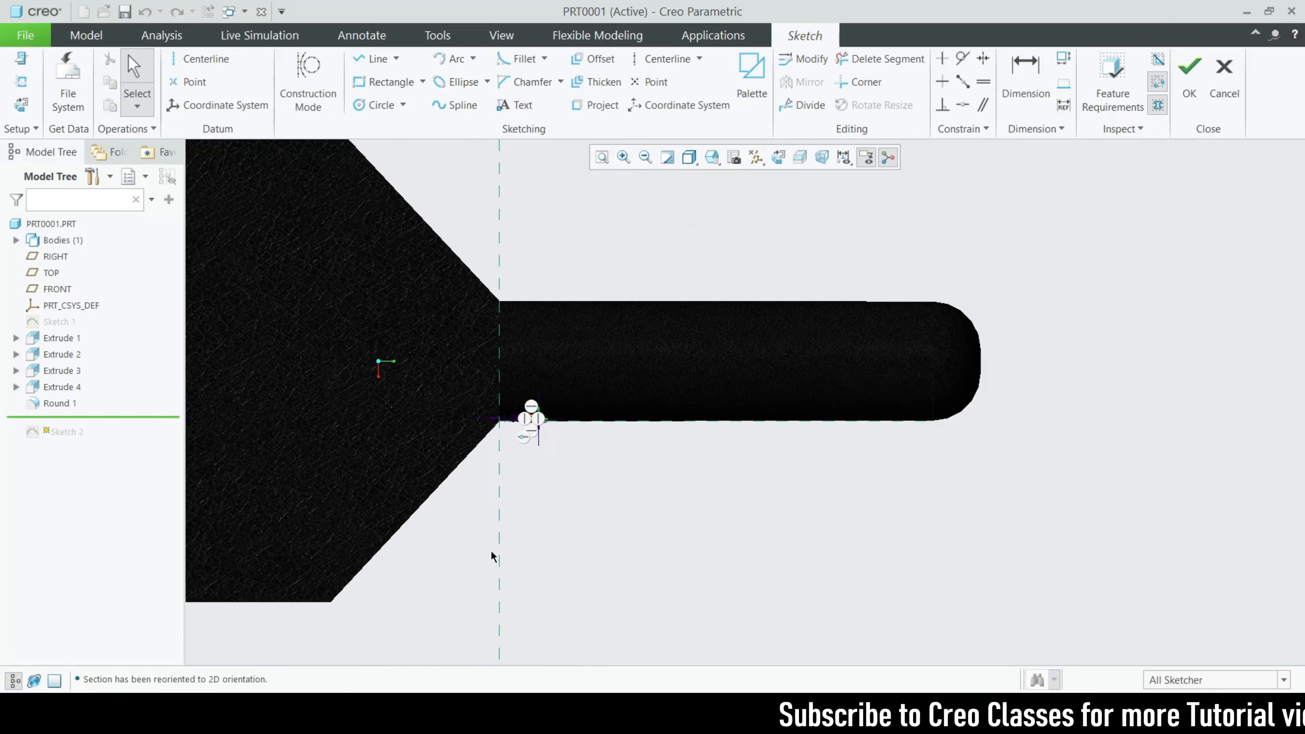
scroll(493, 454, up, 3)
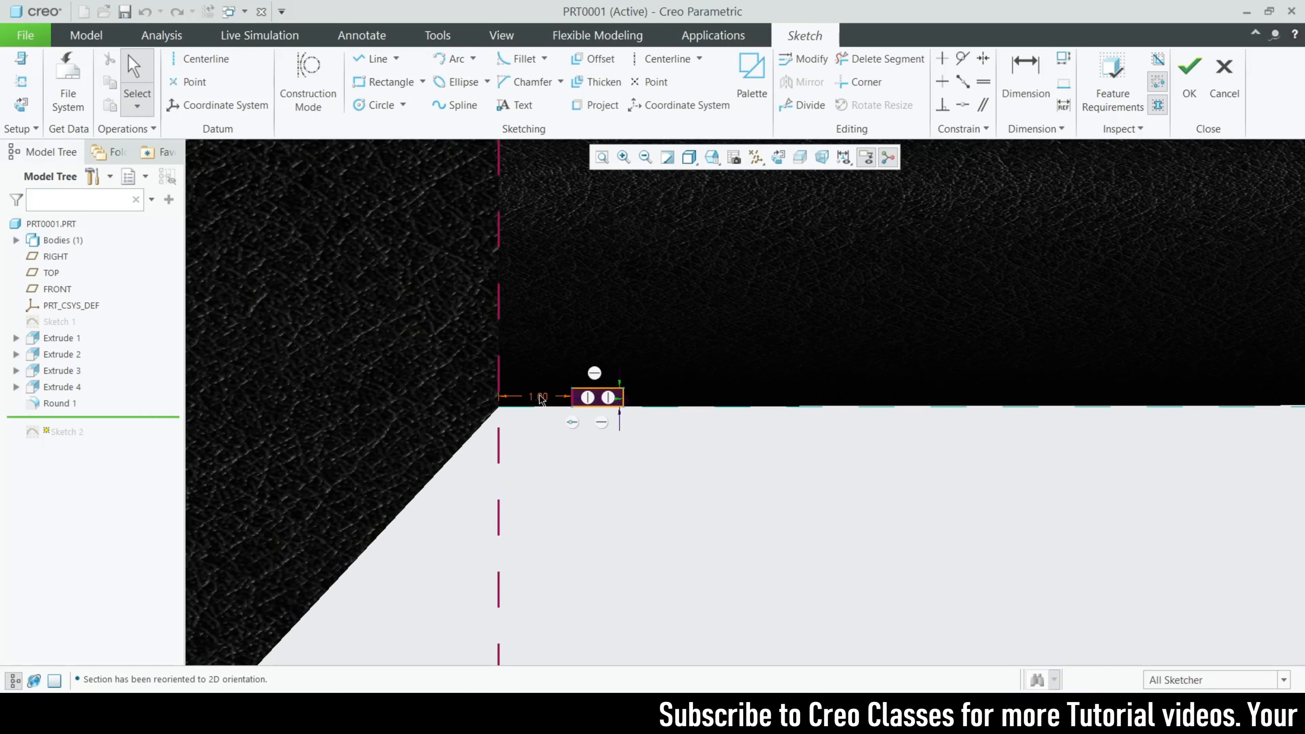
Move the small rectangle's width and height dimensions clear of the profile, and quit Sketch 2 without saving.
mouse_move(539, 397)
mouse_down()
mouse_move(537, 366)
mouse_move(592, 418)
mouse_move(589, 452)
mouse_up()
scroll(654, 398, up, 1)
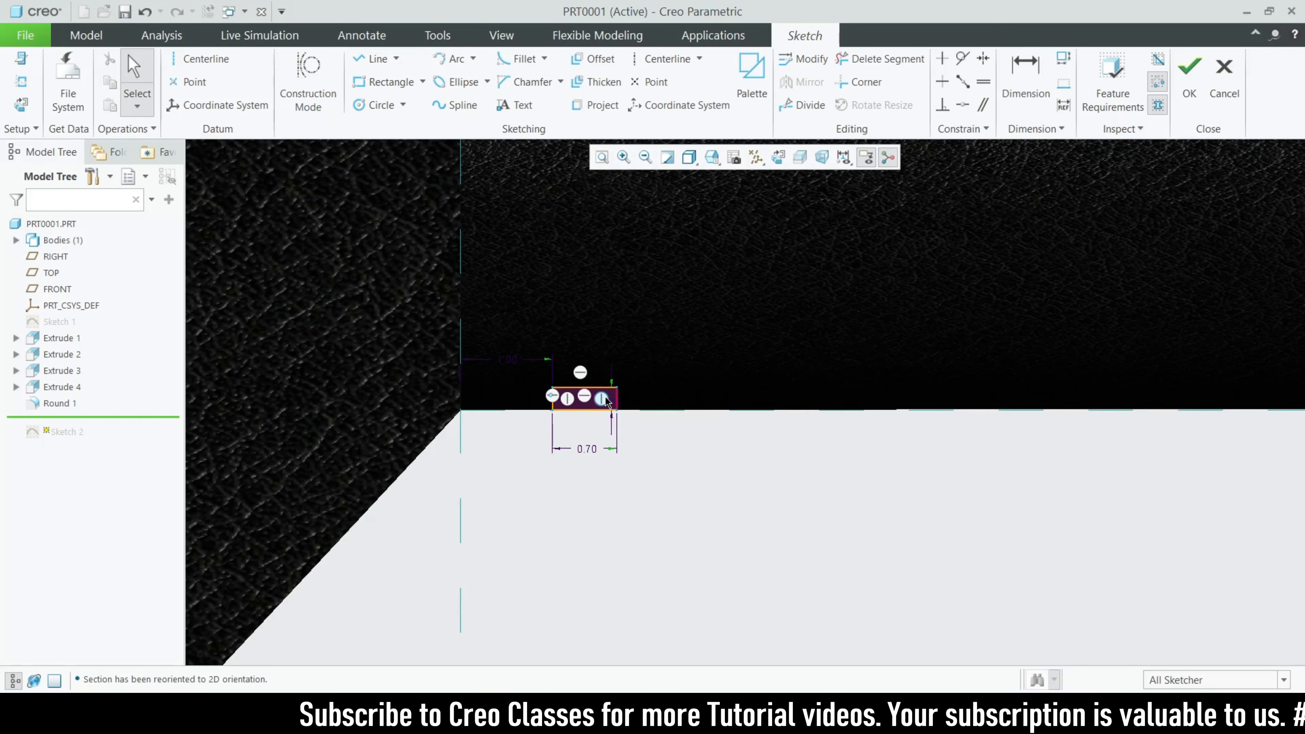
drag(616, 403, 679, 442)
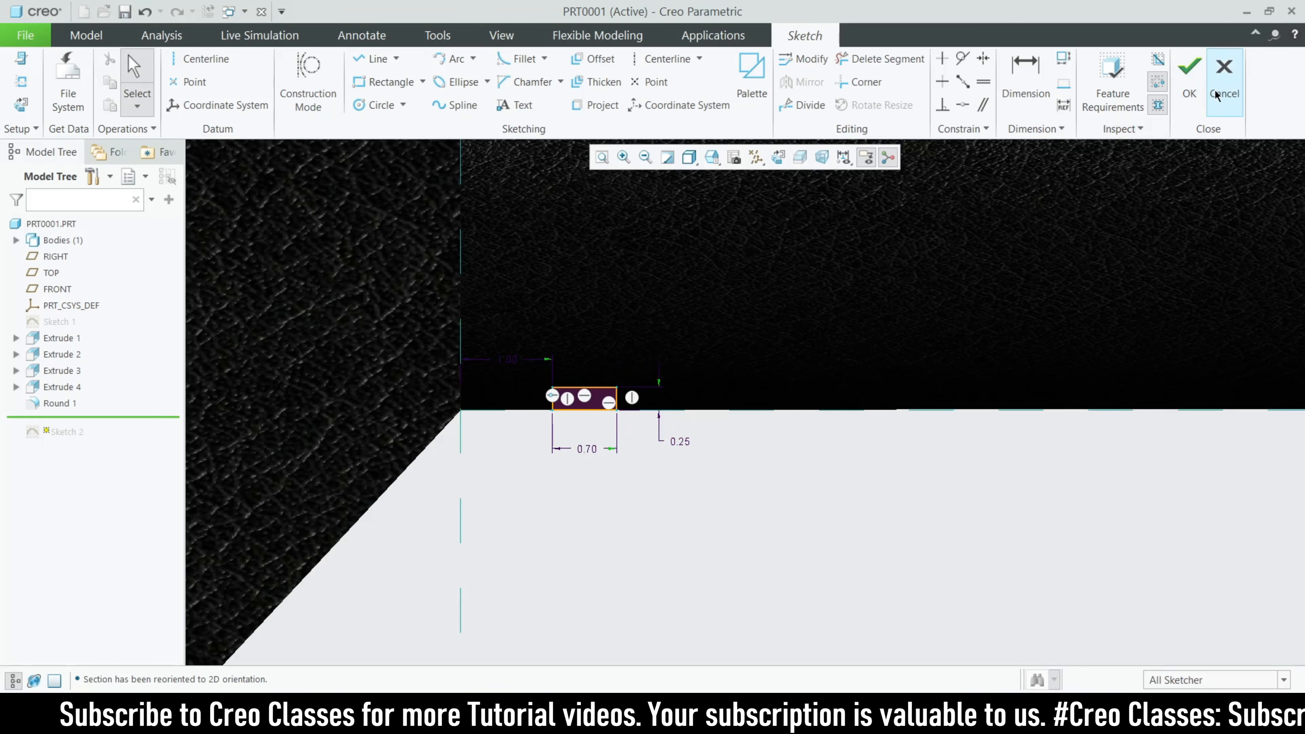
click(1224, 77)
click(720, 382)
click(541, 489)
scroll(542, 489, down, 2)
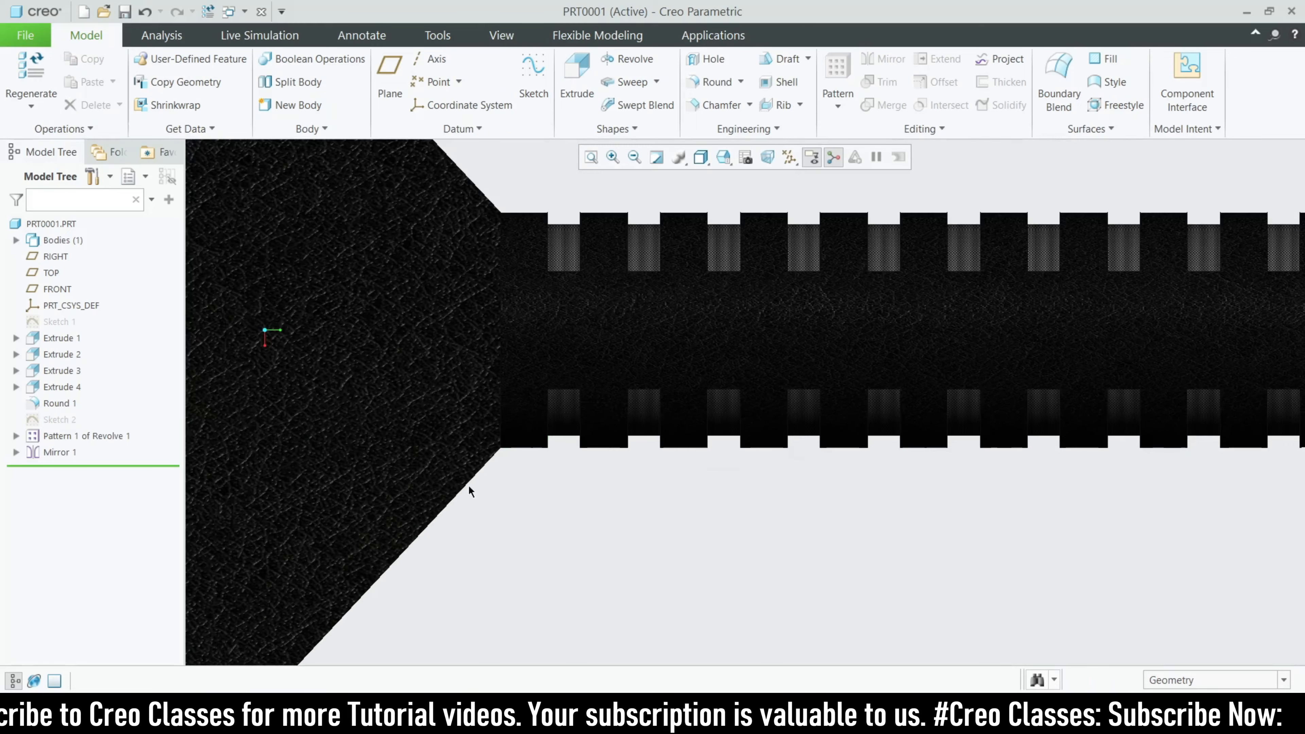
Open the first revolve cut in the handle's pattern, check its angle and depth options, and close the definition unchanged.
click(16, 436)
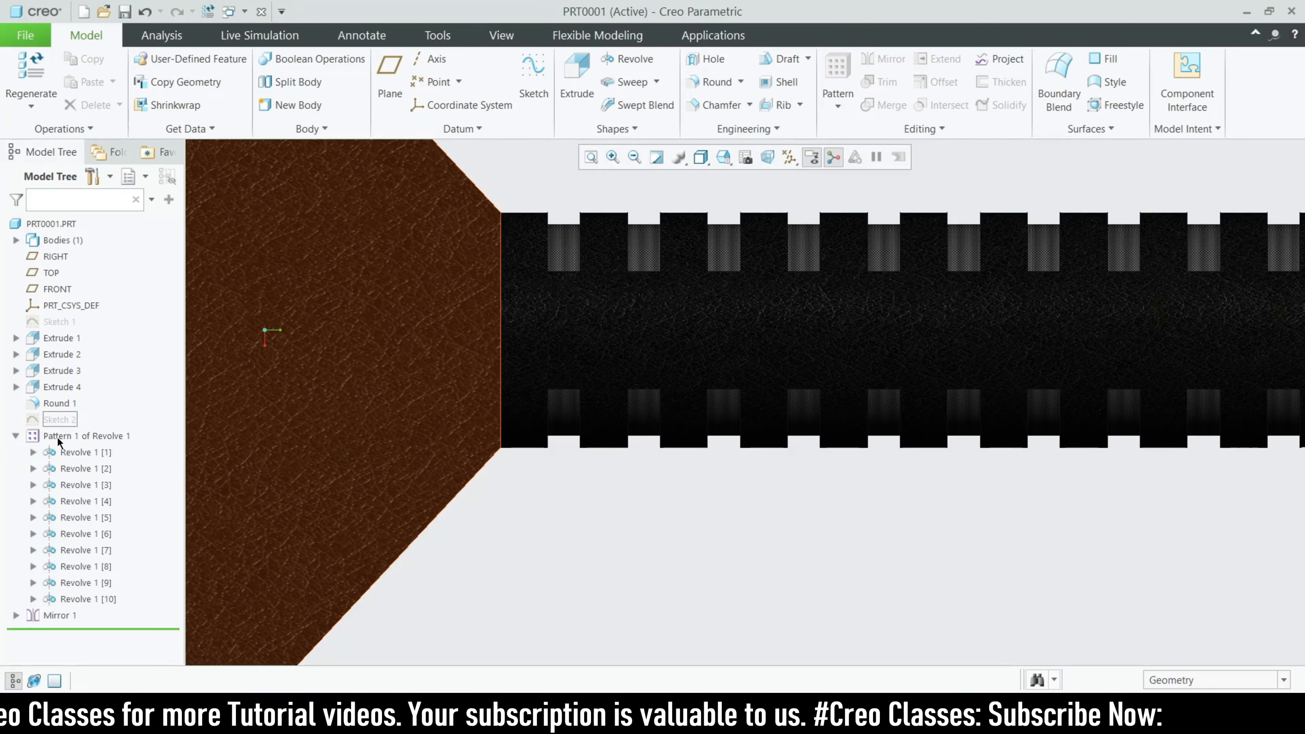
click(83, 452)
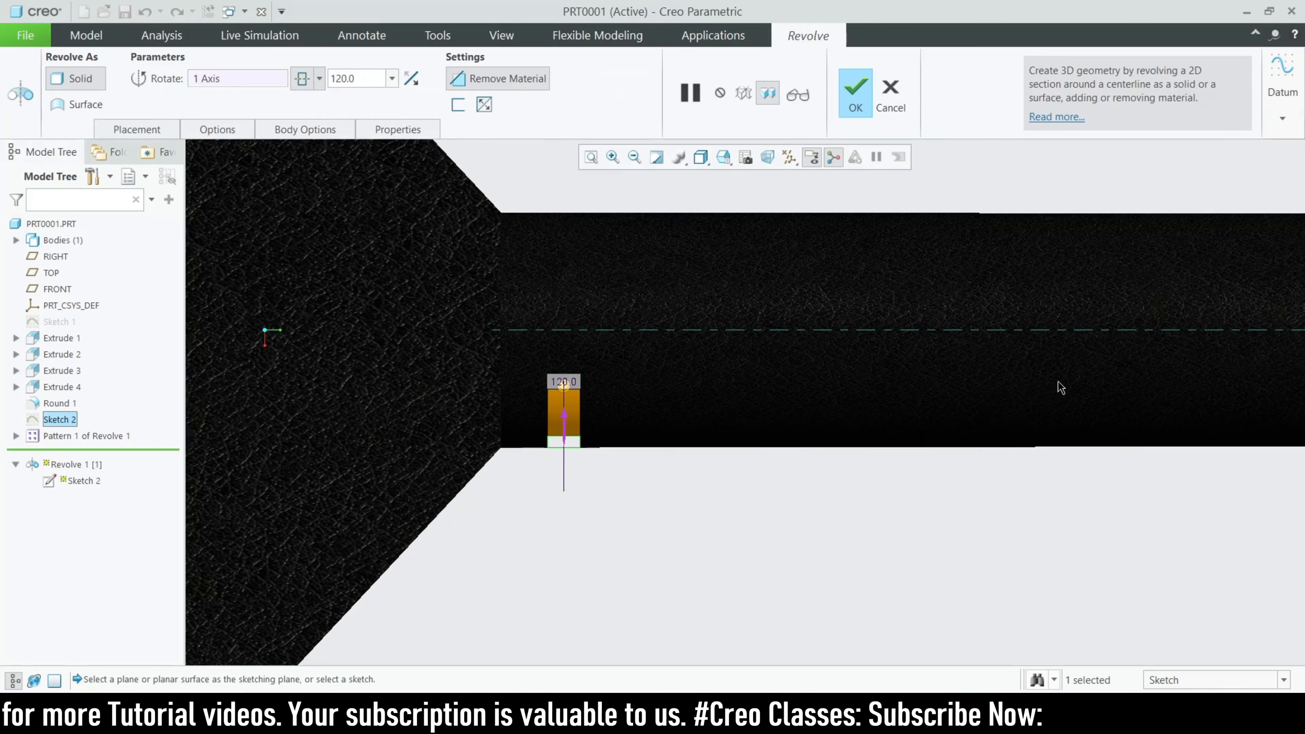
scroll(729, 484, down, 2)
middle_drag(728, 484, 652, 507)
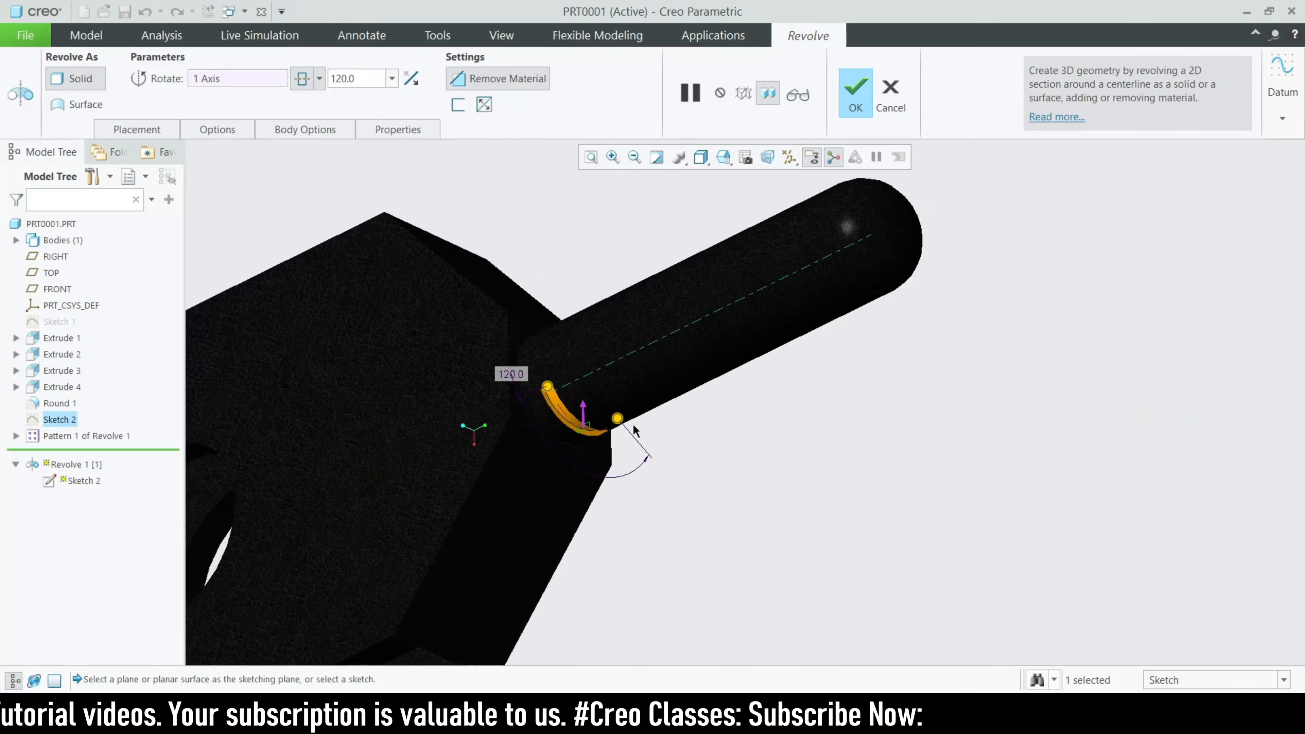
click(318, 79)
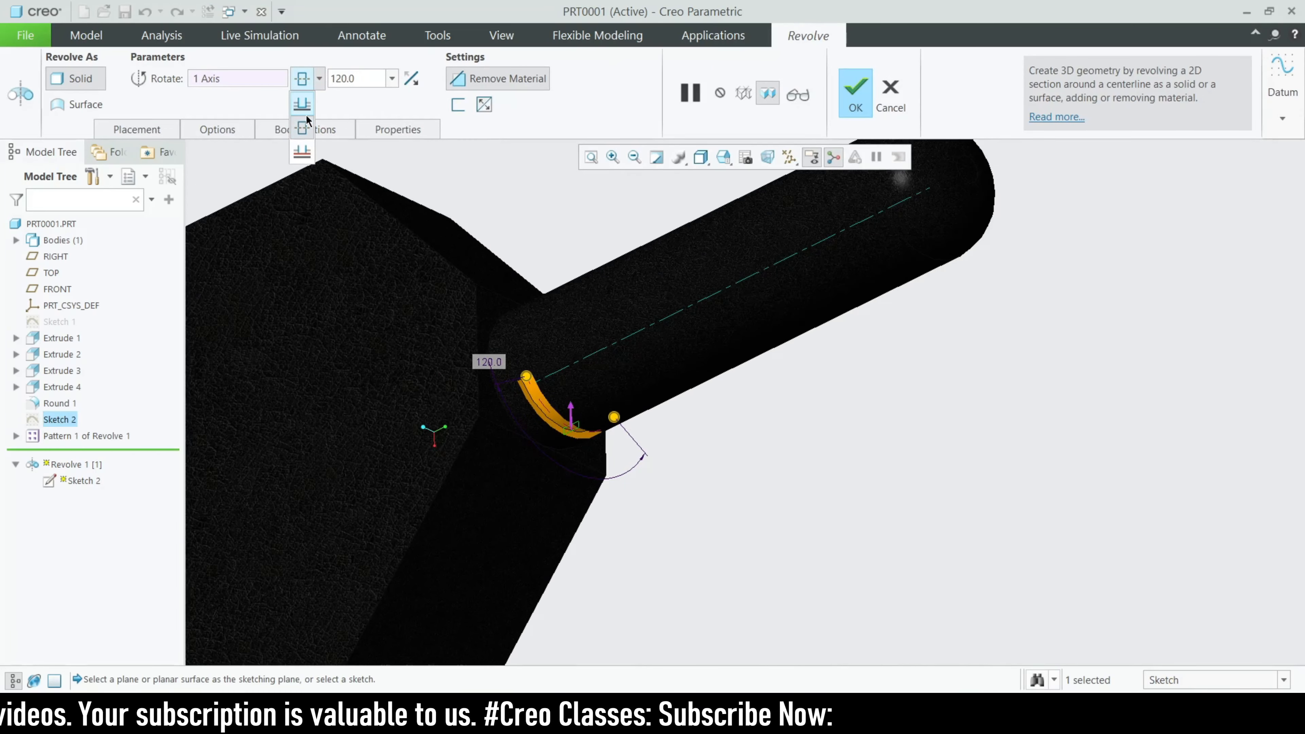
click(320, 78)
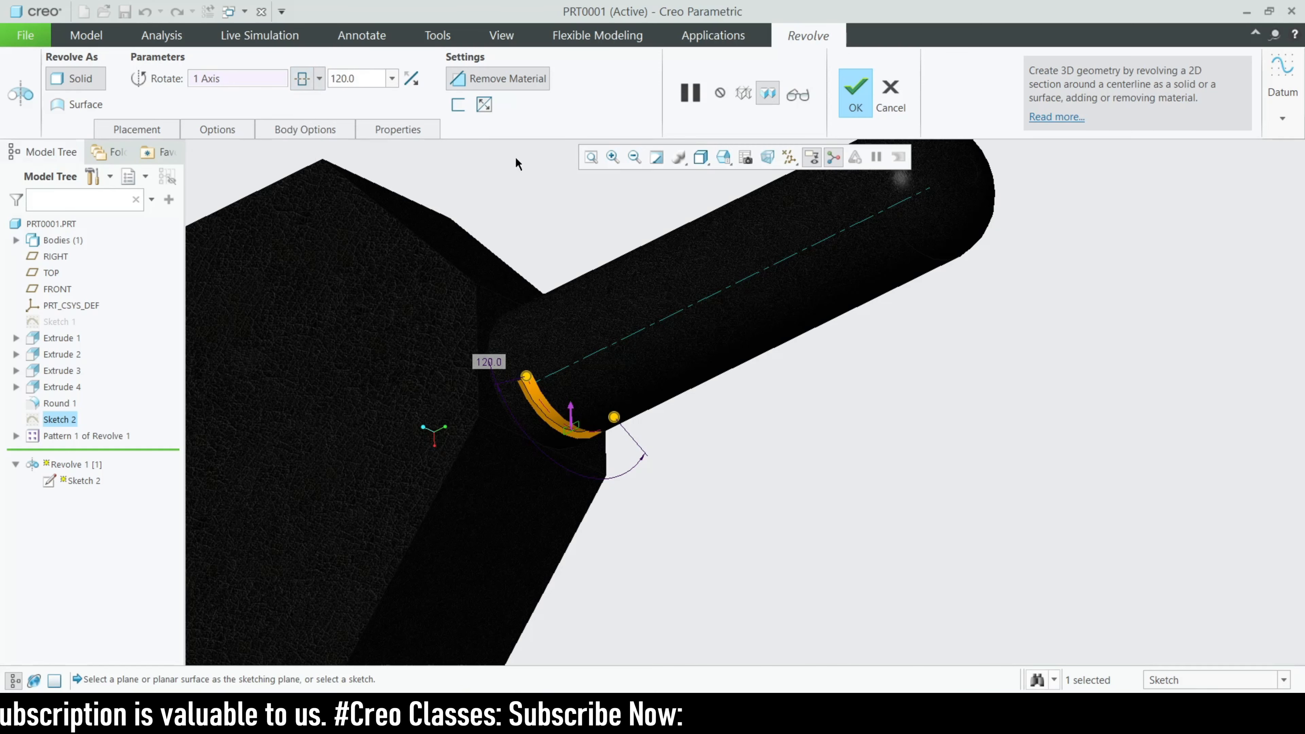
click(891, 116)
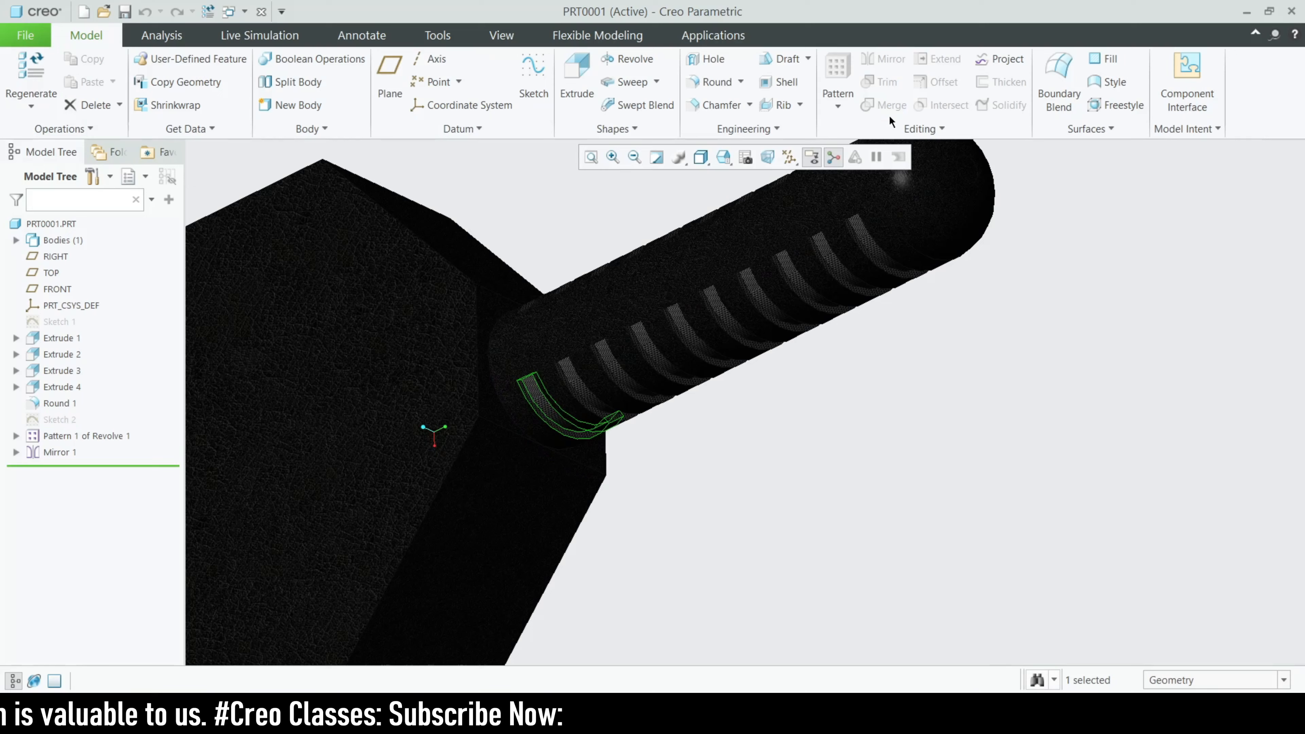
Open the definition of Pattern 1 of Revolve 1, inspect its direction, member count and spacing, and close it.
click(64, 438)
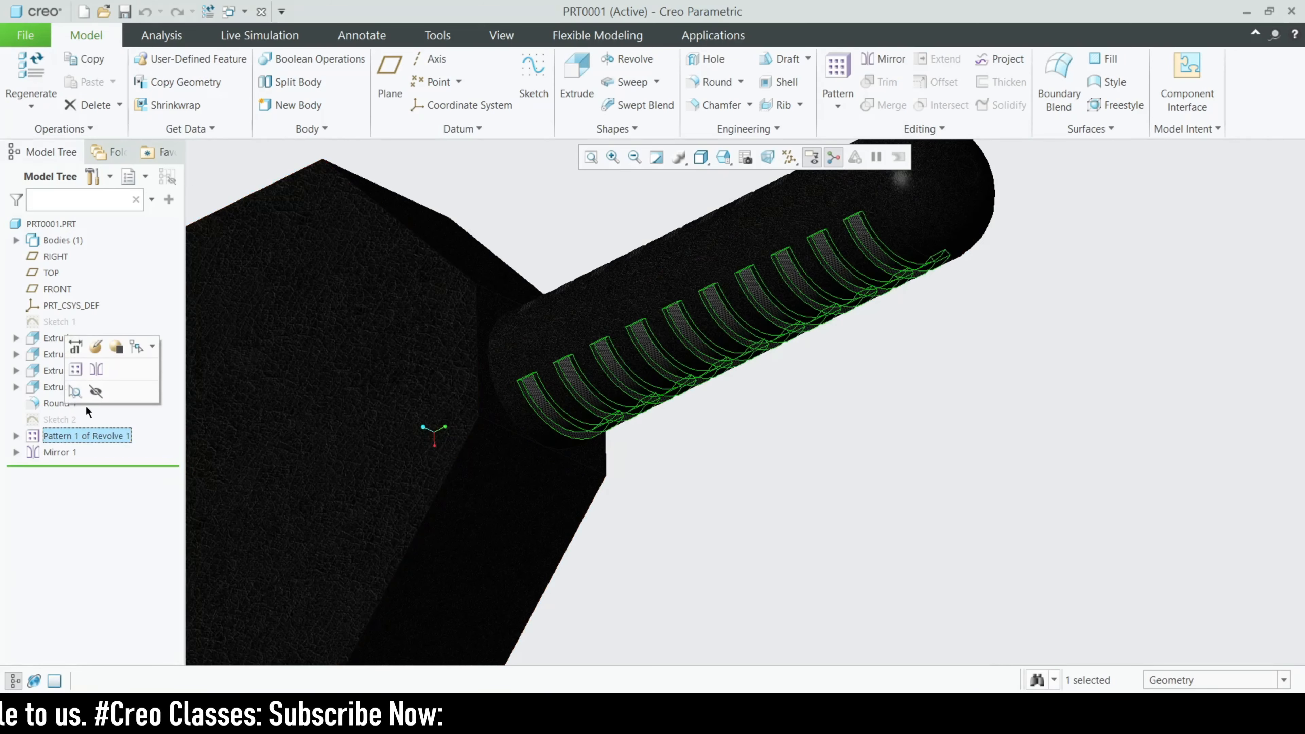
click(87, 353)
middle_drag(537, 420, 575, 404)
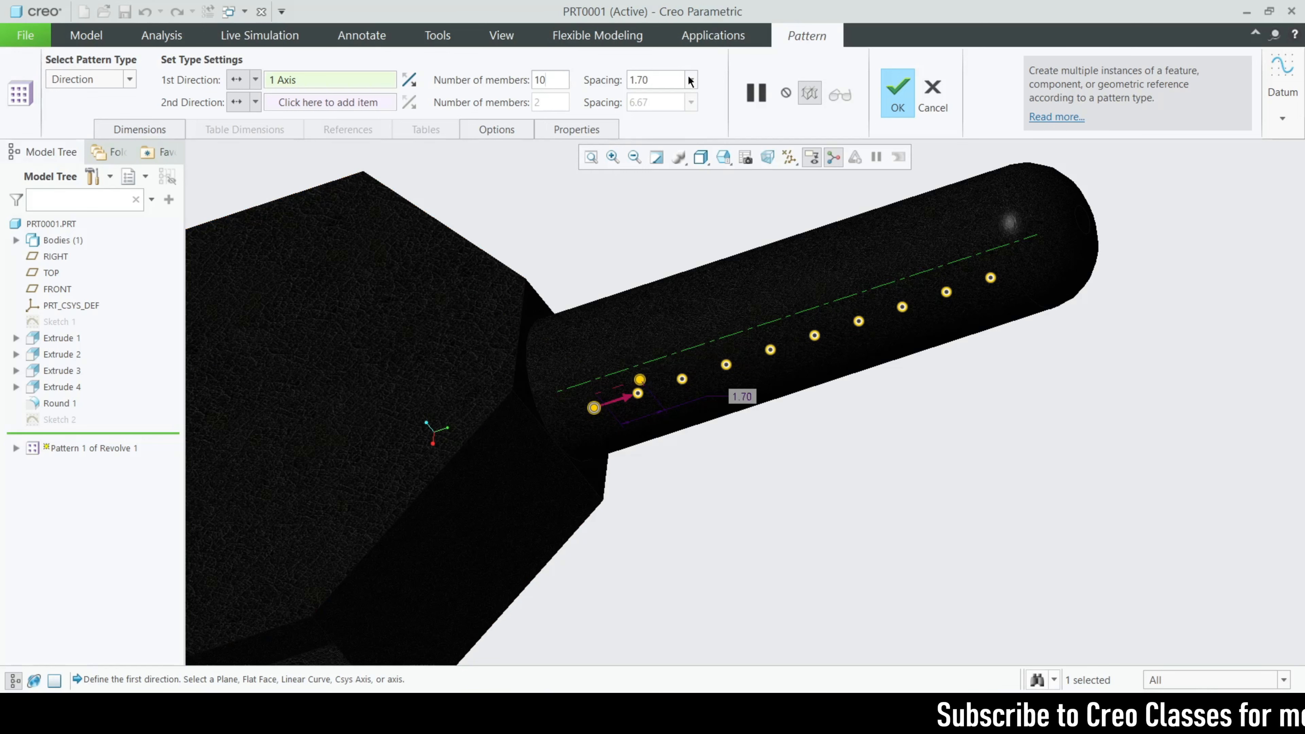
click(913, 102)
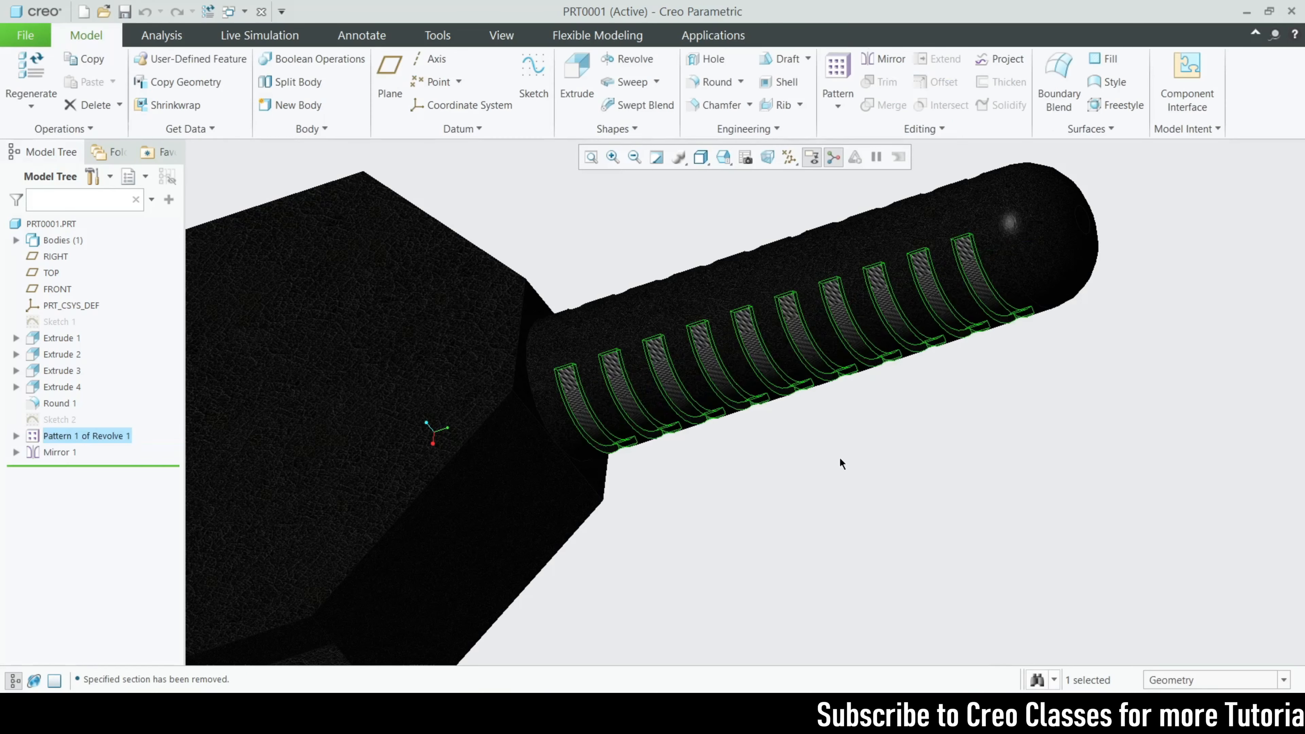
click(853, 487)
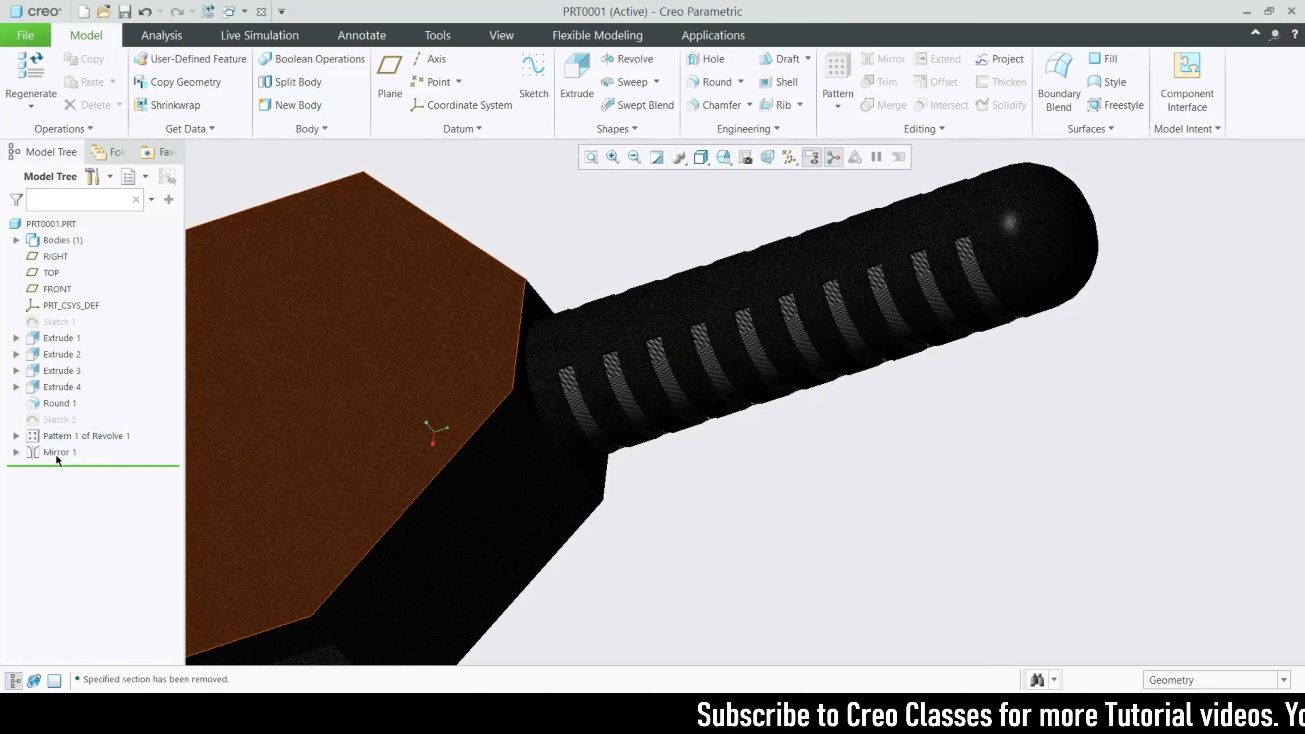
Highlight Mirror 1 on the handle, examine the mirrored grip cuts, and clear the selection.
click(56, 452)
middle_drag(784, 435, 751, 546)
click(857, 493)
scroll(786, 456, down, 5)
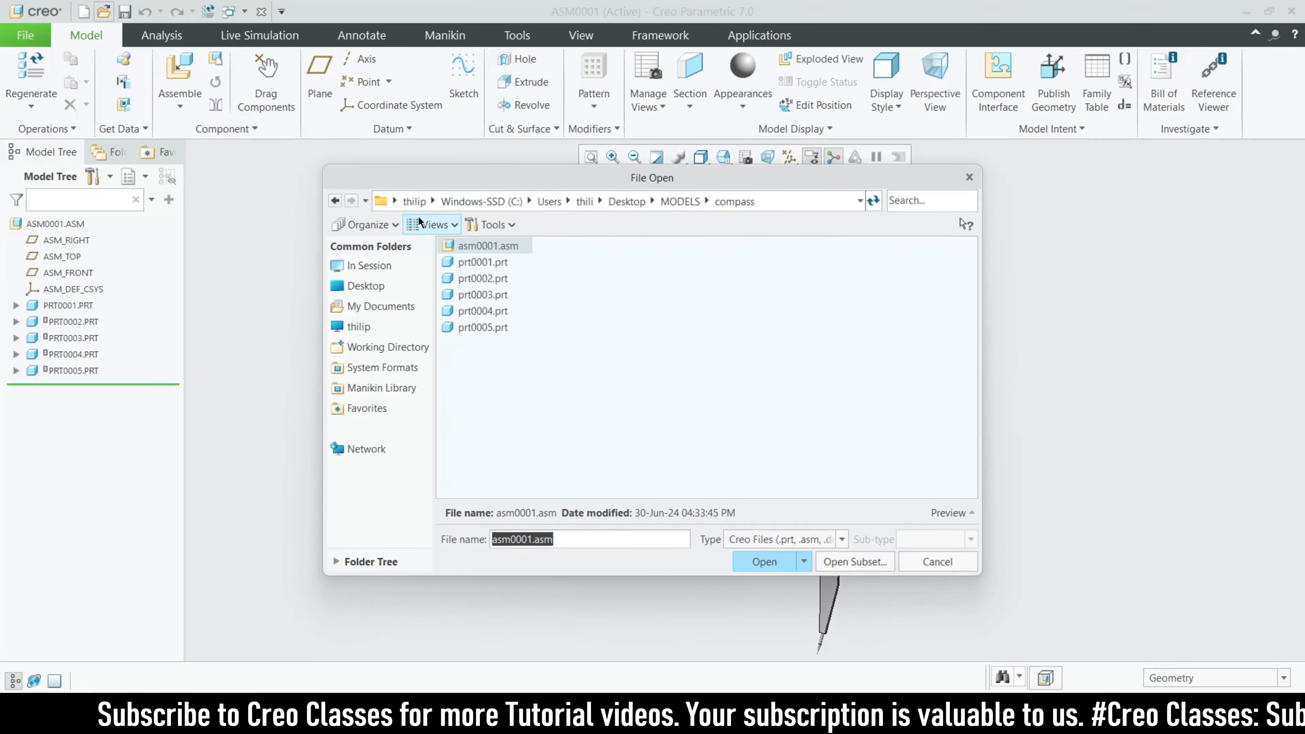
Open prt0002.prt from the compass folder and turn the leg to view it at an angle.
click(492, 279)
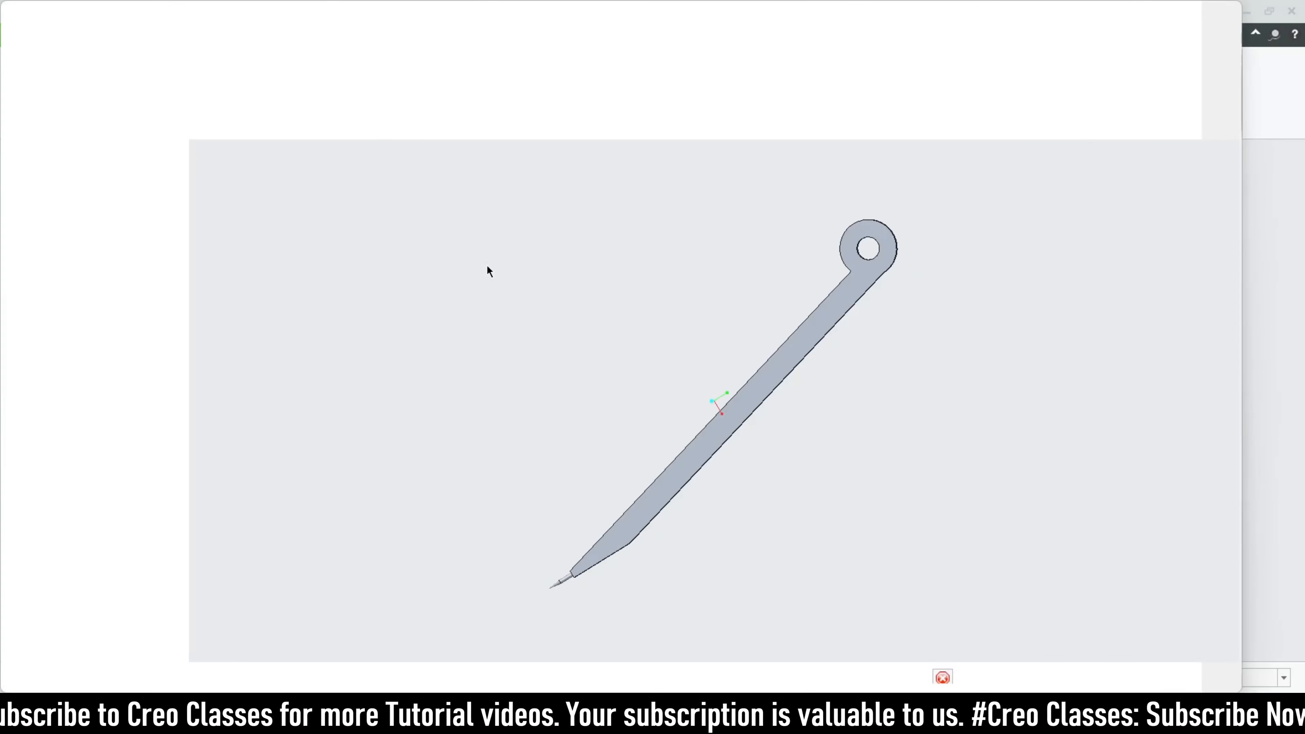
click(1205, 16)
mouse_move(1128, 341)
middle_down()
mouse_move(909, 411)
mouse_move(944, 489)
mouse_move(936, 539)
mouse_move(796, 438)
middle_up()
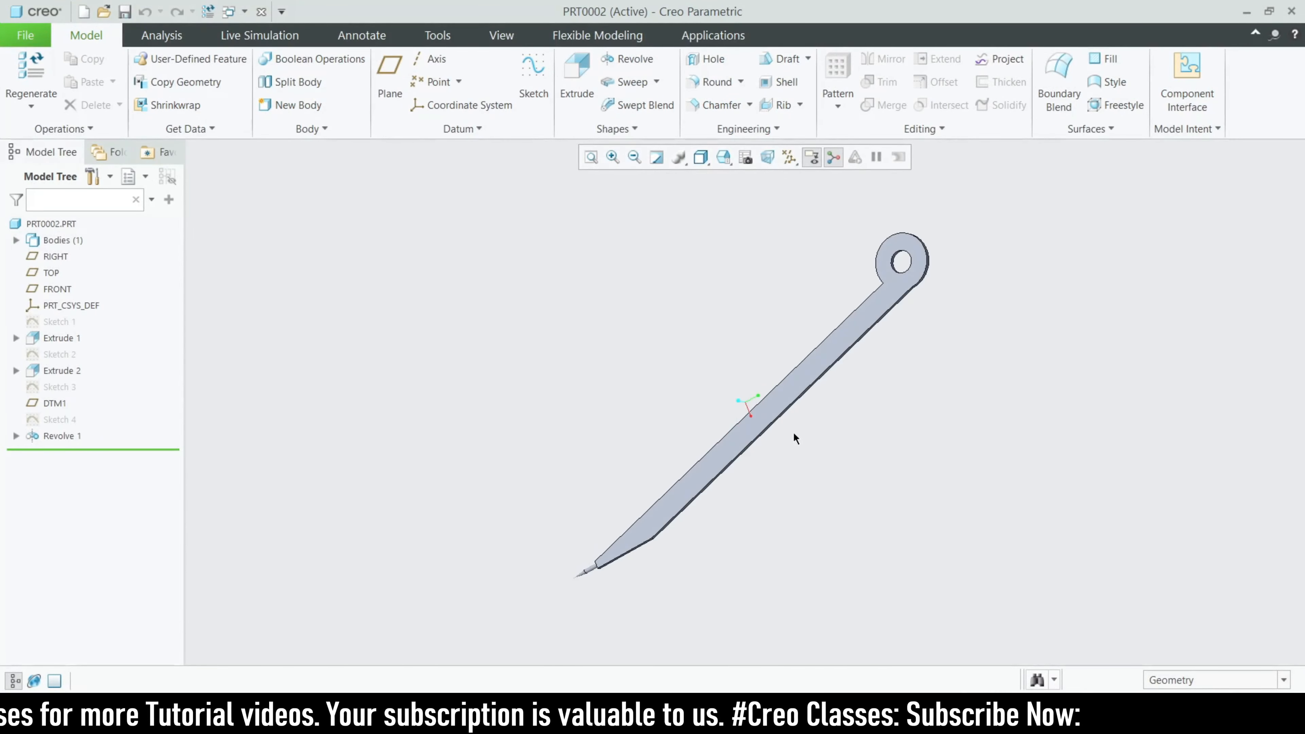
Open Sketch 1 of the compass leg and orient it parallel to the screen to examine the two concentric circles.
click(60, 324)
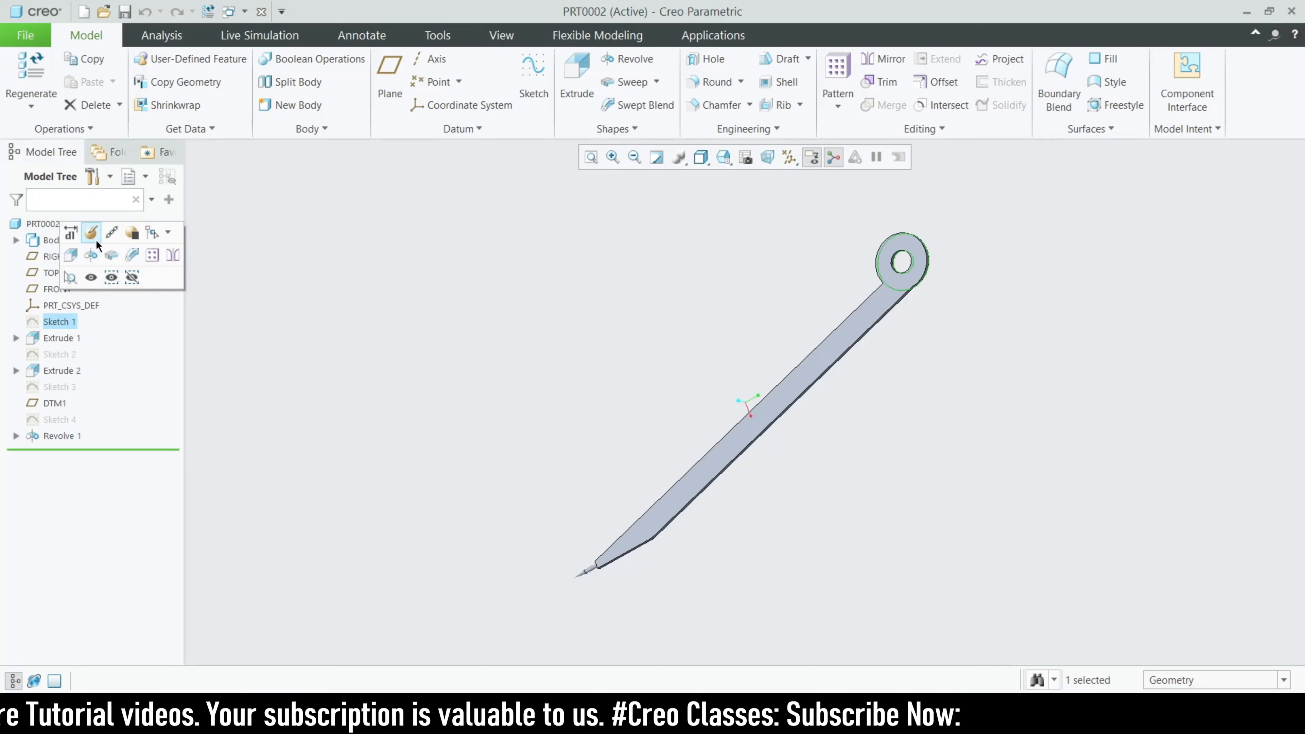
click(95, 245)
click(778, 158)
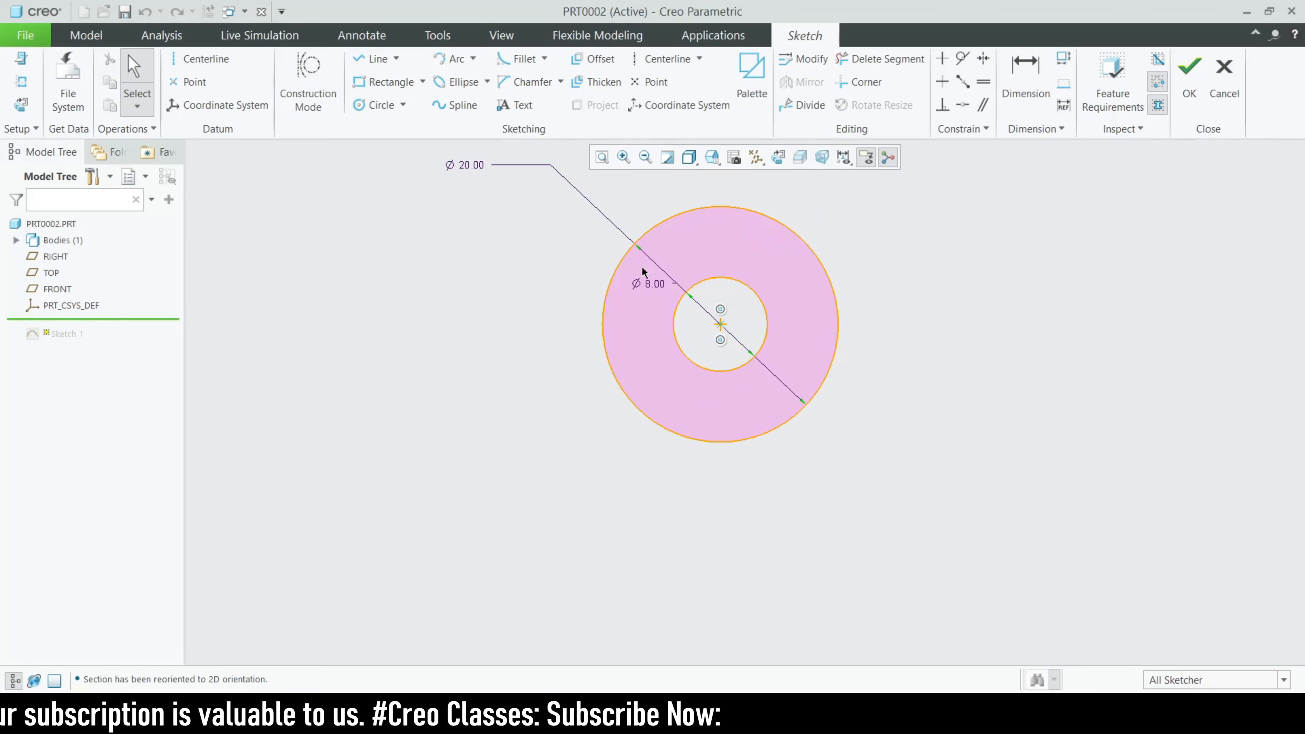
Move the two circles' diameter dimensions clear of the ring, and quit Sketch 1 without saving.
drag(662, 284, 573, 314)
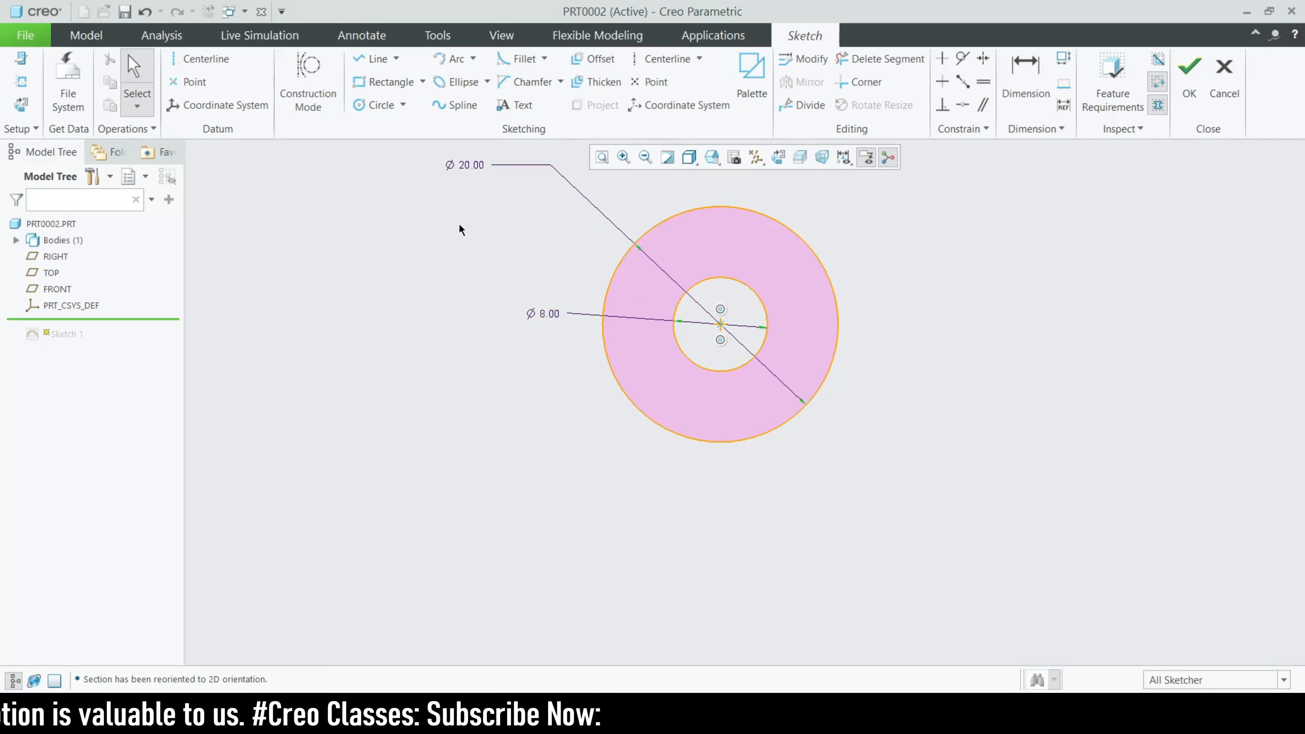
drag(477, 163, 506, 224)
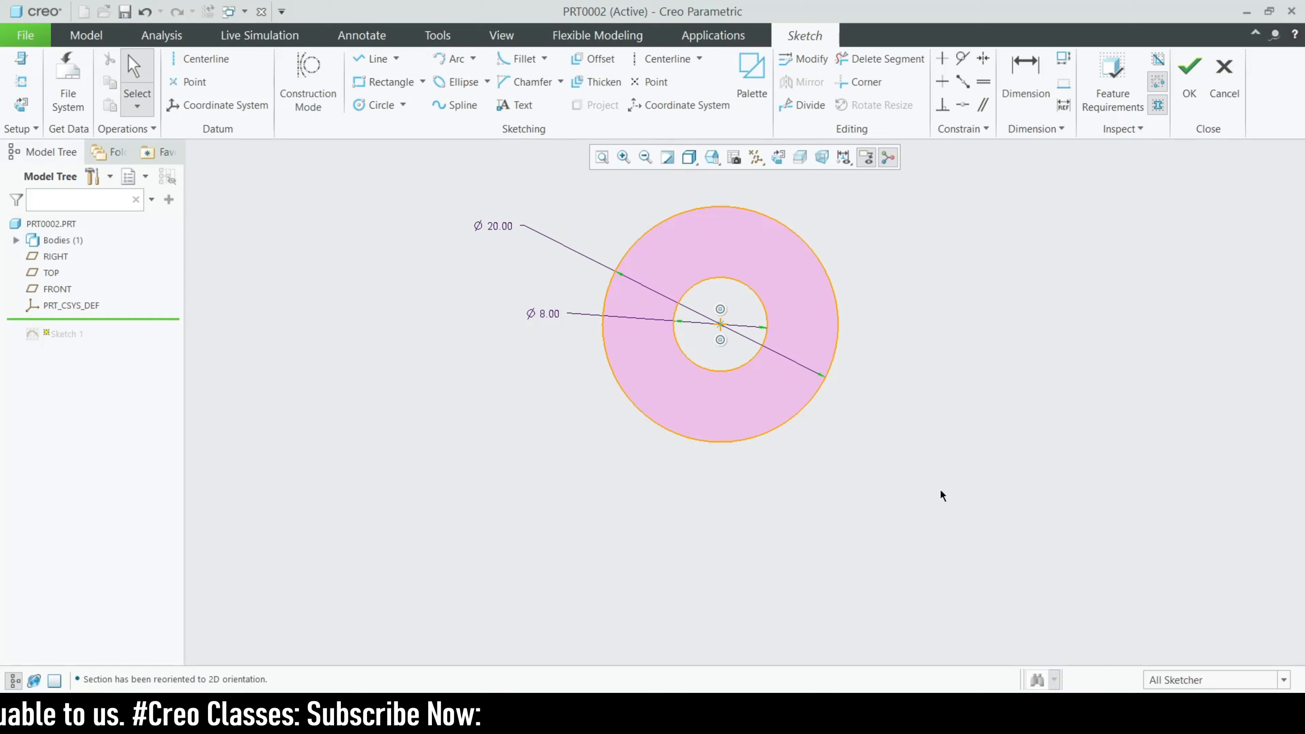
click(1222, 95)
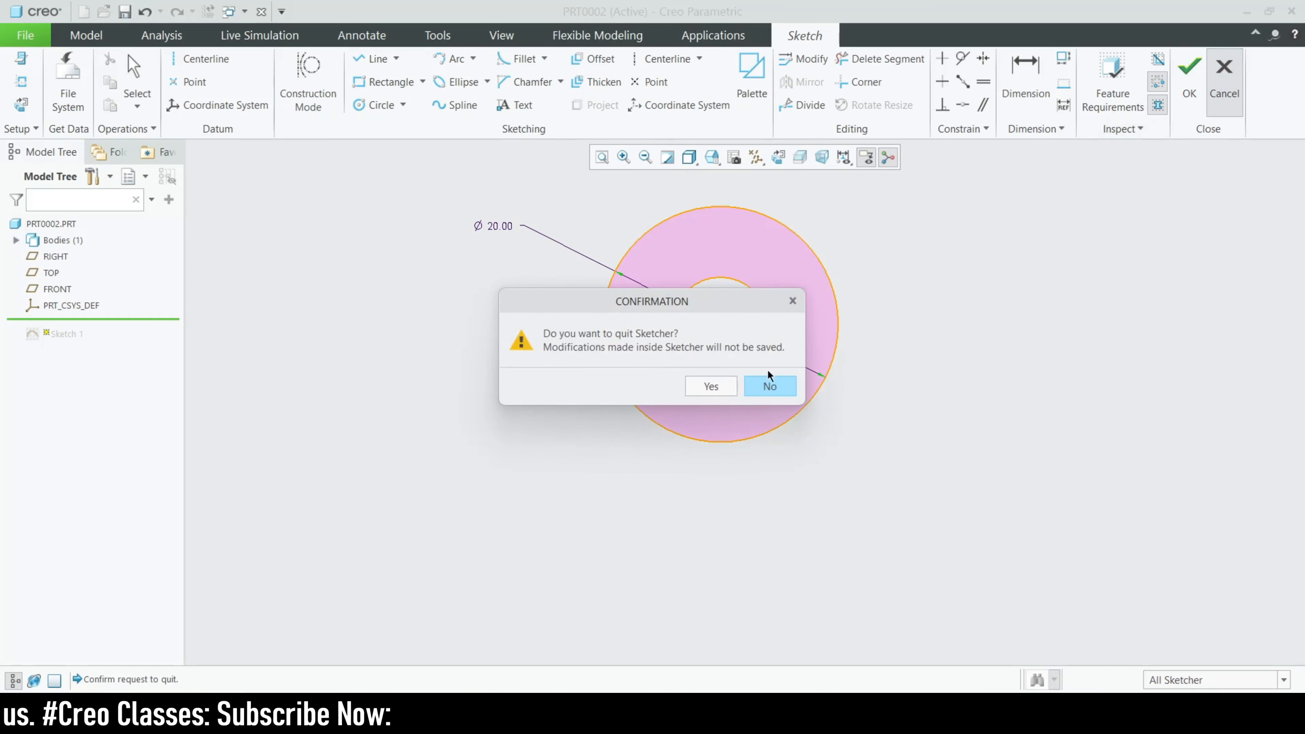
click(711, 386)
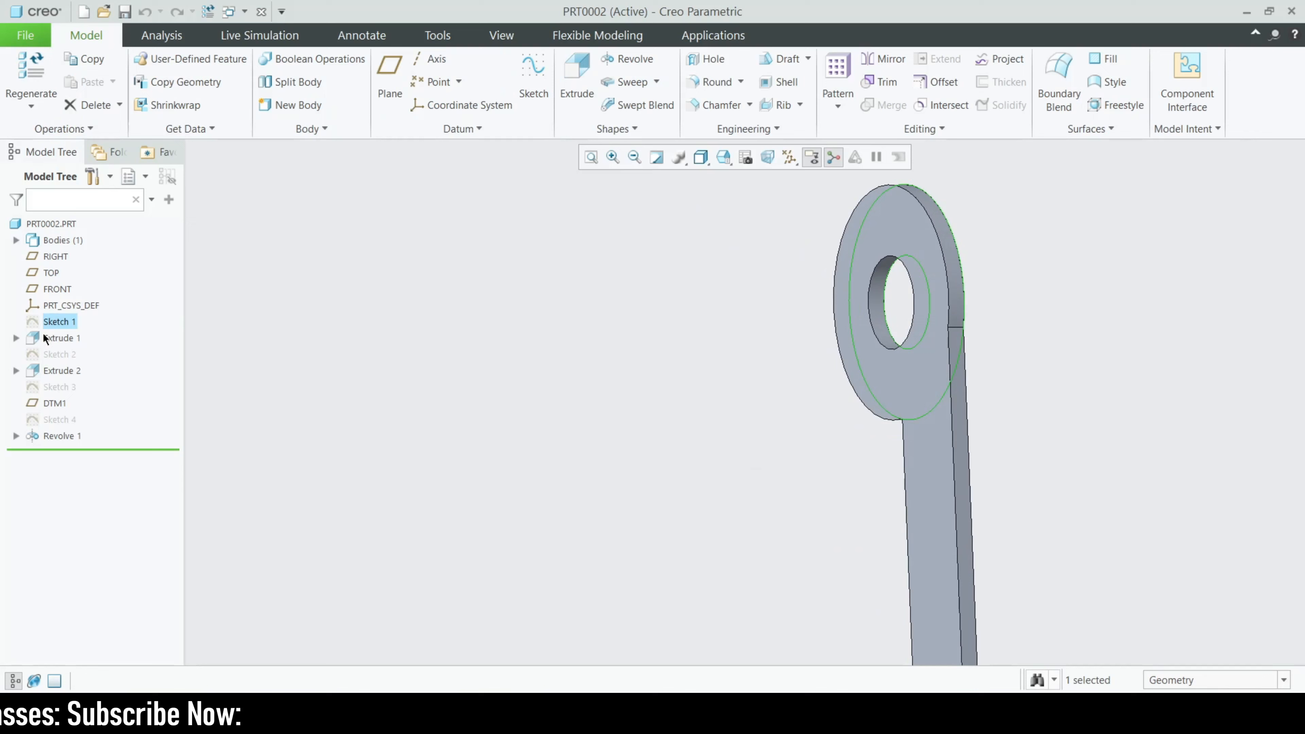
Open the definition of Extrude 1, check the ring's extrusion depth, and close it unchanged.
click(56, 338)
click(87, 246)
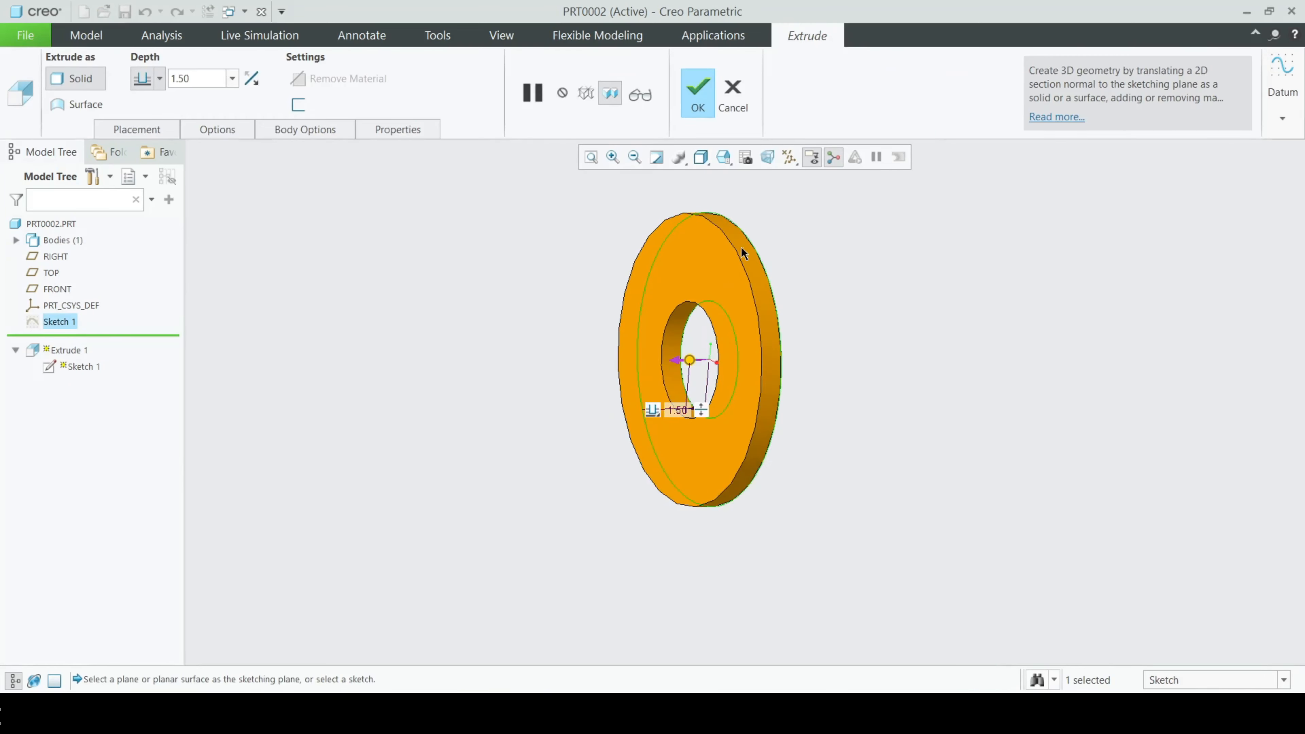
click(734, 109)
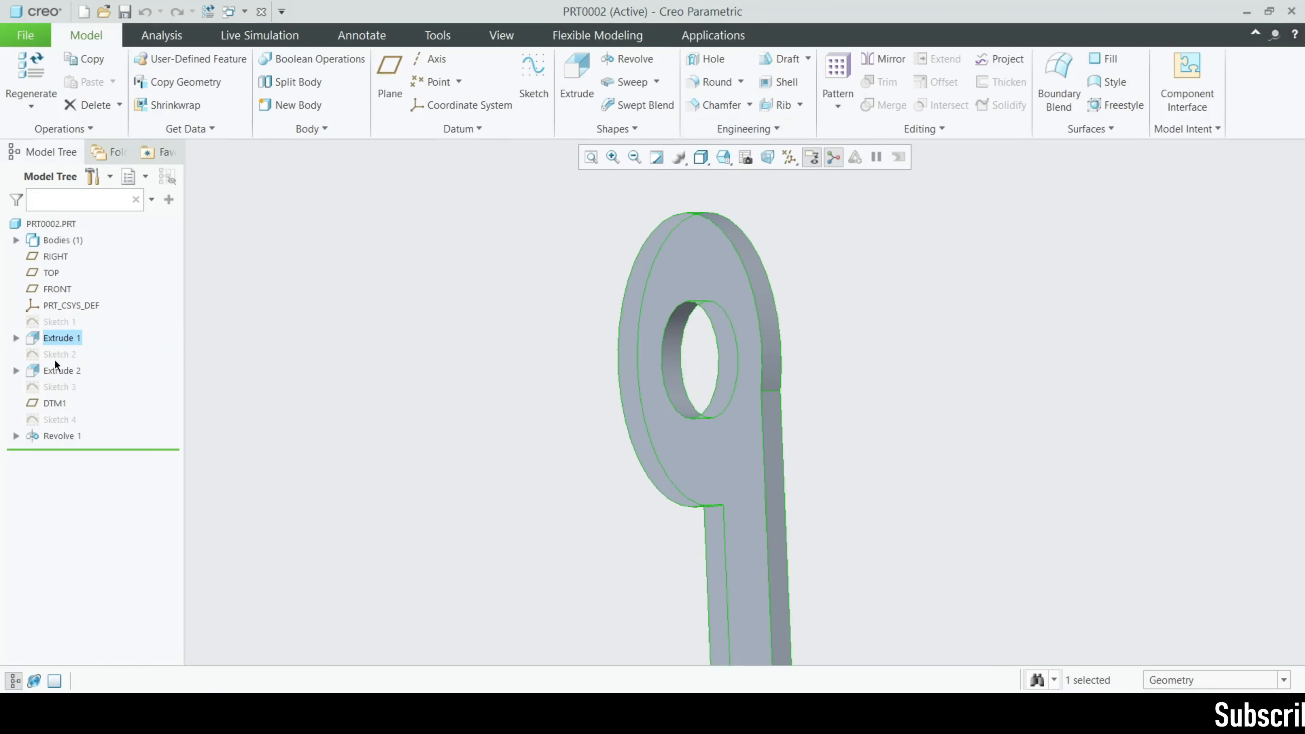
Open Sketch 2, orient it parallel to the screen, and examine the slanted leg profile below the ring.
click(65, 356)
click(95, 265)
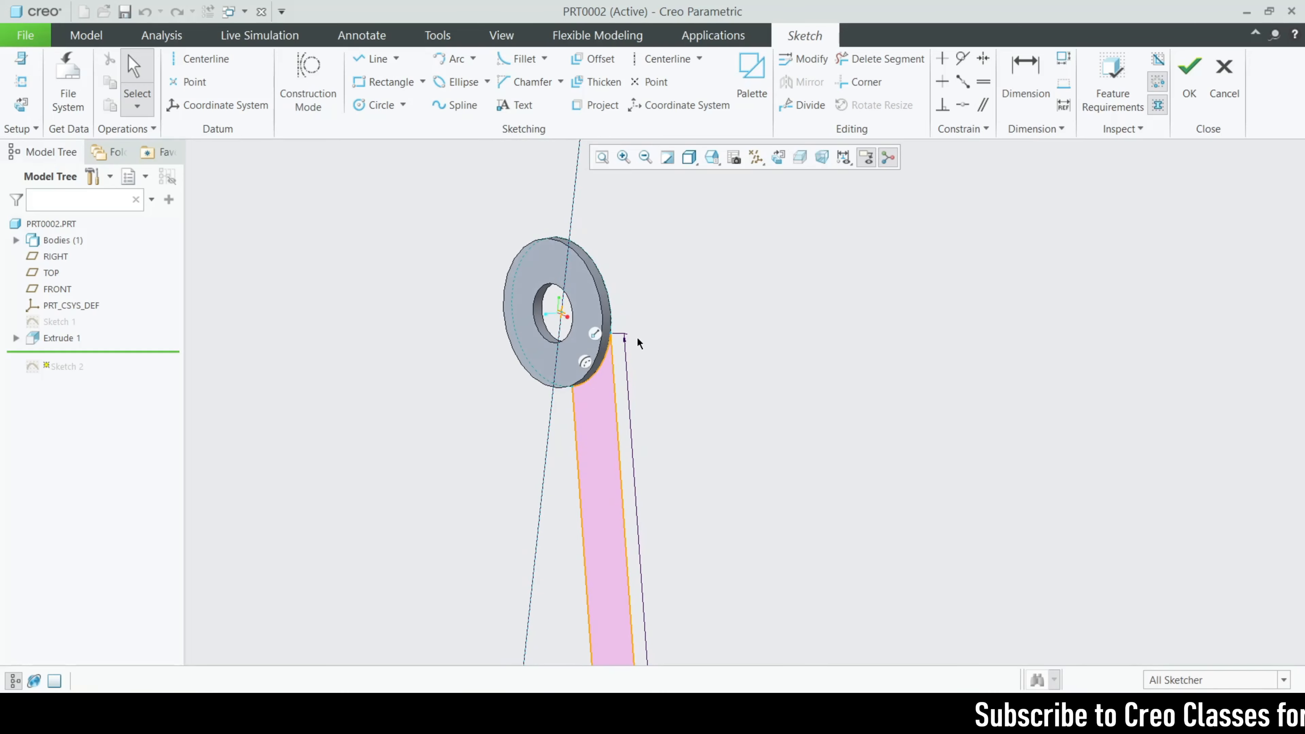
click(779, 158)
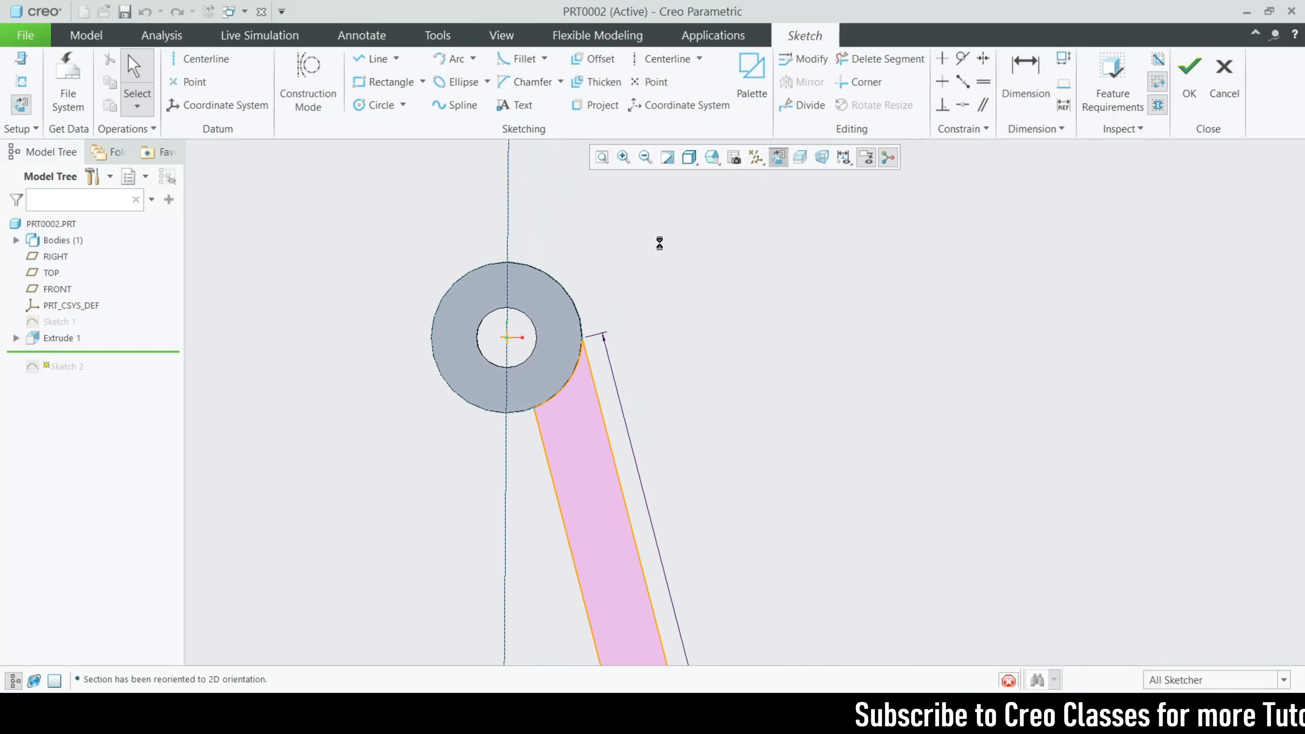
scroll(493, 384, up, 5)
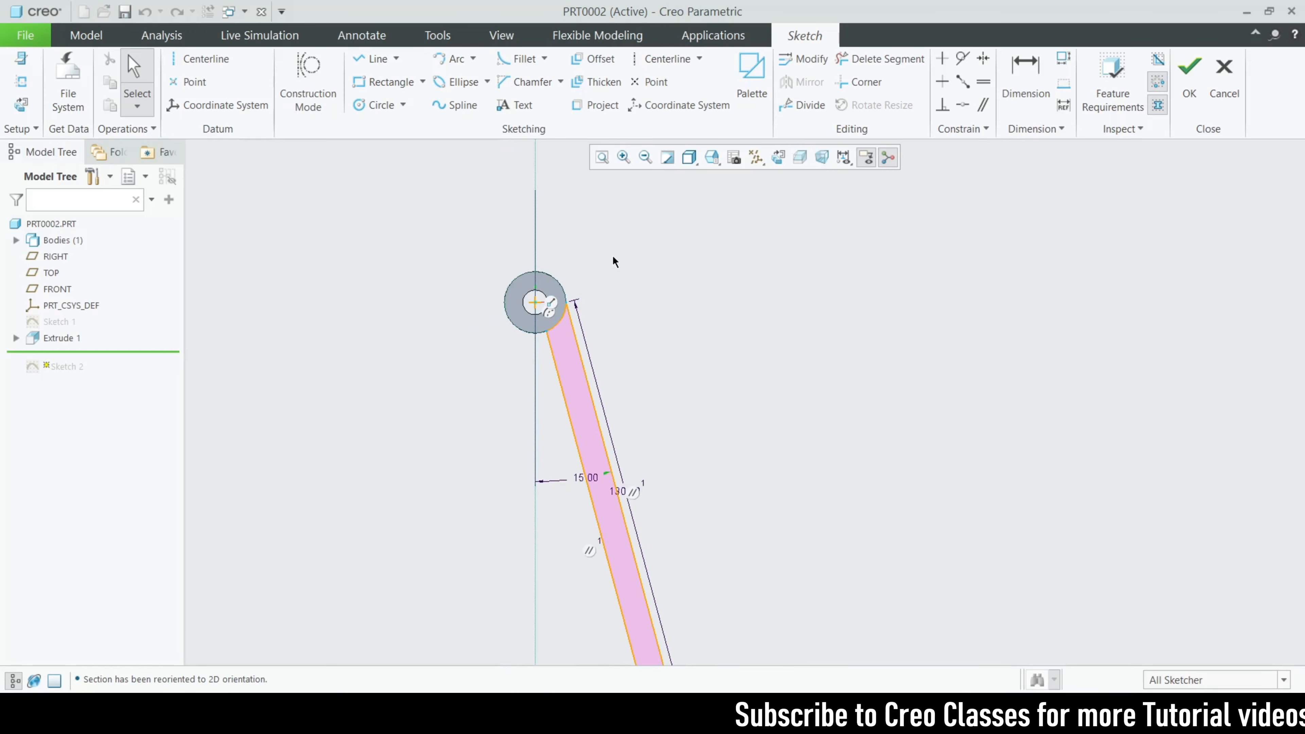
scroll(564, 308, down, 3)
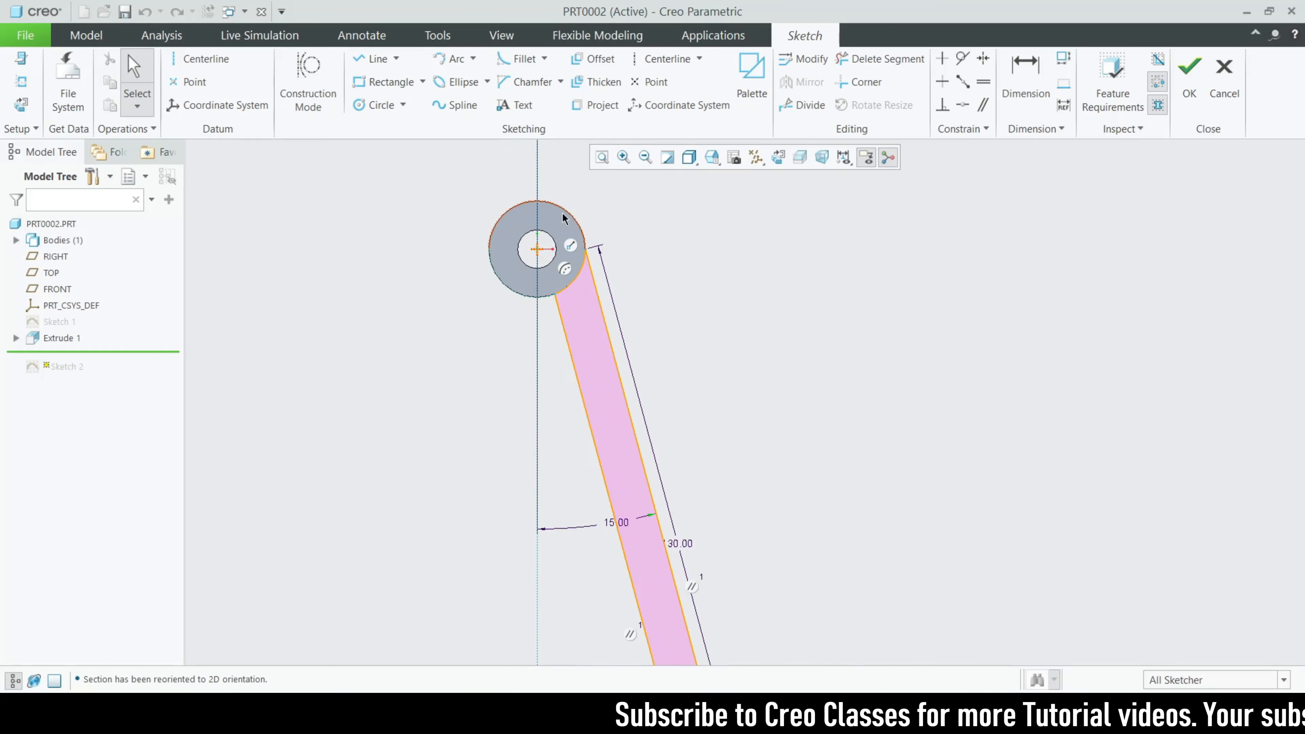
click(378, 58)
scroll(568, 247, down, 2)
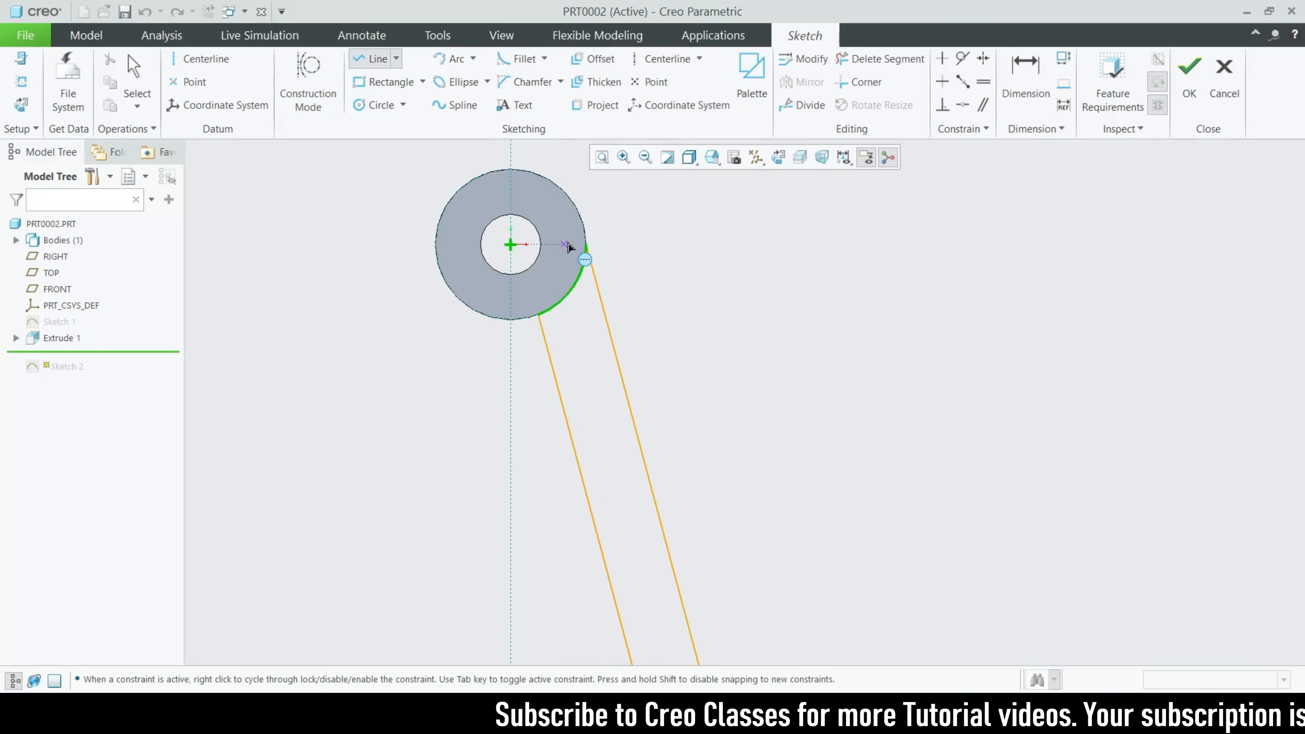
scroll(589, 250, up, 4)
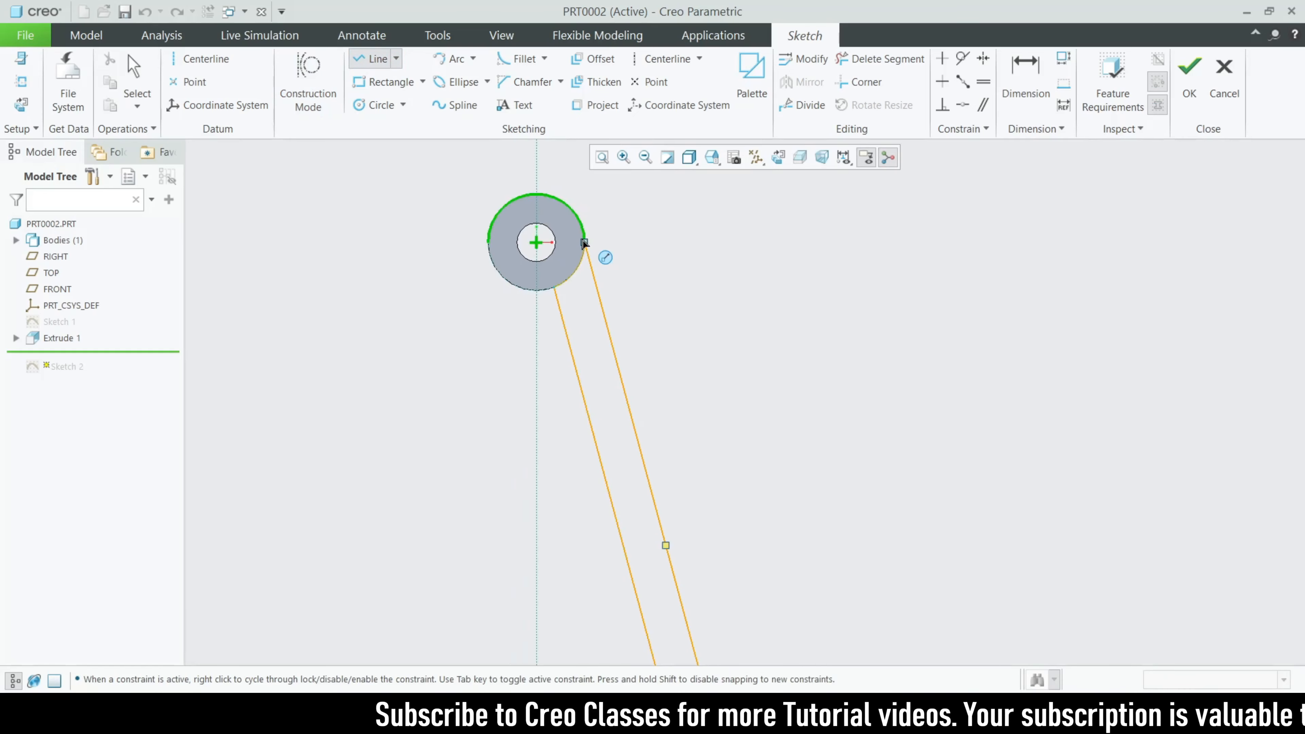
scroll(607, 411, up, 2)
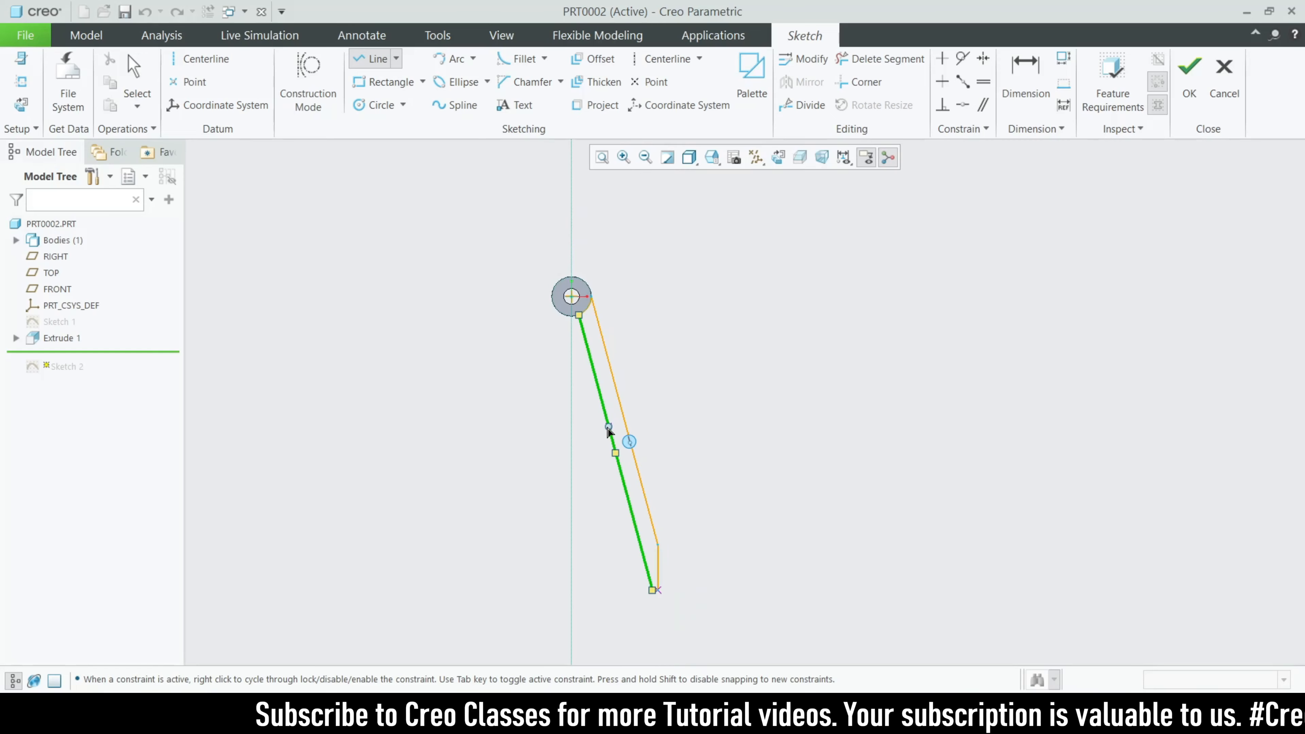
scroll(608, 431, down, 3)
middle_click(586, 409)
Move the leg's angle dimension to the open area between the vertical reference and the profile.
drag(598, 393, 579, 420)
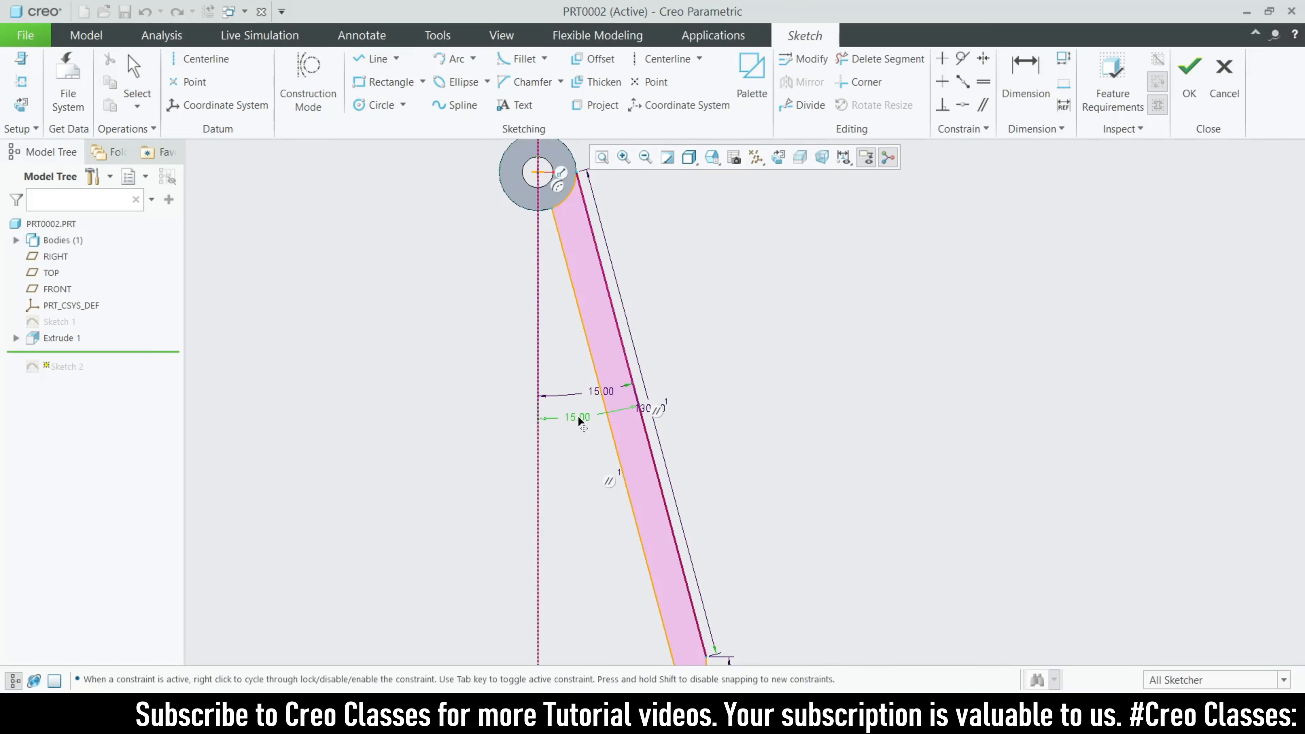
scroll(599, 391, up, 4)
scroll(605, 404, down, 5)
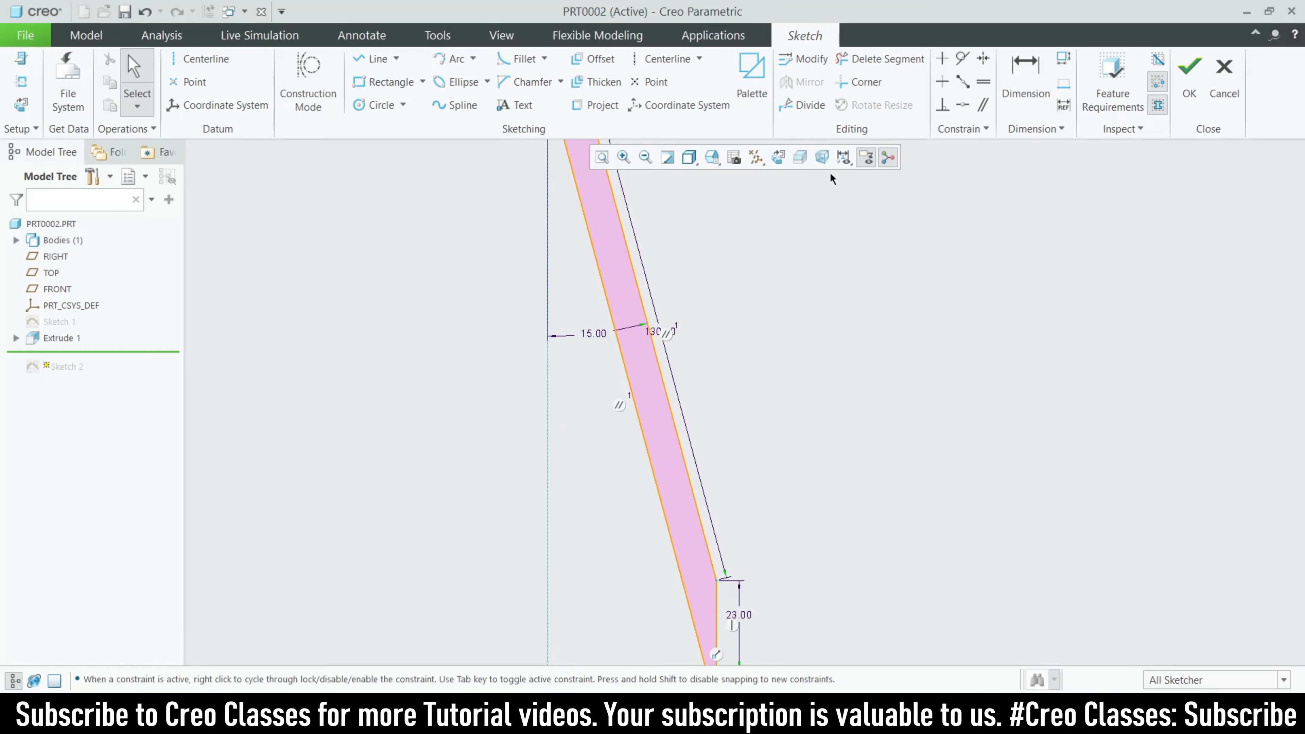
click(1026, 77)
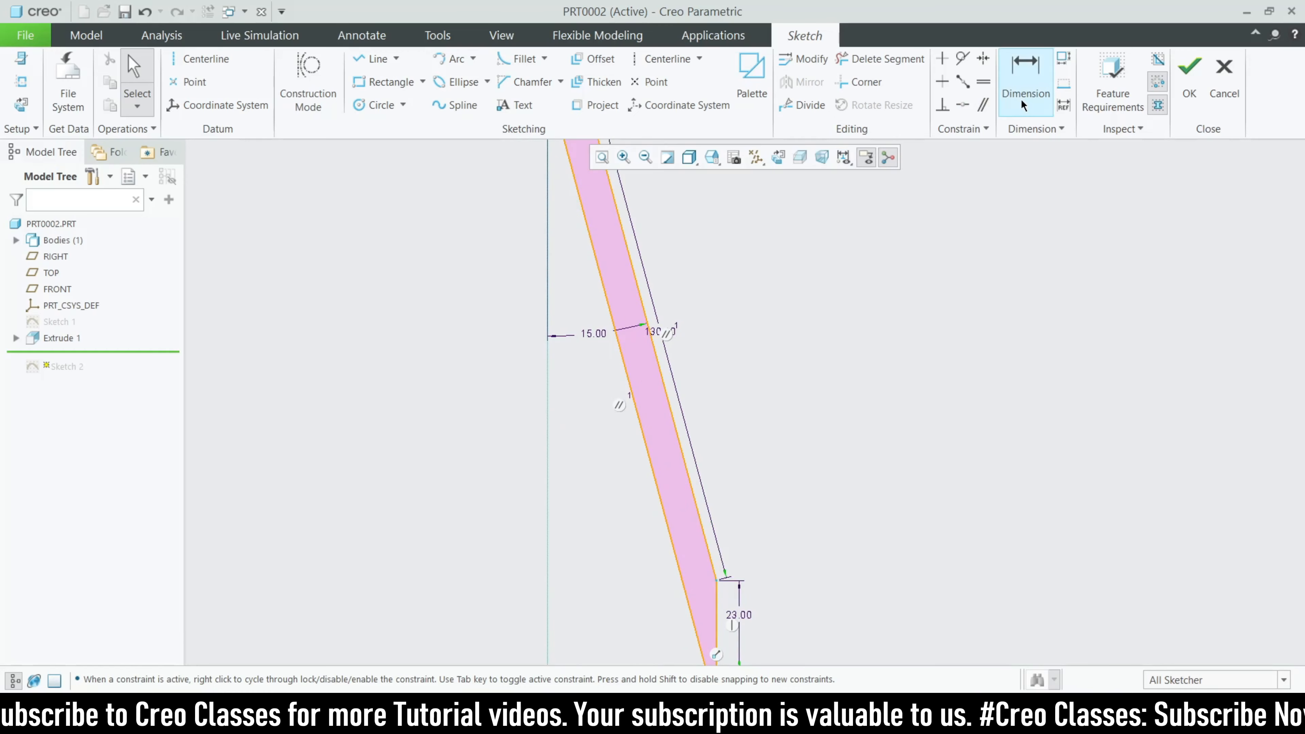
click(673, 421)
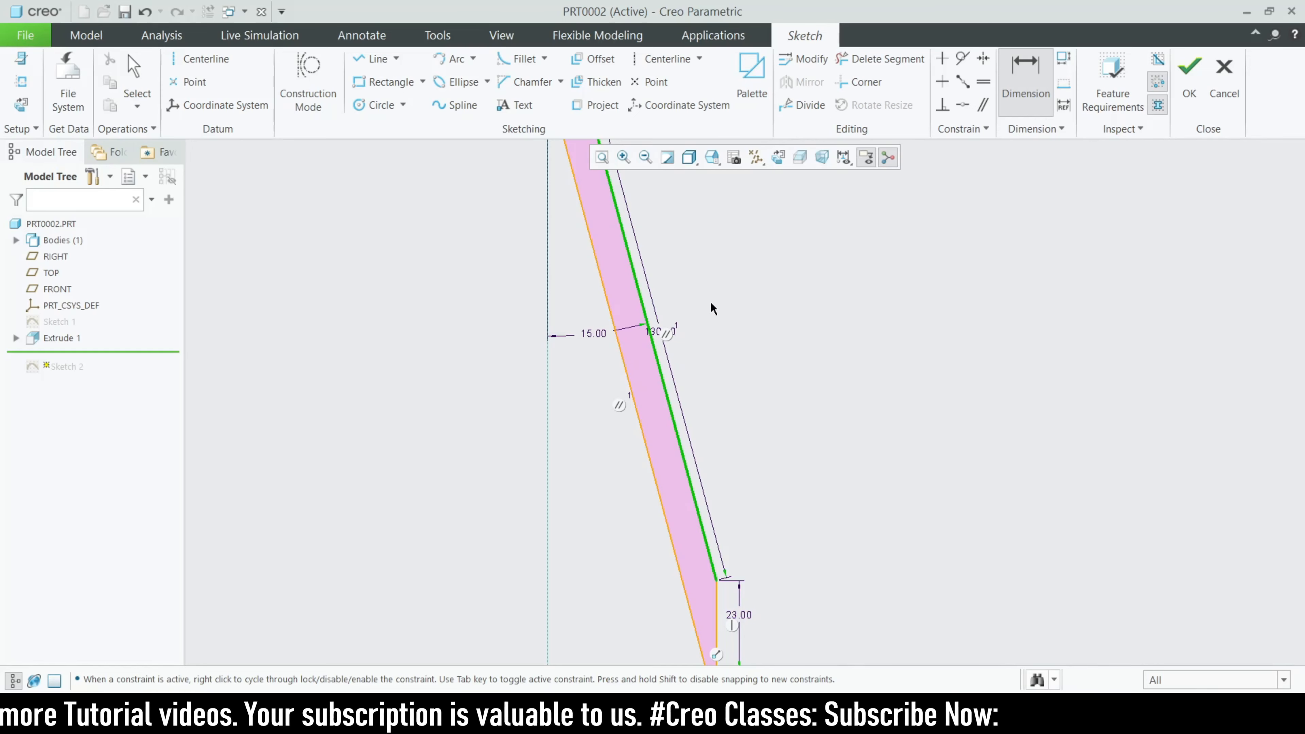
middle_click(664, 309)
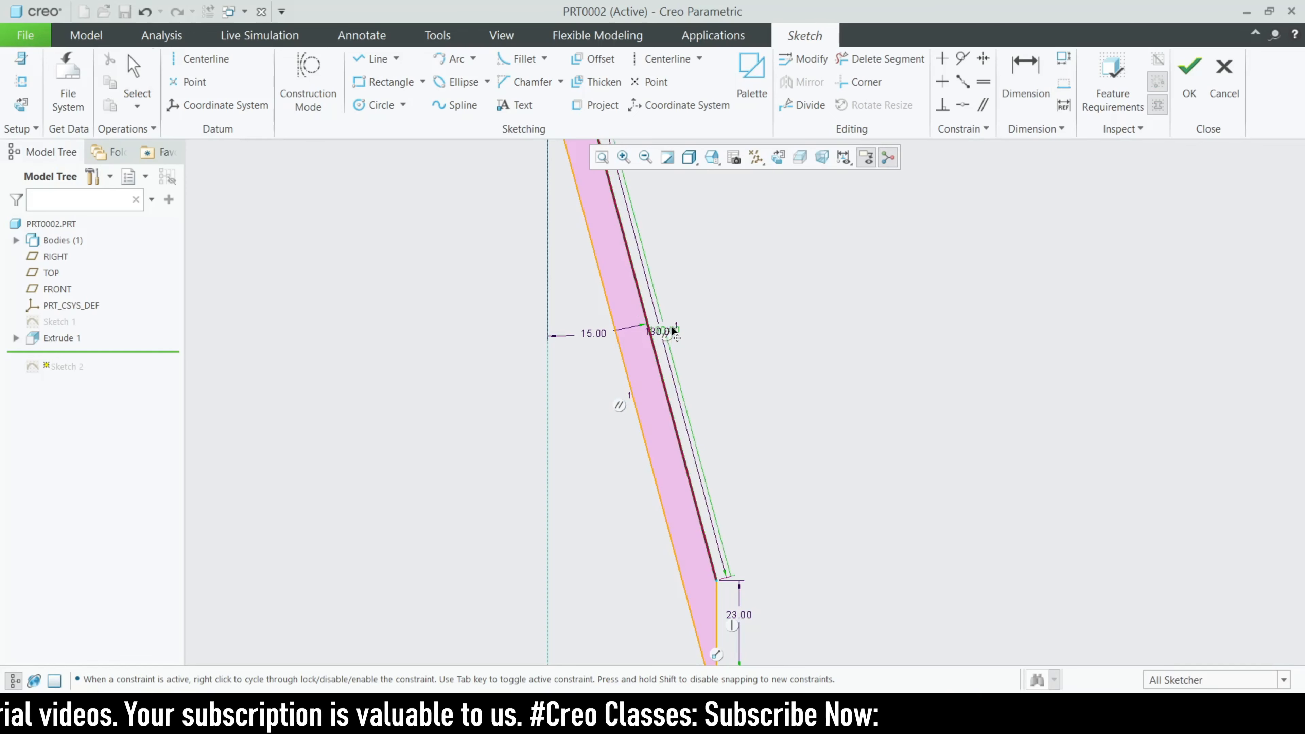
Move the long edge's length dimension clear of the leg profile, and examine the dimensions at the tapered tip.
scroll(761, 345, down, 2)
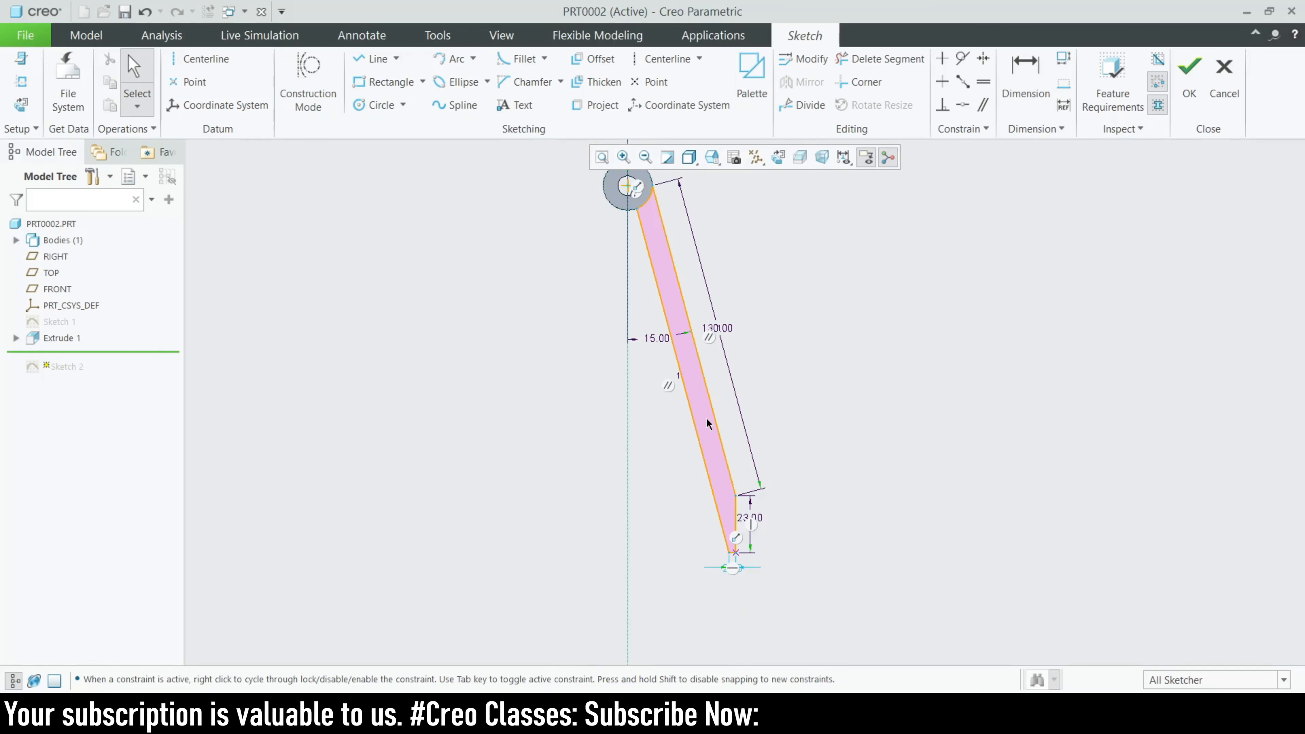
scroll(755, 552, up, 5)
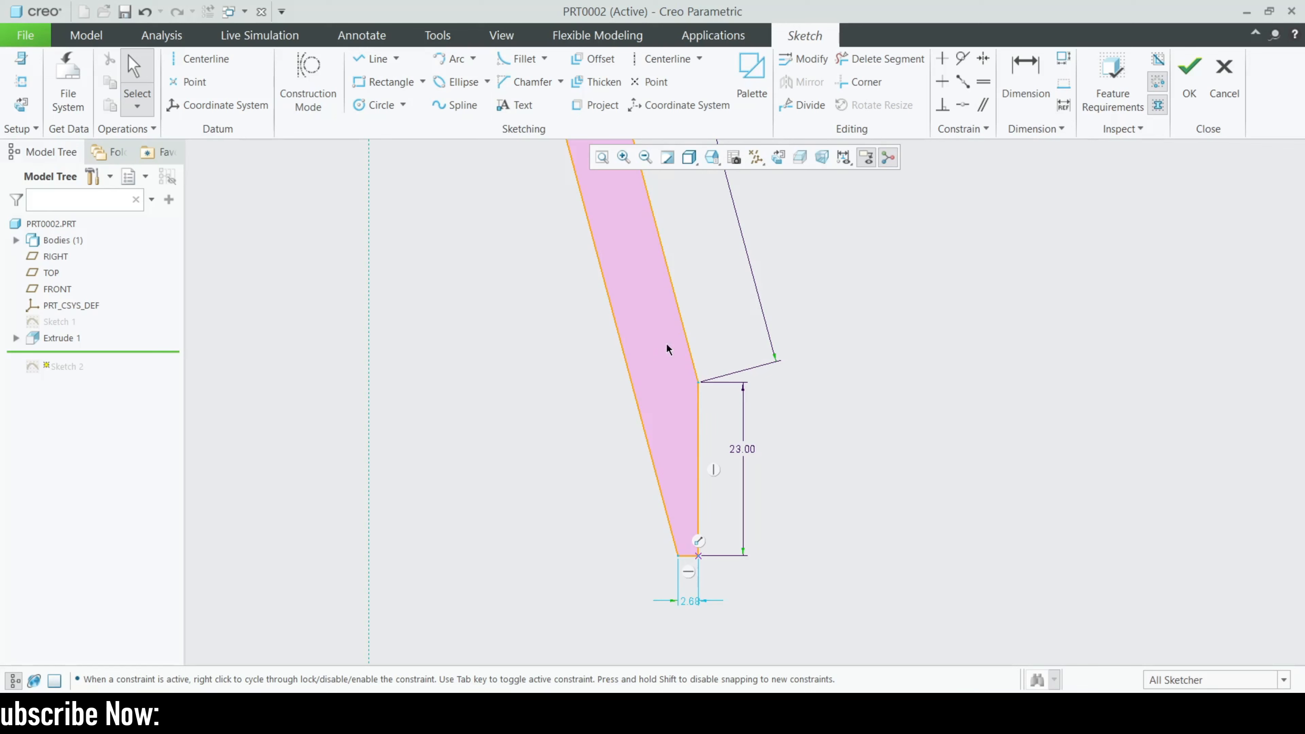
Sketch a vertical line about 38 mm long down the leg's outer tip edge past the tip, and open its length for editing.
scroll(666, 348, down, 2)
click(372, 58)
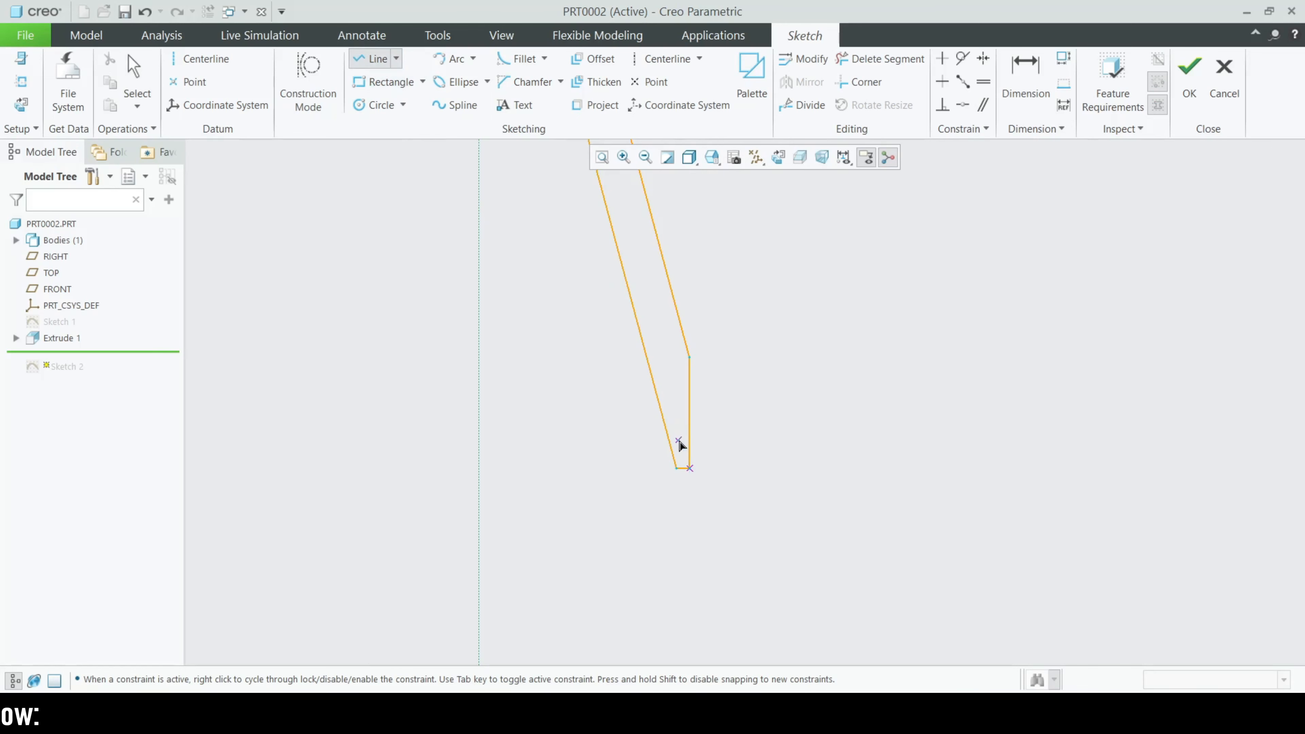
click(693, 545)
middle_click(693, 545)
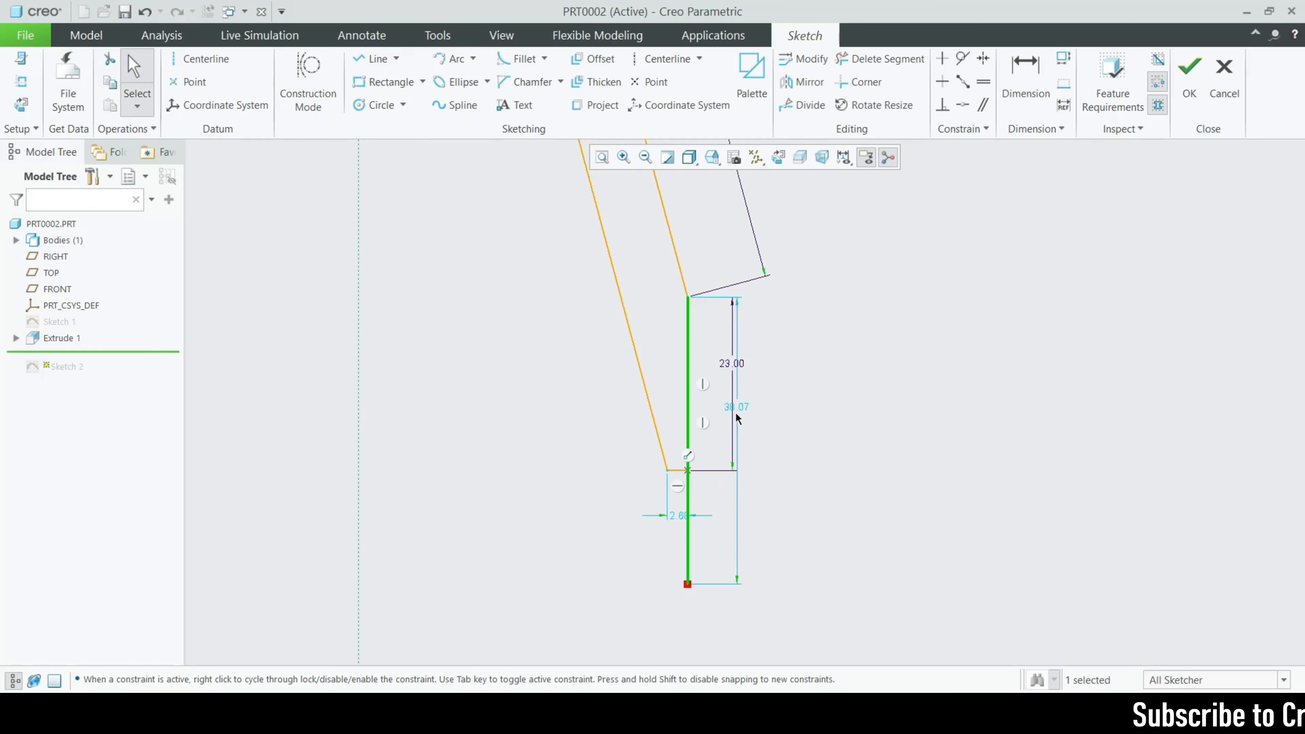
double_click(746, 410)
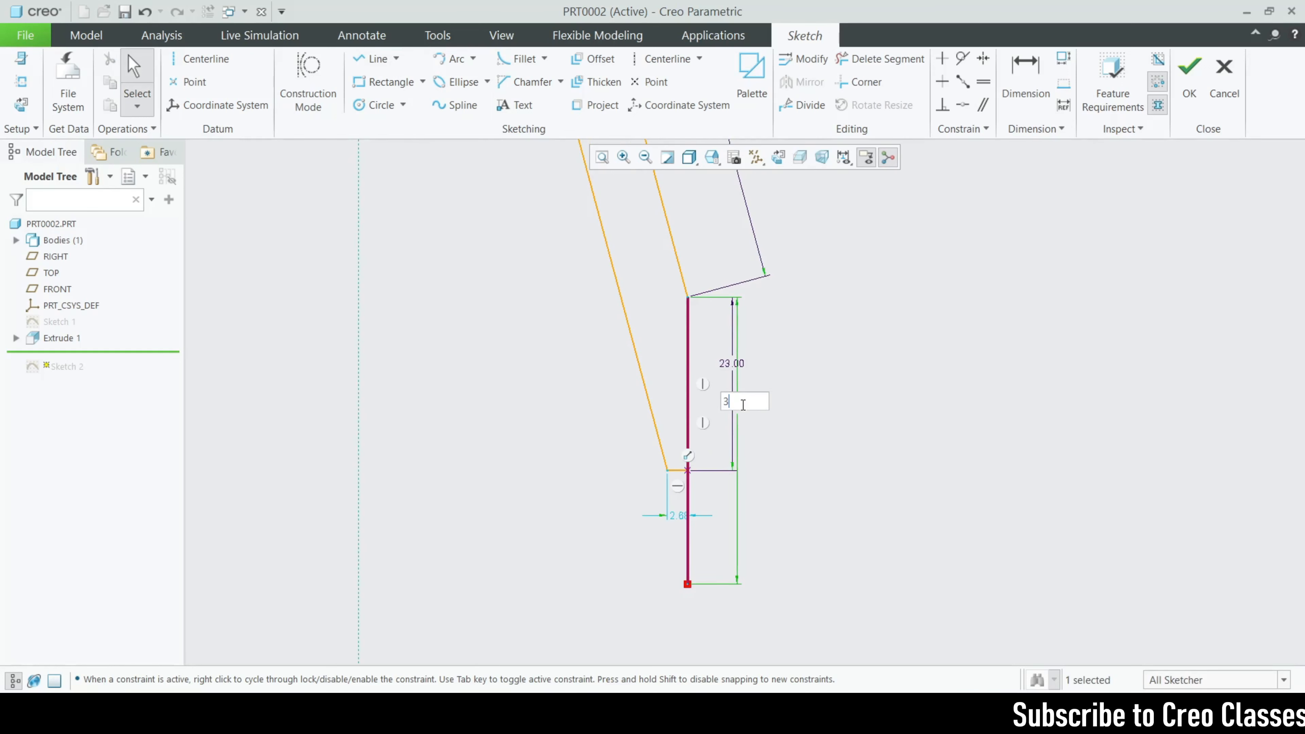
Try to sketch a slanted line from the extended tip line's lower end up to the ring, parallel to the leg's long edge.
click(372, 58)
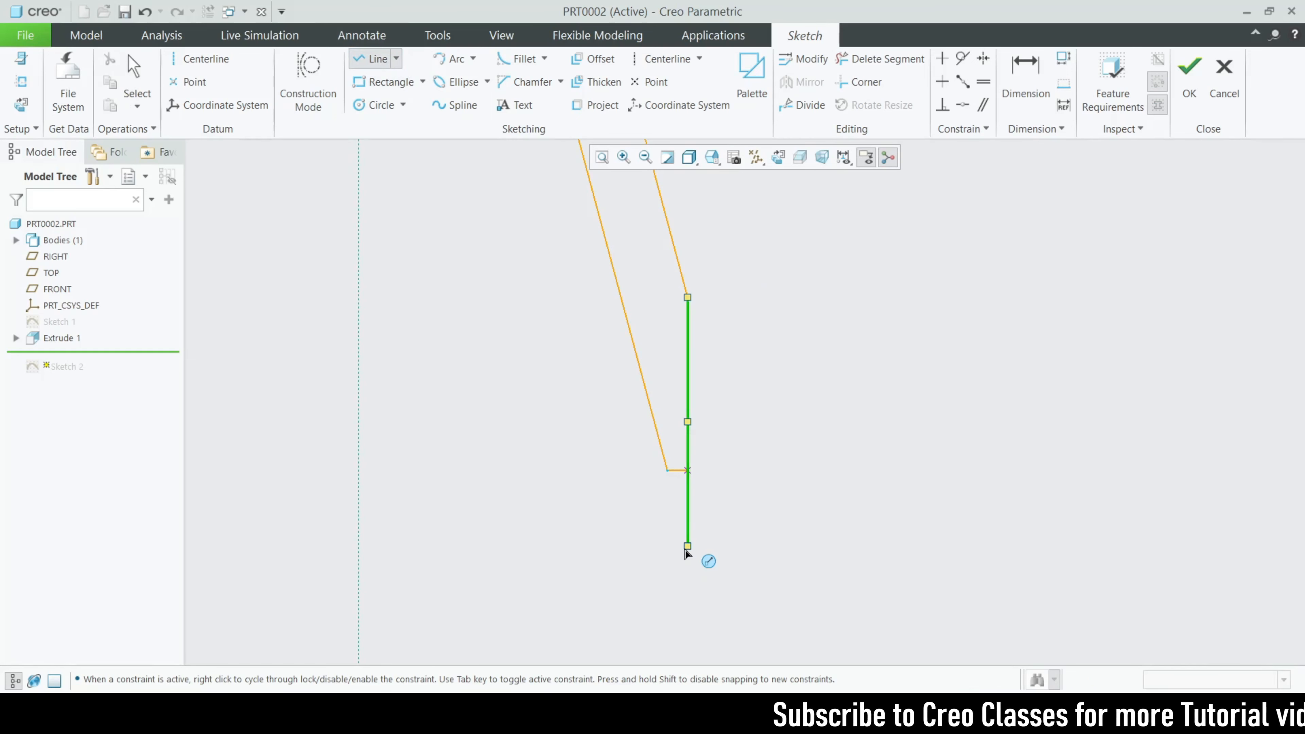
click(714, 599)
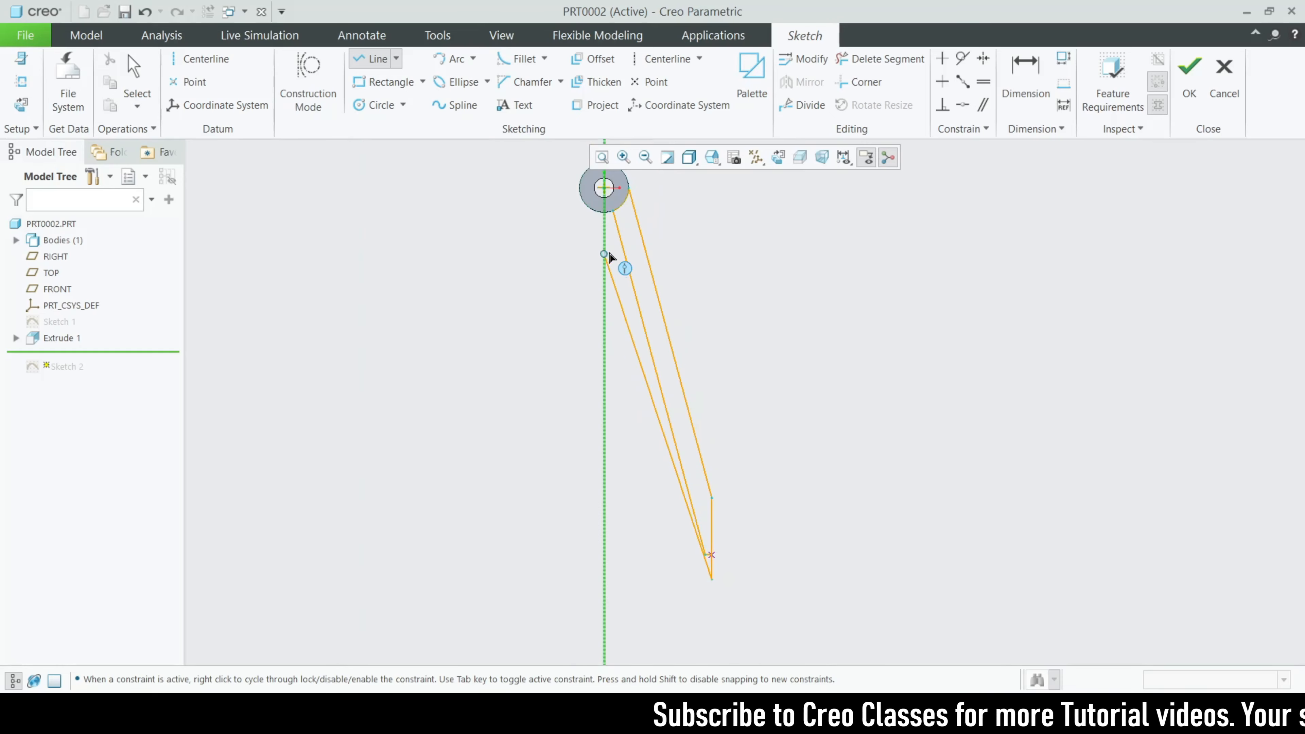
scroll(621, 247, down, 5)
scroll(627, 309, up, 5)
scroll(642, 329, down, 4)
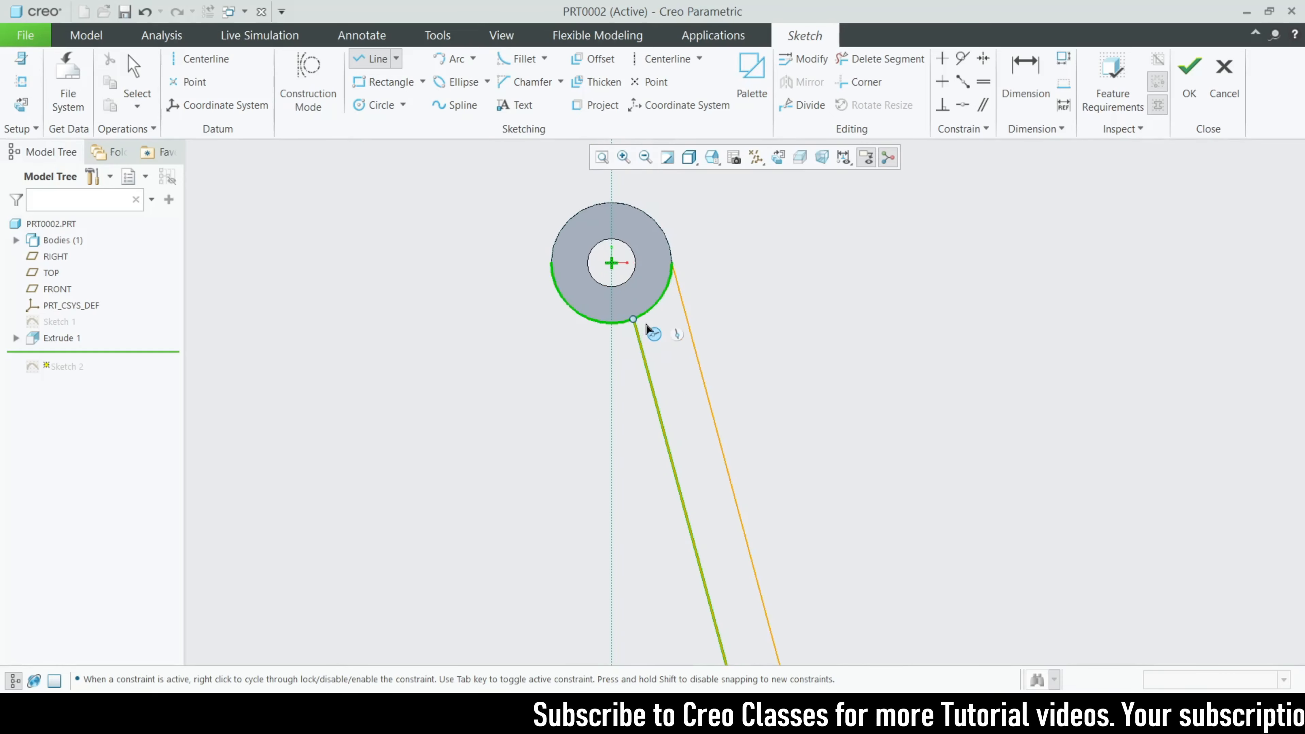
scroll(647, 329, down, 2)
click(642, 342)
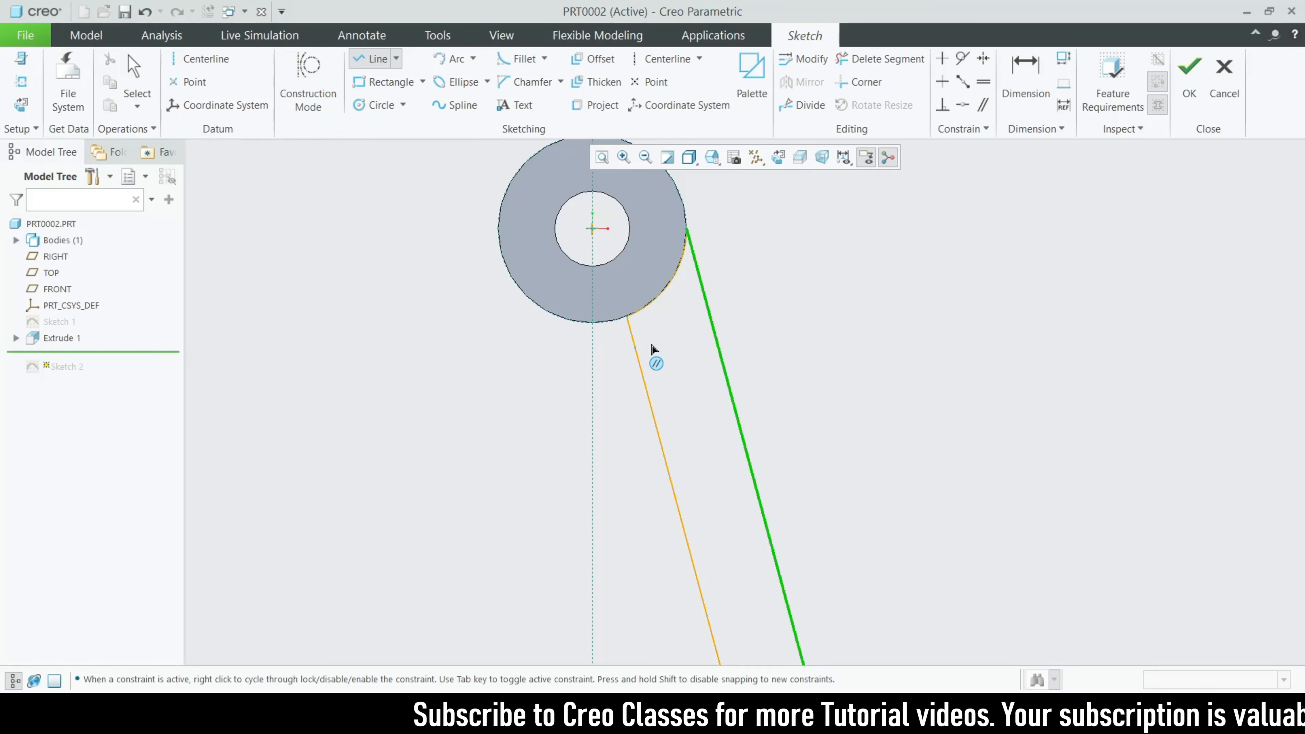
click(645, 311)
middle_click(676, 277)
Examine the leg profile's dimensions from the ring down to the tip, and quit Sketcher without saving.
scroll(636, 266, down, 3)
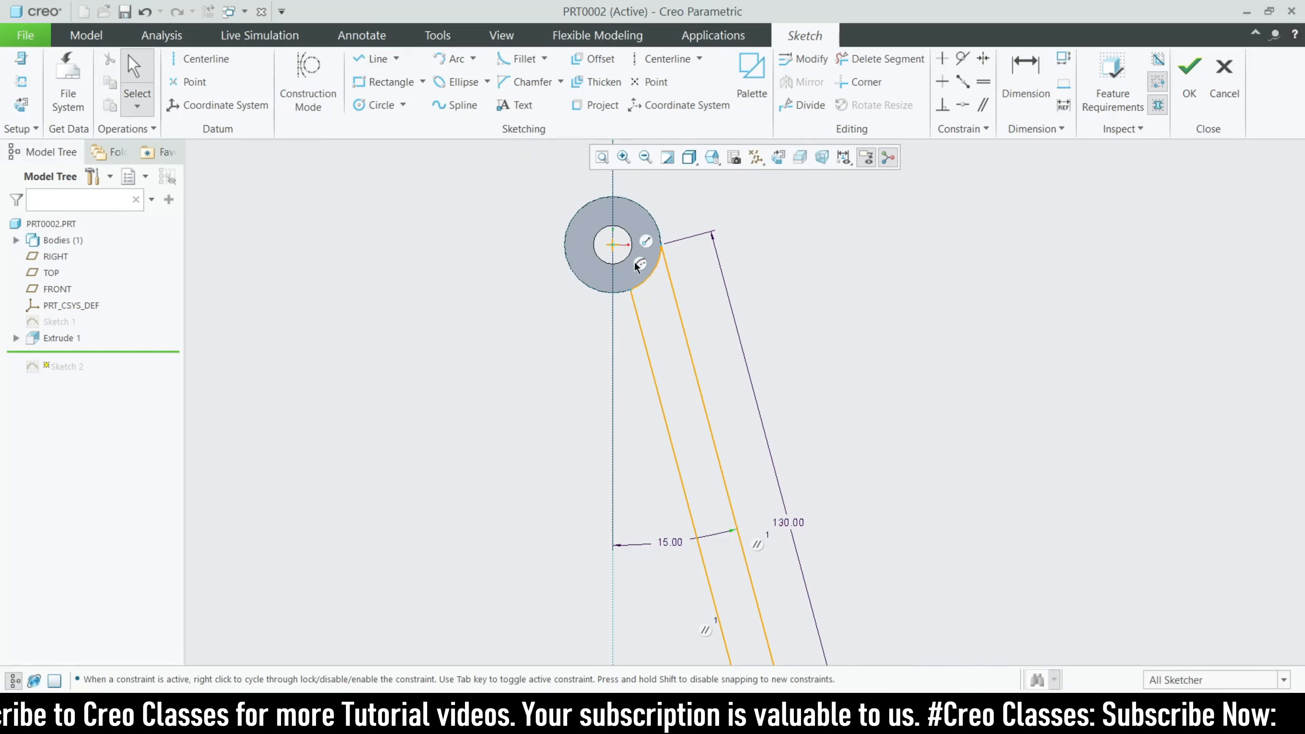
scroll(679, 265, down, 3)
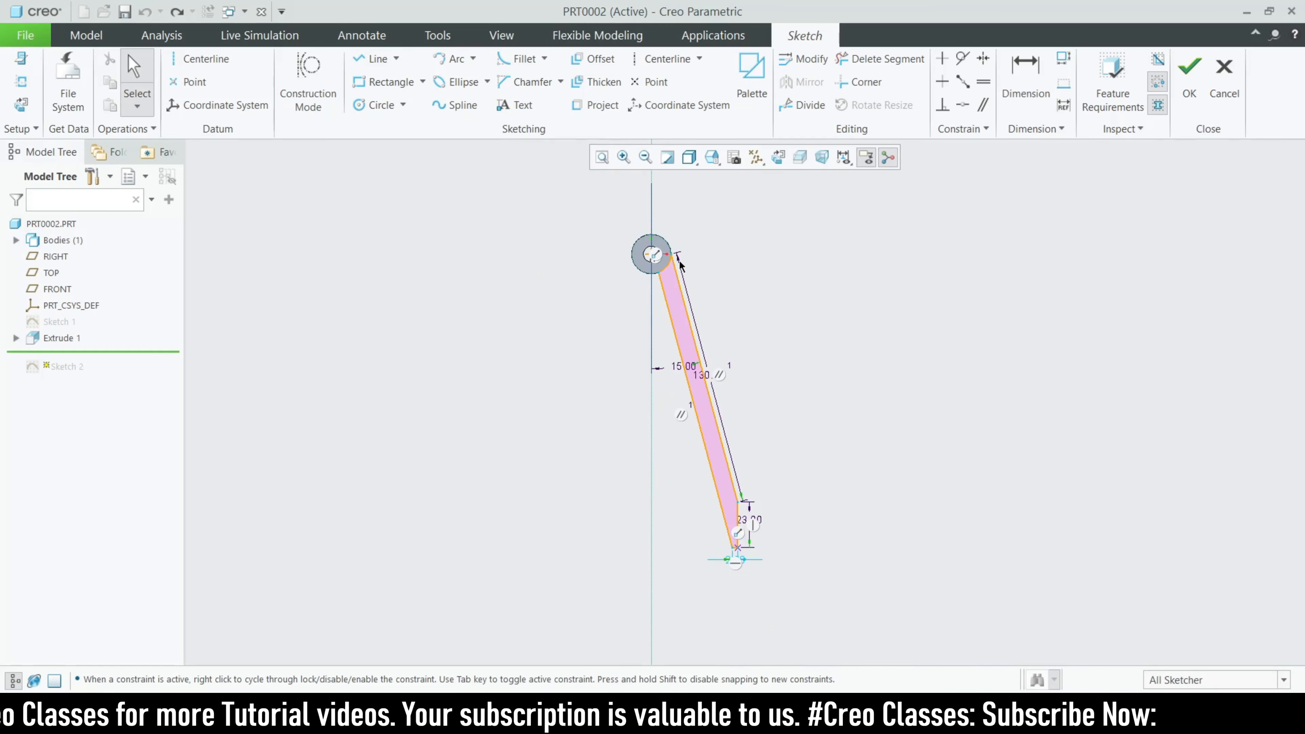
scroll(725, 498, up, 2)
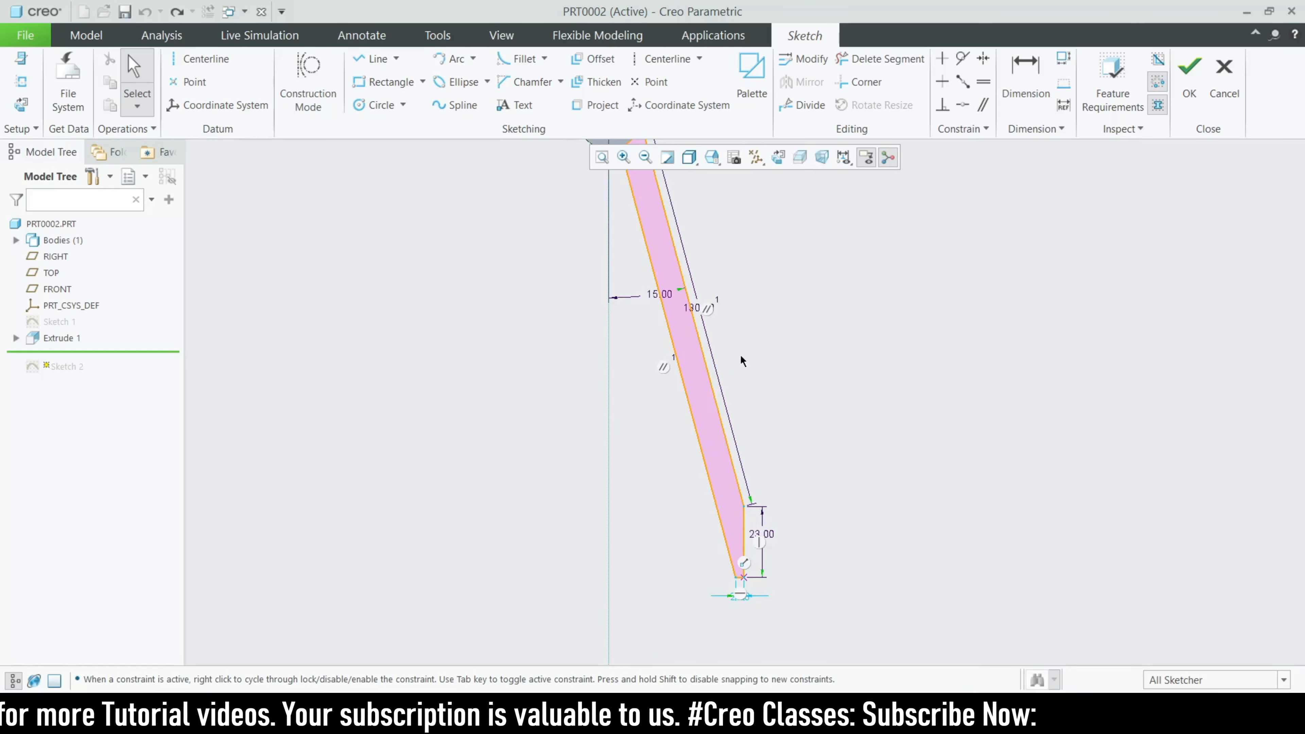
scroll(732, 617, up, 5)
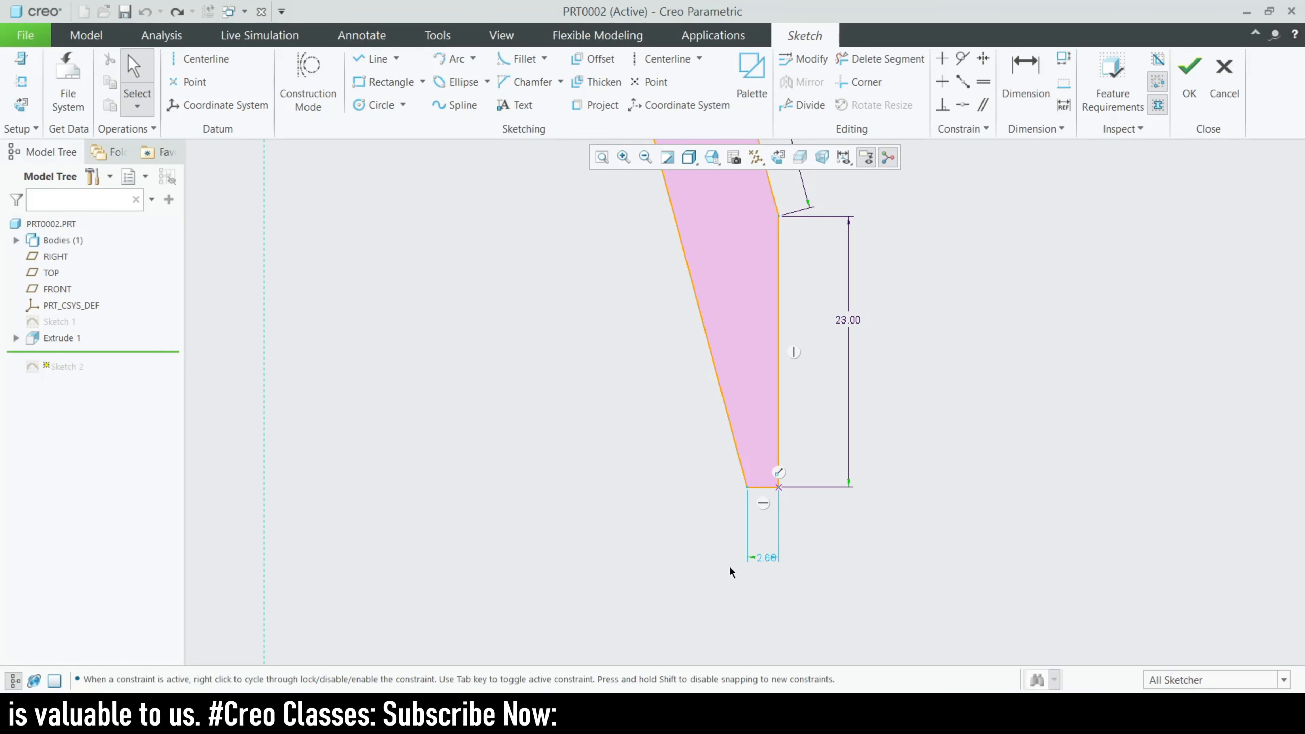
scroll(733, 537, down, 8)
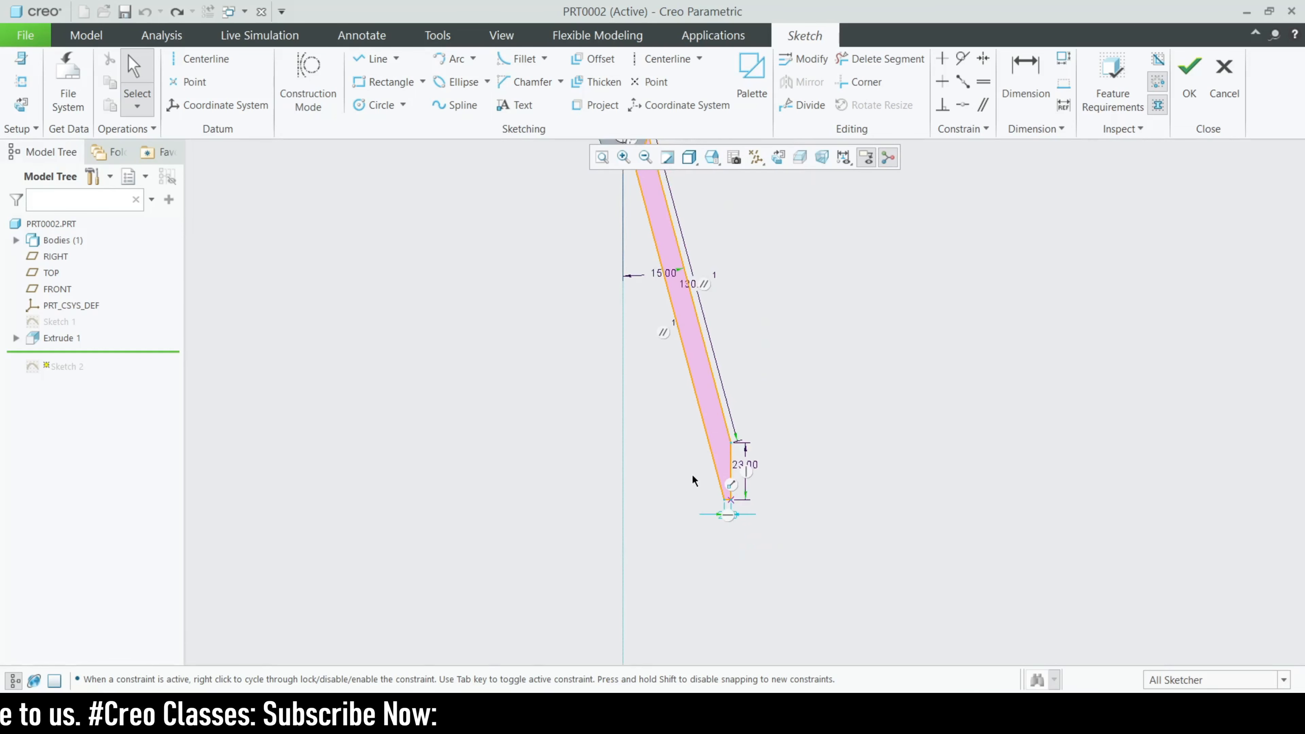
click(1226, 87)
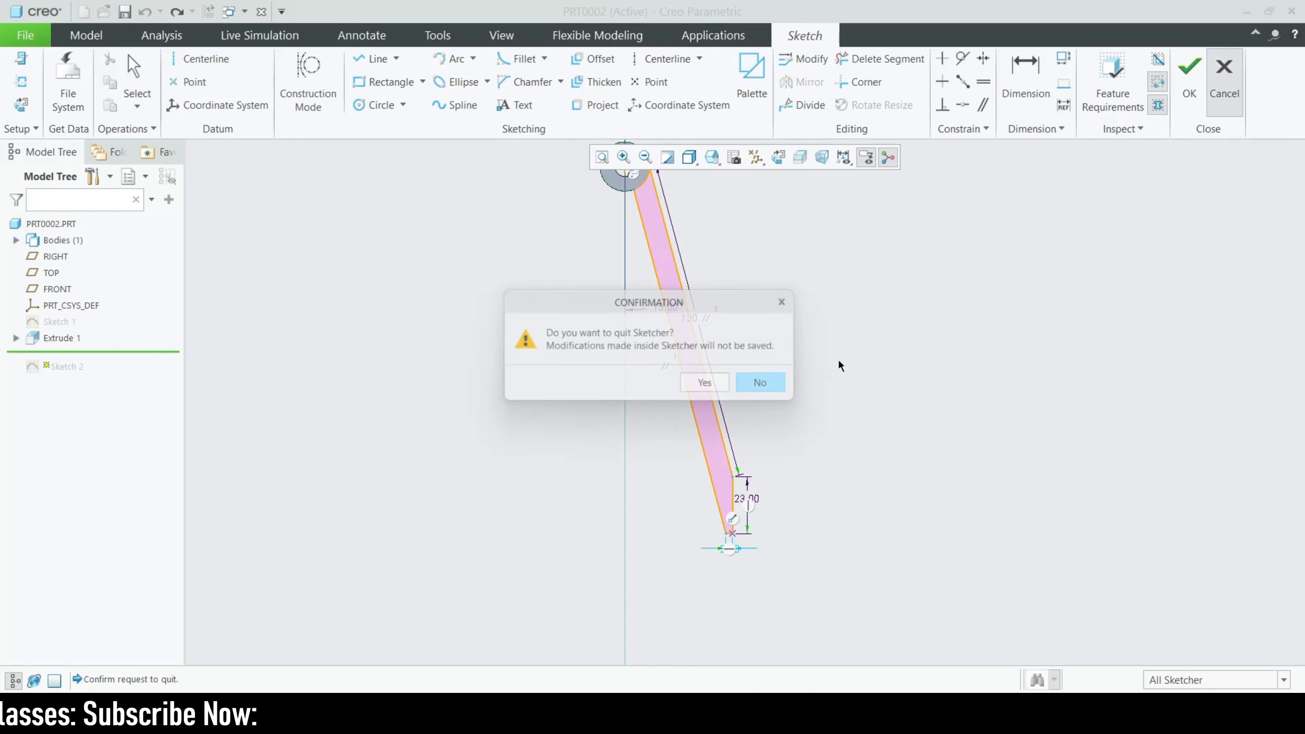
click(720, 389)
Open the definition of Extrude 2, check the leg's extrusion depth from the side, and close it unchanged.
click(62, 371)
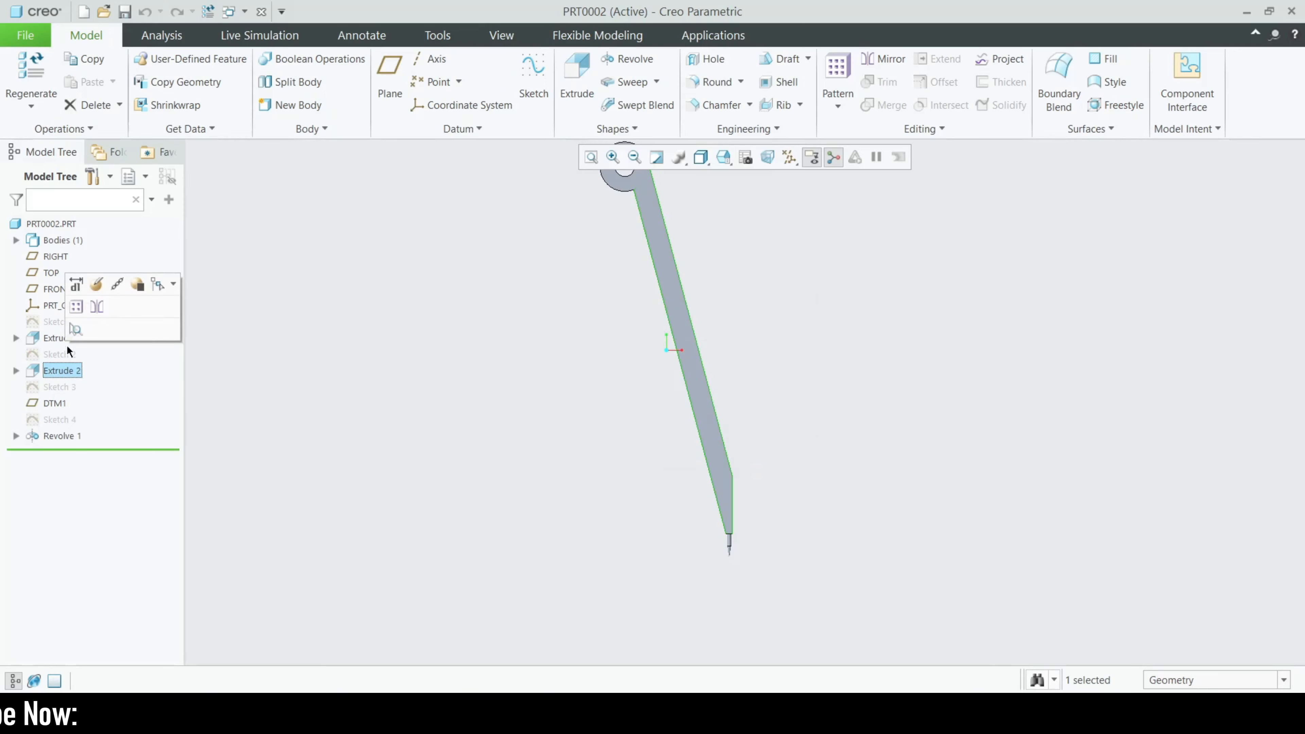
click(100, 285)
middle_drag(606, 407, 693, 345)
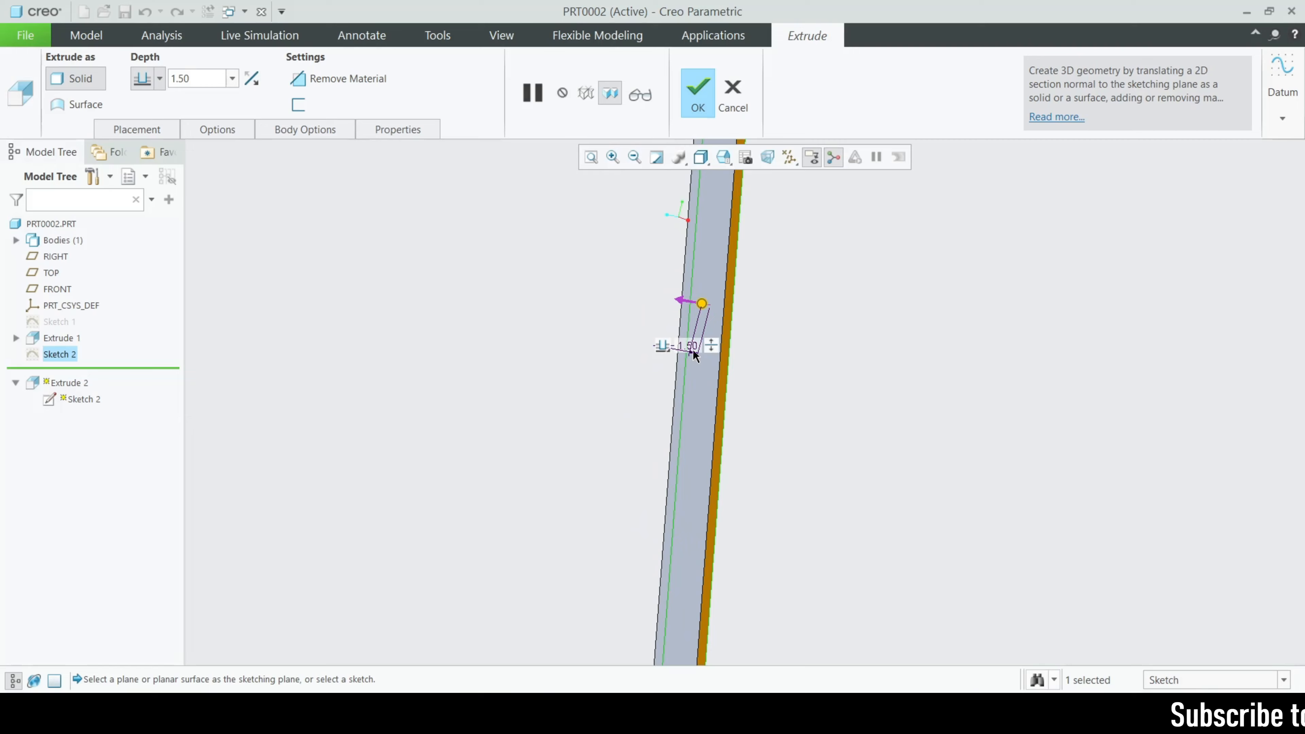
click(750, 98)
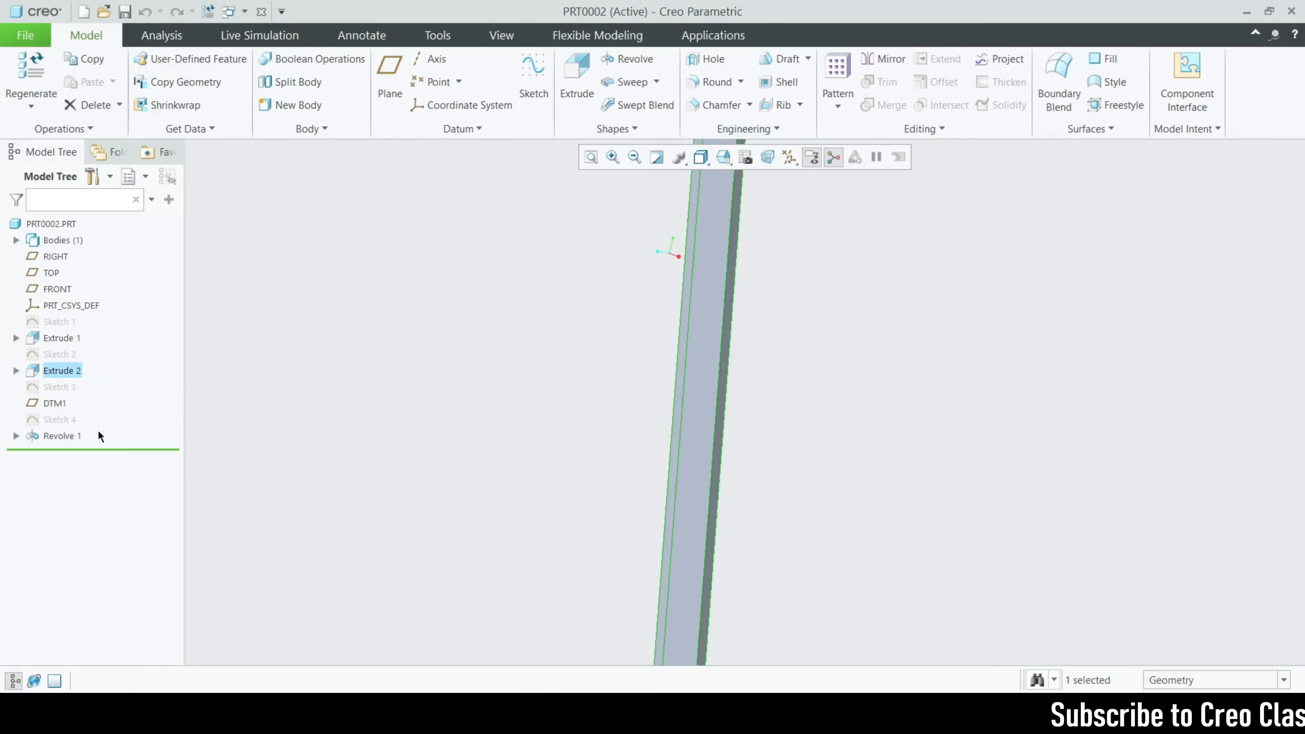
Open Sketch 3 to view the needle profile under the leg, and quit Sketcher without saving.
click(61, 386)
click(84, 310)
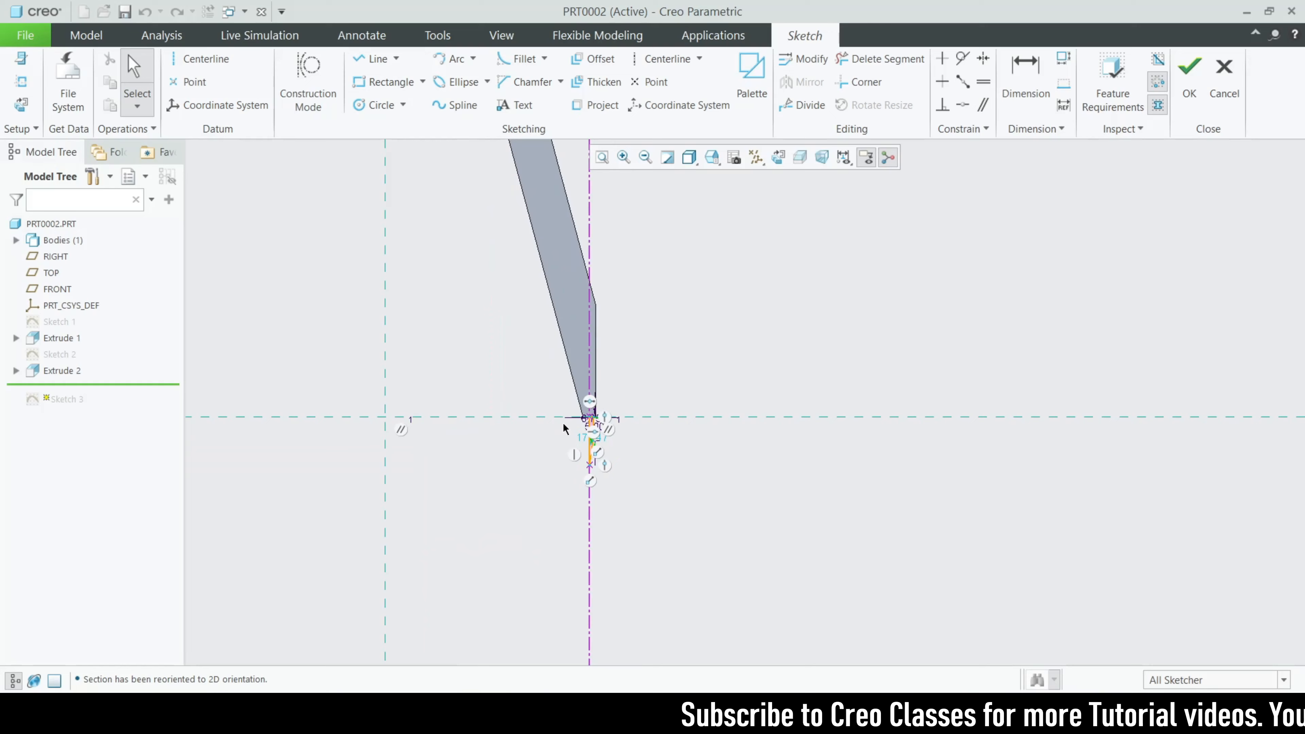
click(1225, 92)
click(763, 384)
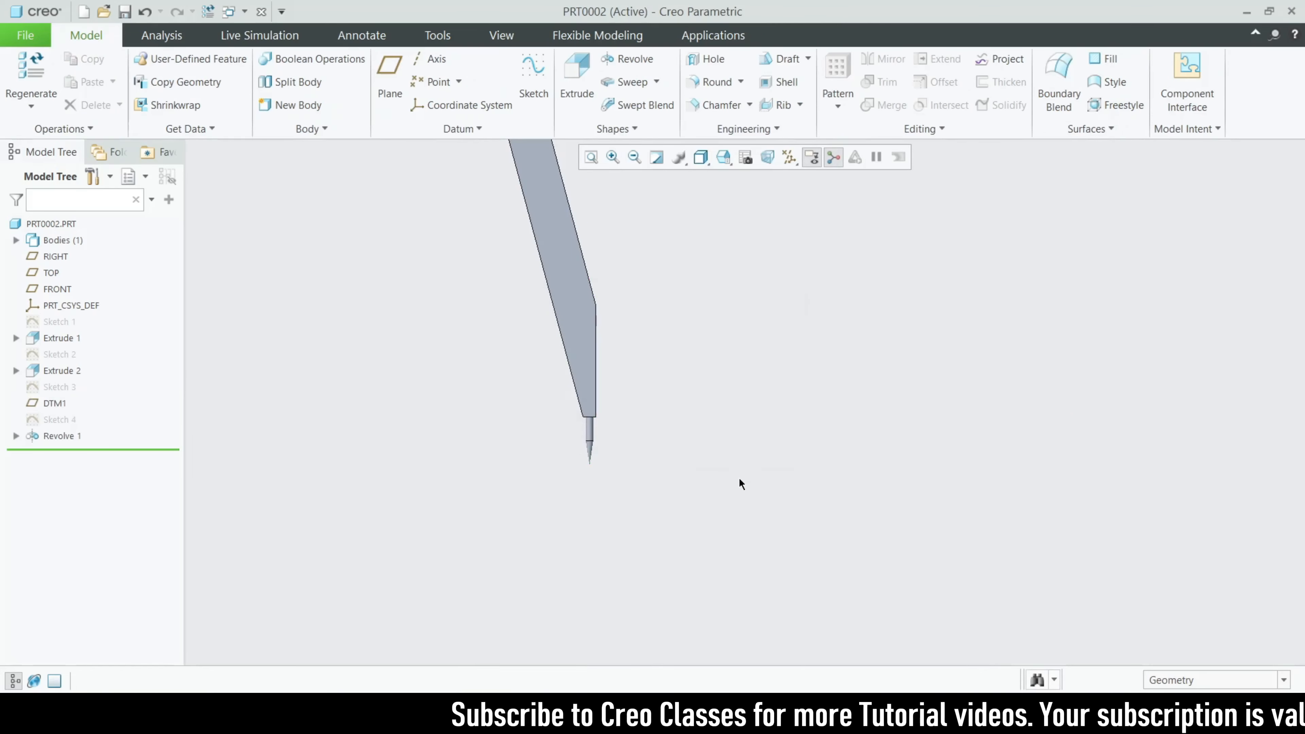
Select datum plane DTM1 and turn on the display of datum planes.
click(54, 404)
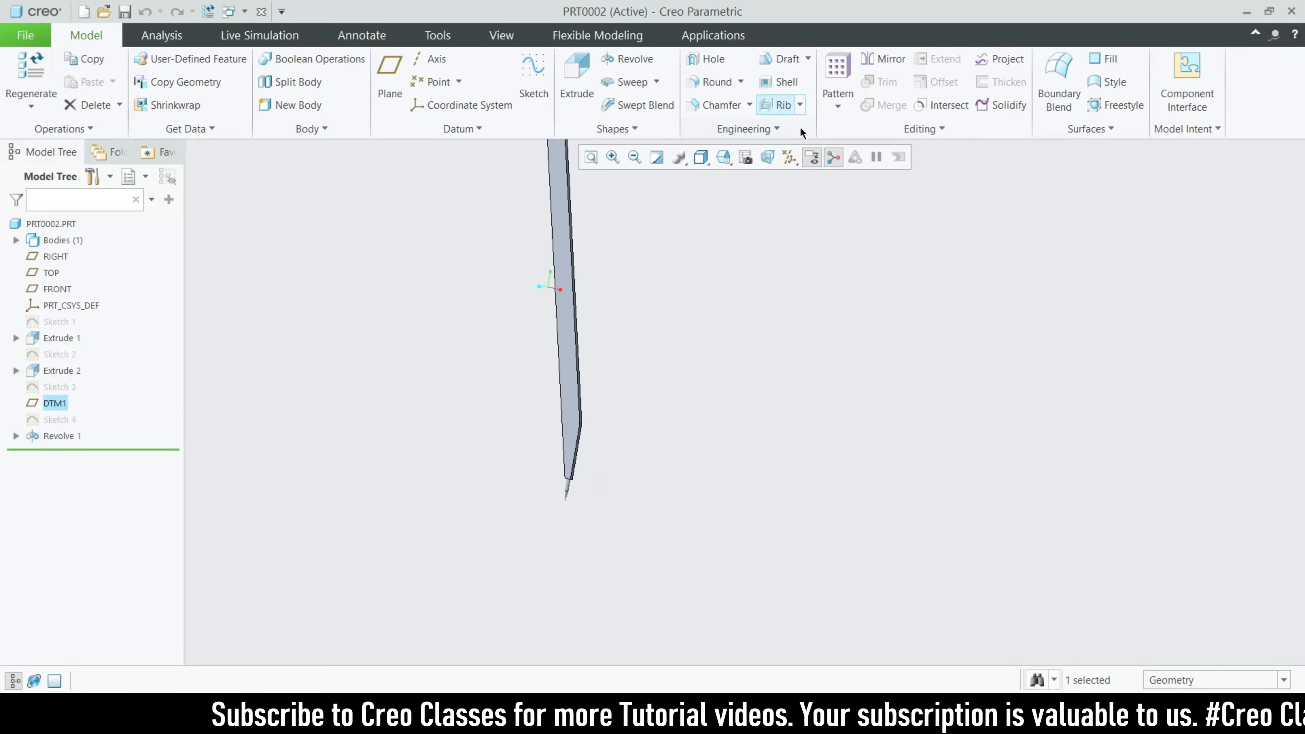
click(792, 163)
click(822, 249)
Open the definition of Extrude 1 and check its depth options.
click(56, 338)
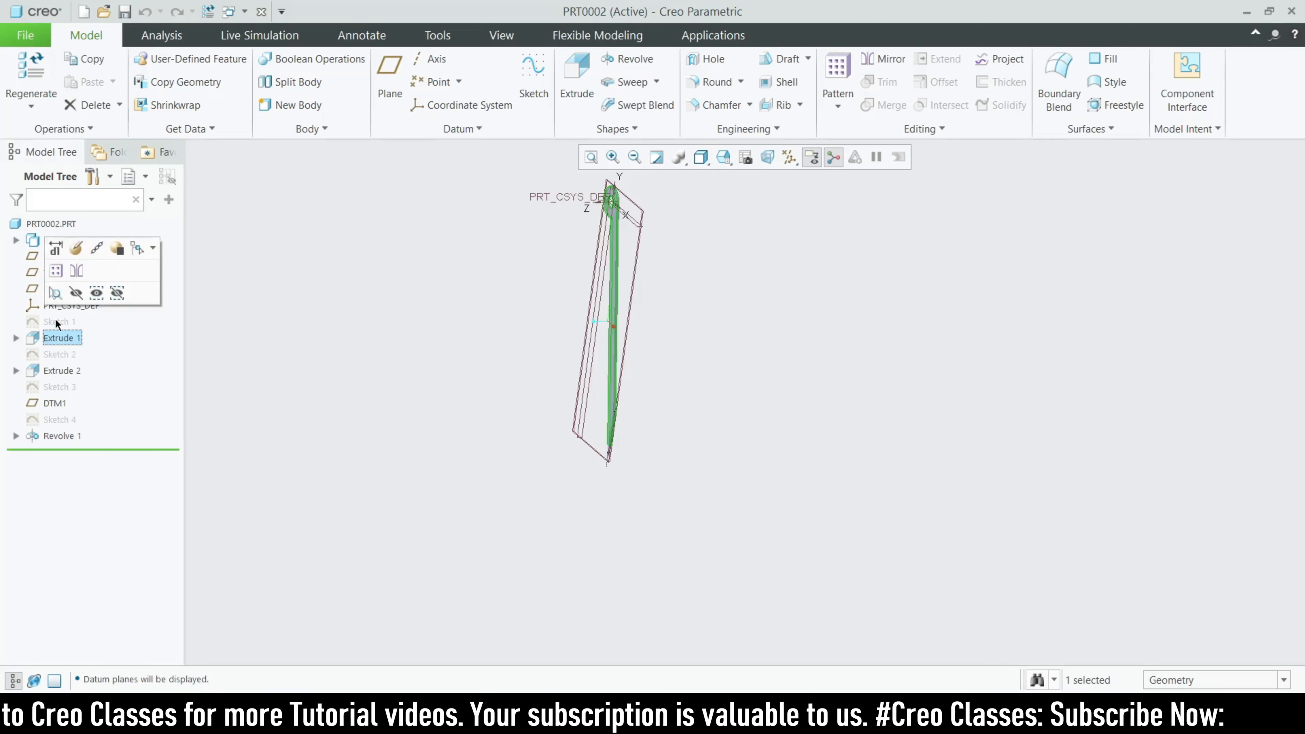
click(79, 248)
click(161, 78)
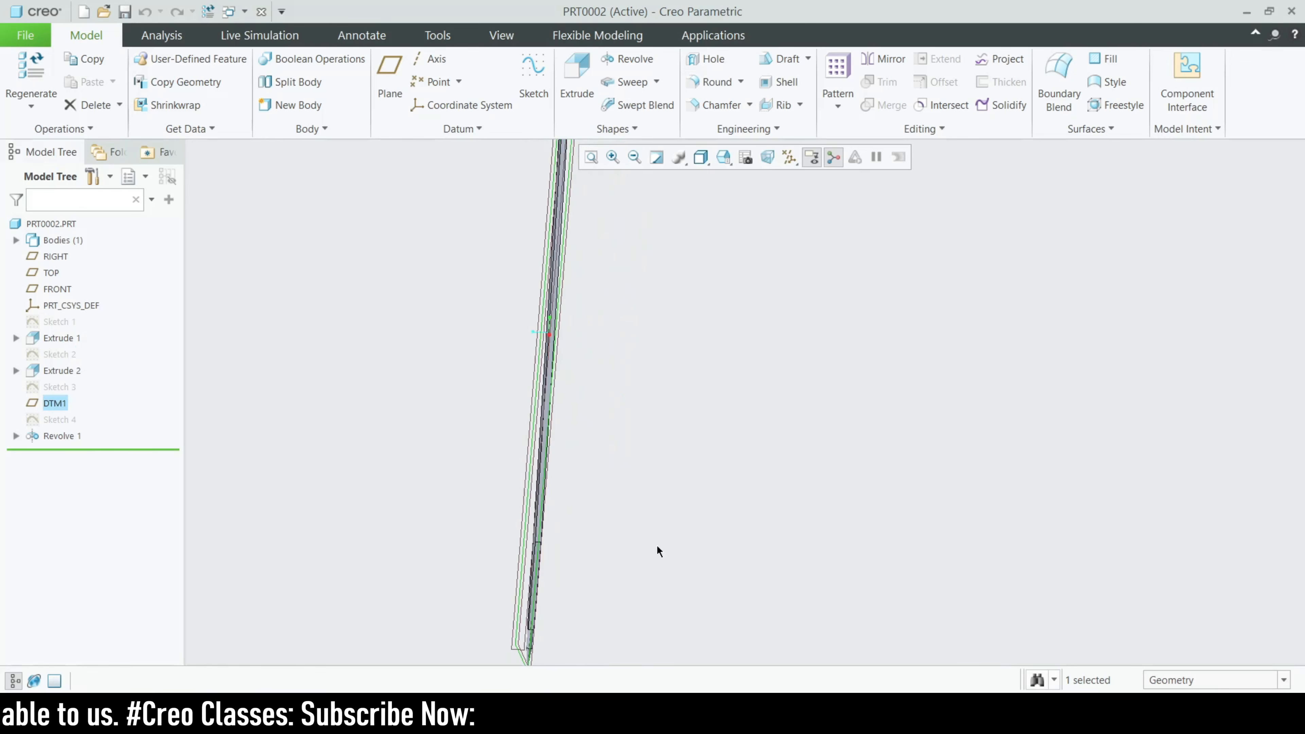
Examine from the side where the datum planes, including FRONT, lie relative to the leg and ring.
middle_drag(584, 621, 529, 549)
click(511, 507)
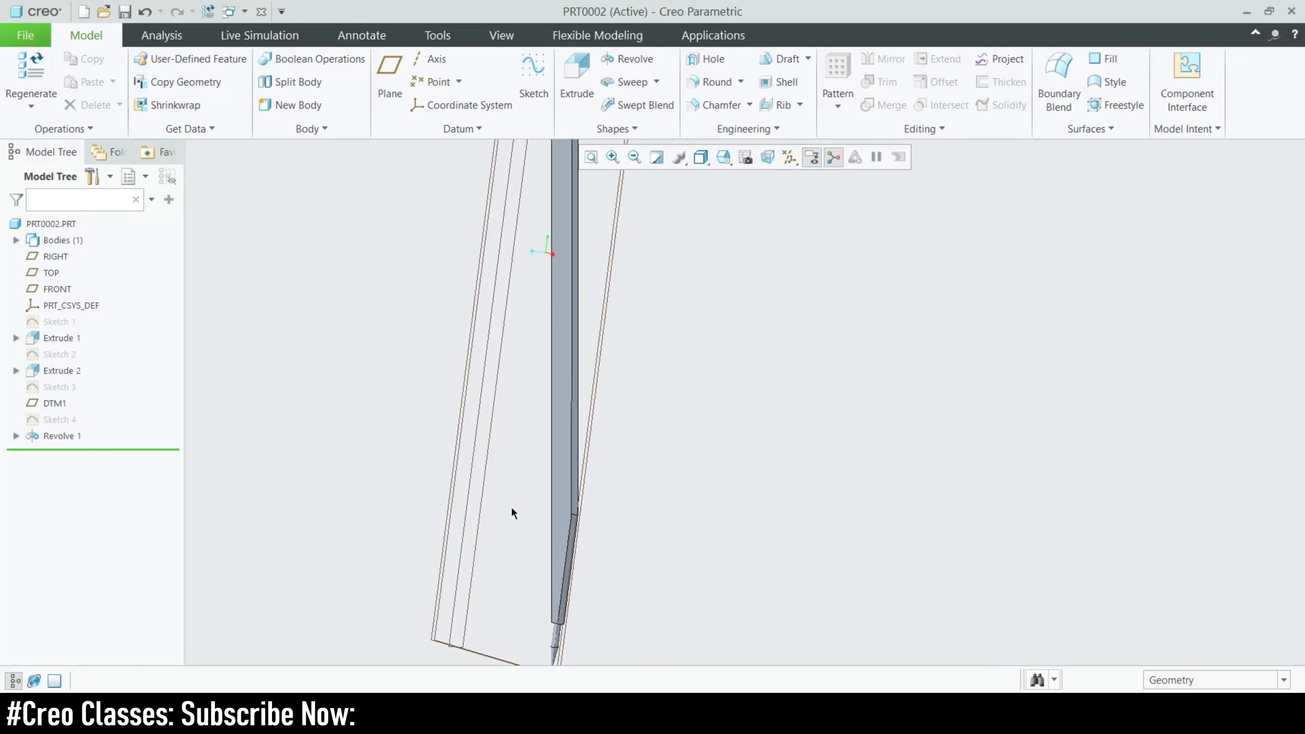
scroll(436, 505, up, 5)
middle_drag(555, 463, 647, 441)
scroll(525, 186, down, 6)
click(535, 283)
scroll(348, 277, down, 4)
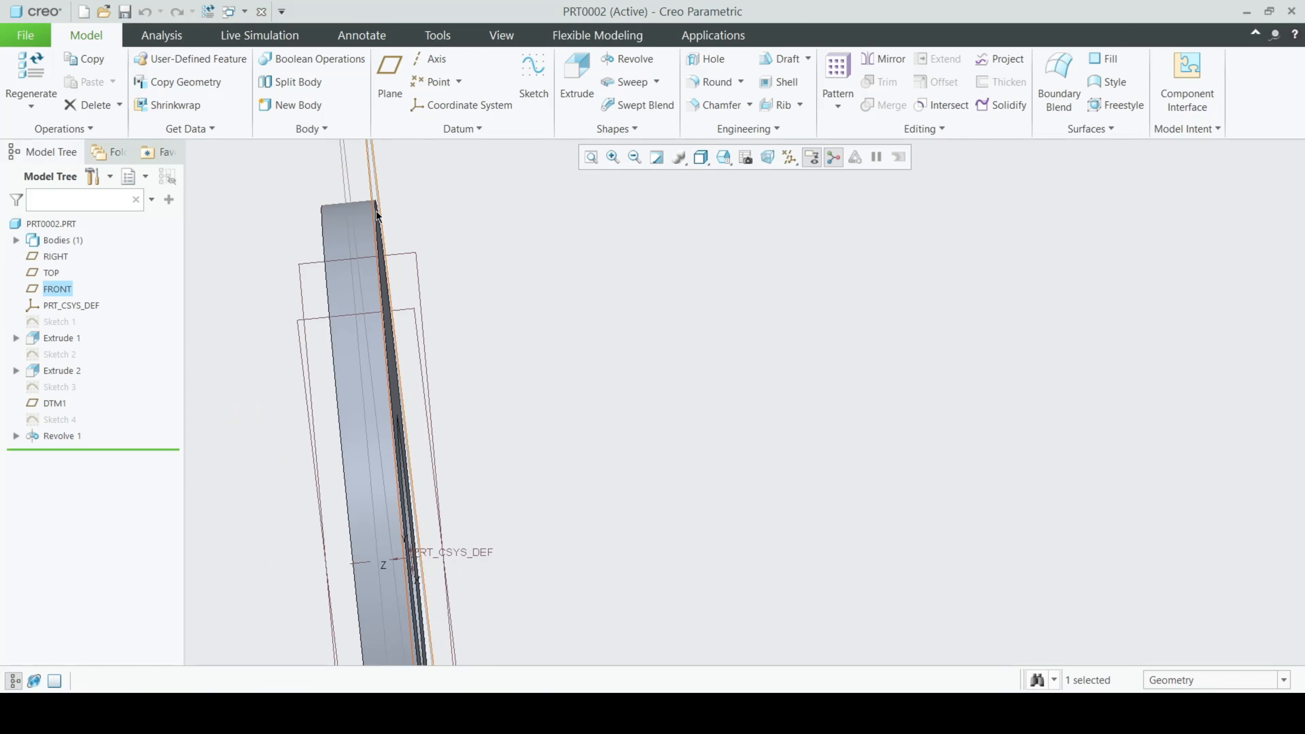
click(381, 201)
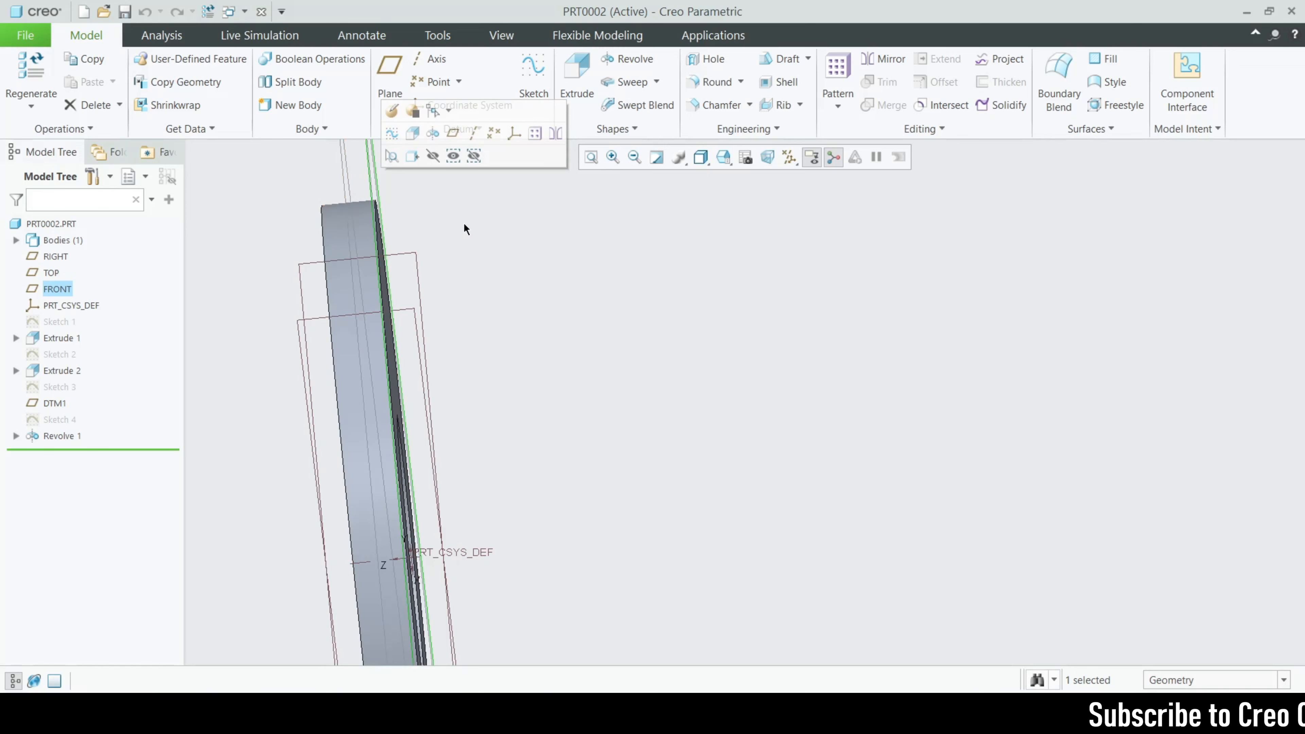
click(421, 230)
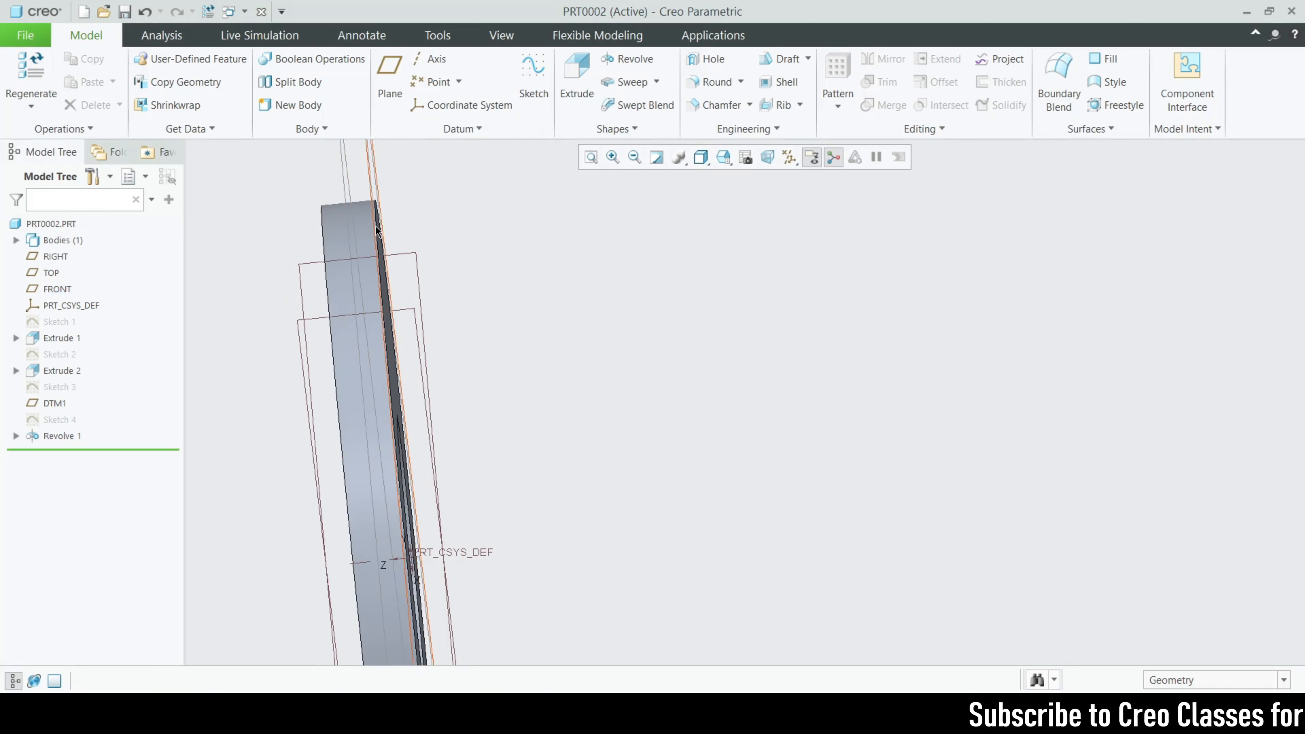
Open Sketch 3, orient it parallel to the screen, and examine the dimensions of the pointed needle profile.
click(59, 387)
click(98, 335)
click(778, 158)
scroll(557, 445, down, 4)
scroll(657, 310, down, 2)
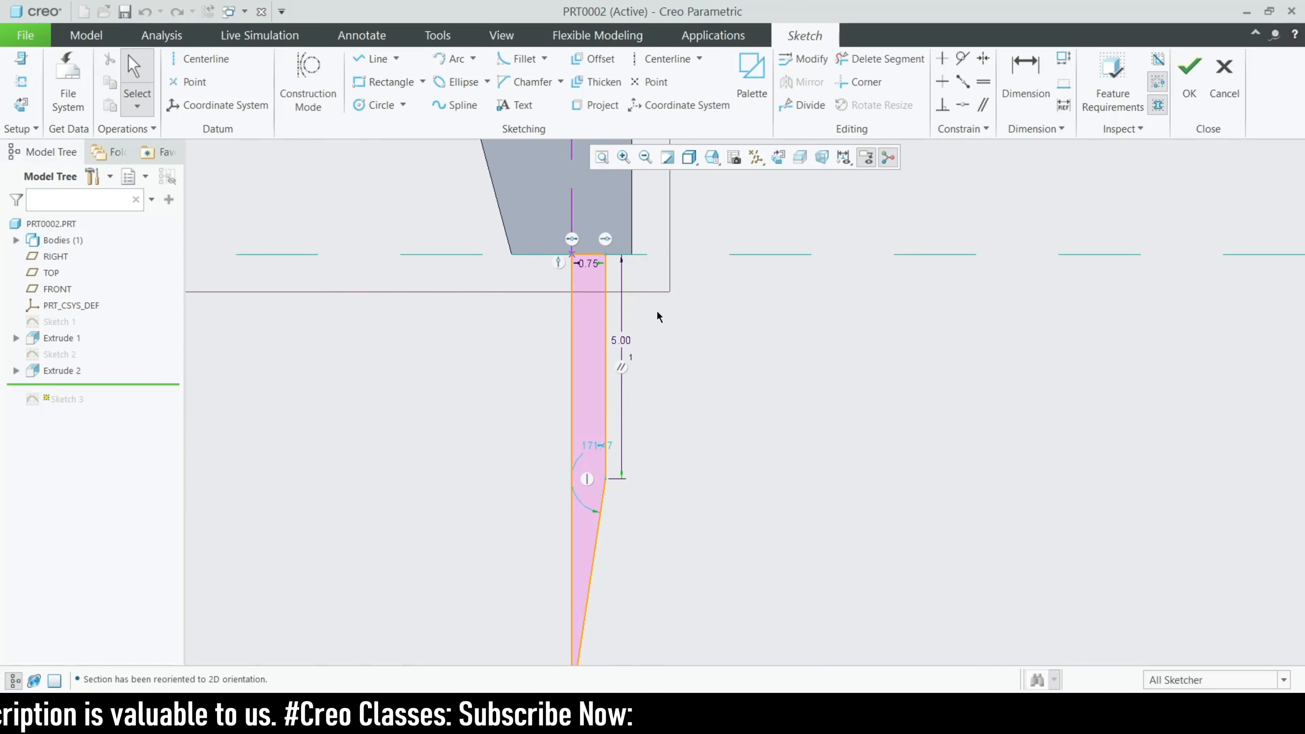
scroll(640, 321, up, 3)
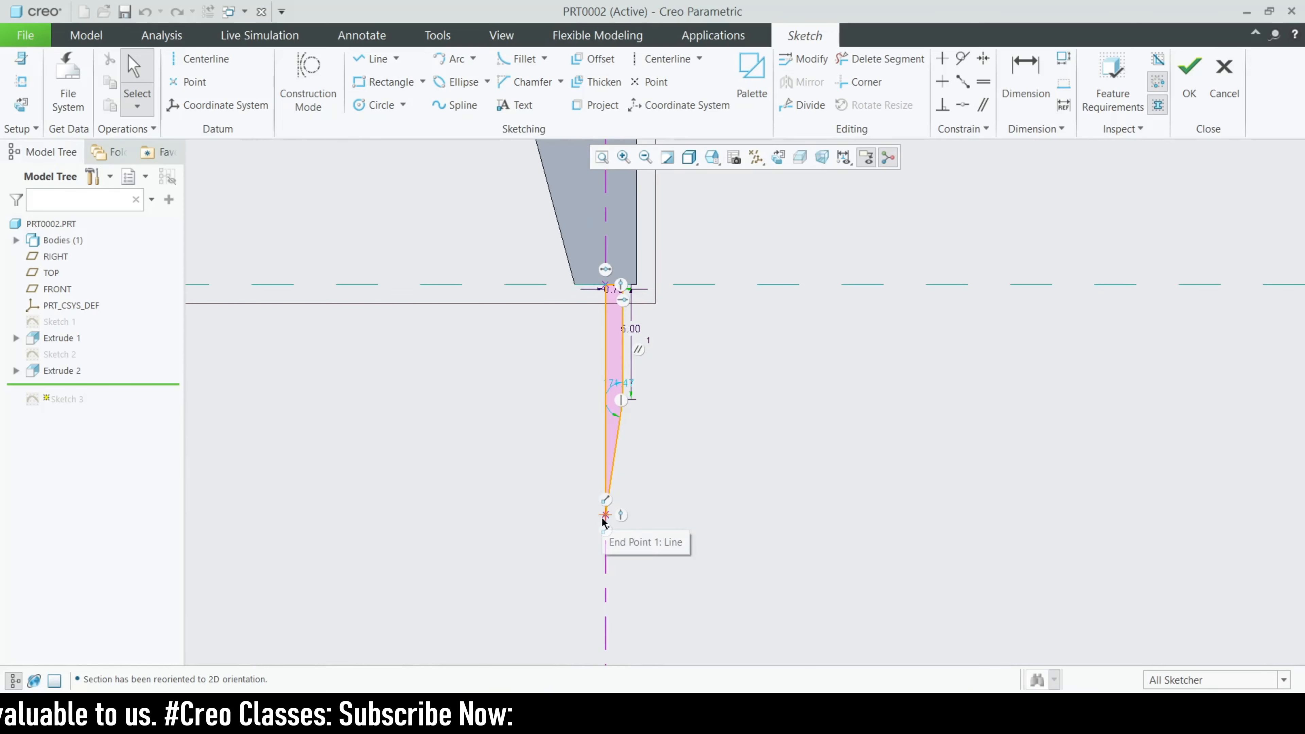
Dimension the needle profile's overall height from its lower point to the leg's bottom edge.
click(1026, 83)
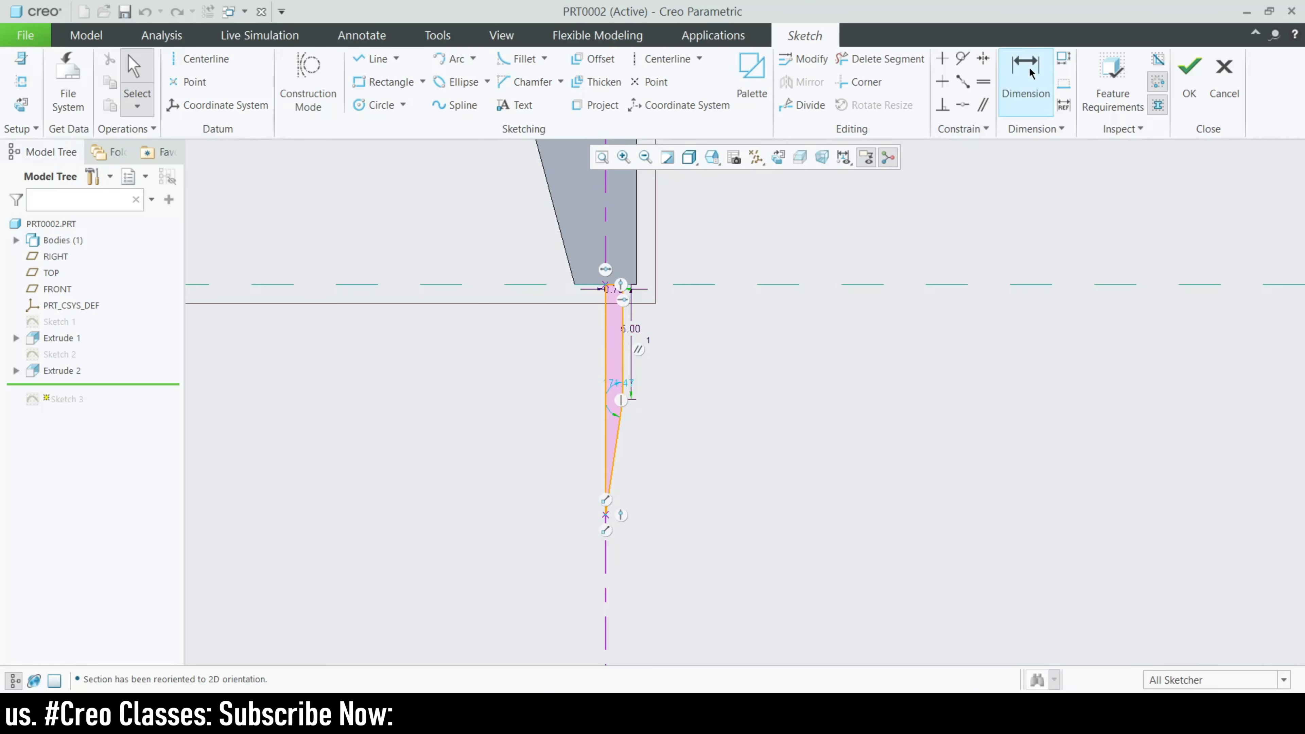
click(607, 515)
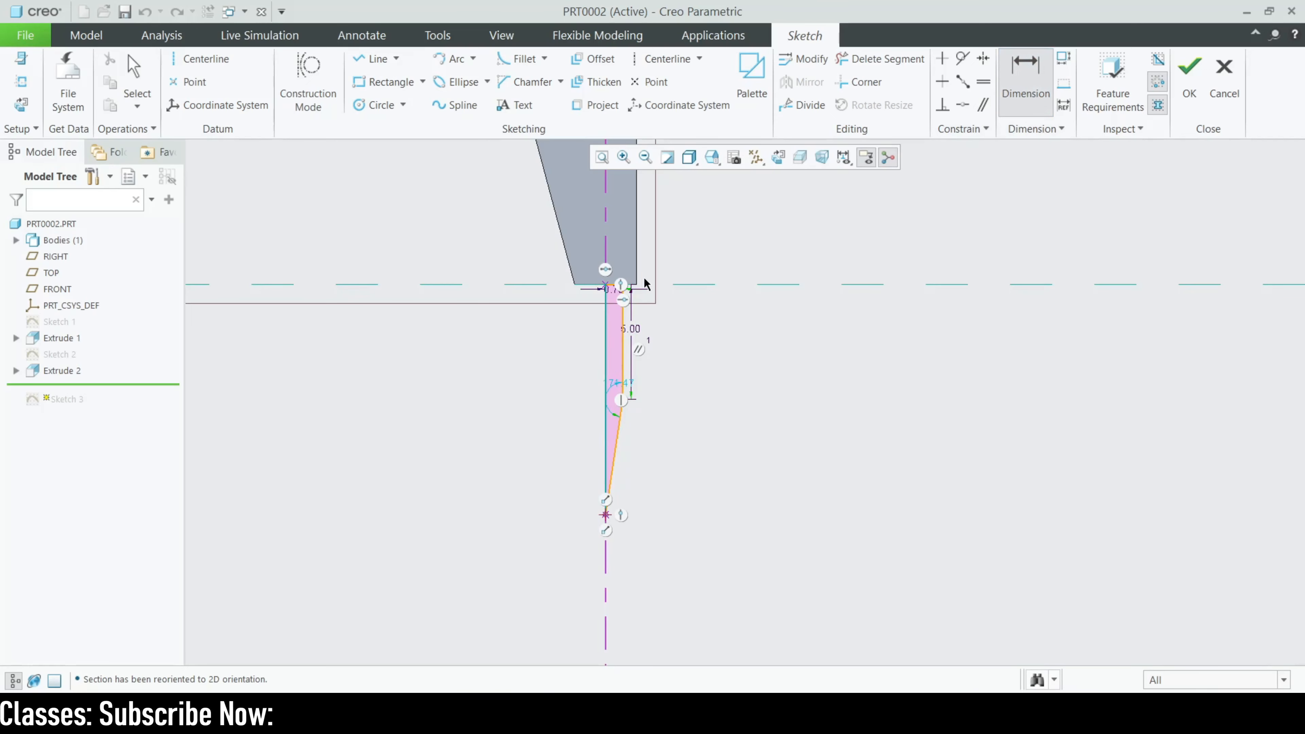
click(636, 284)
middle_click(734, 426)
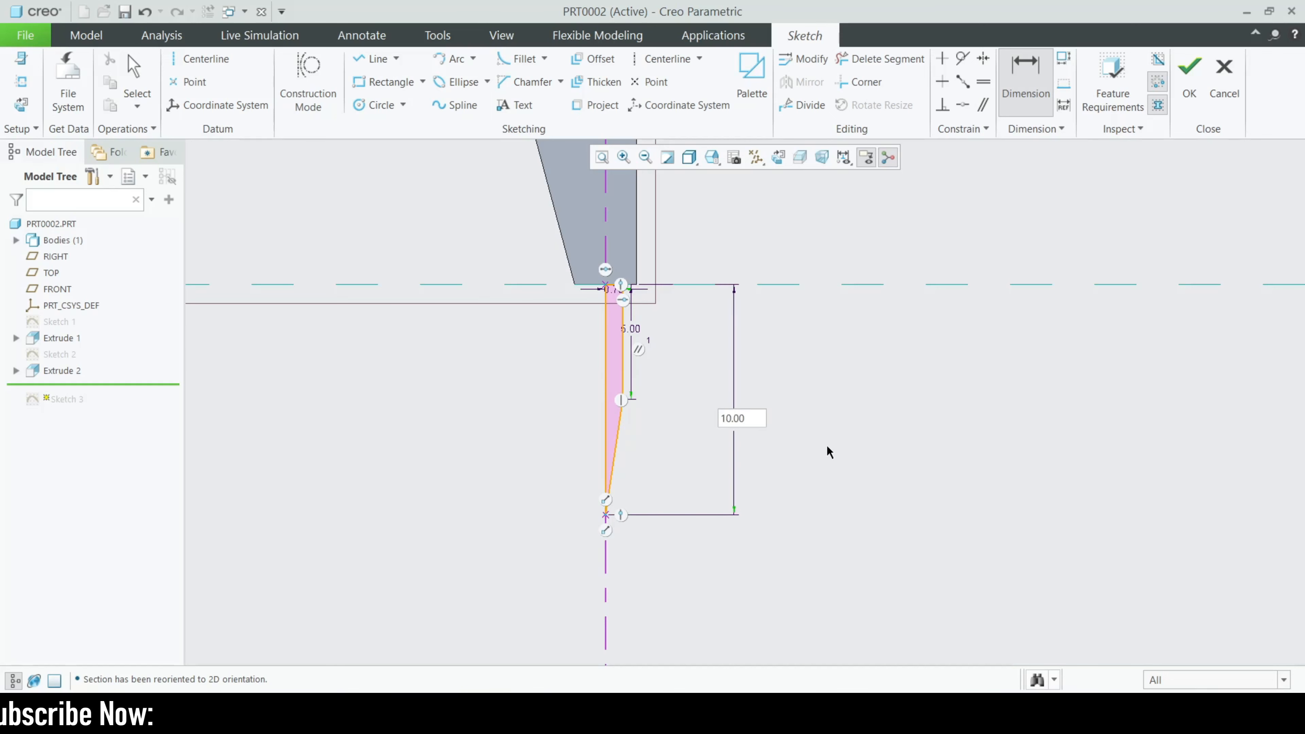
Move the needle's half-width dimension into the open area beside the profile, and leave Sketch 3 without saving.
scroll(635, 406, down, 4)
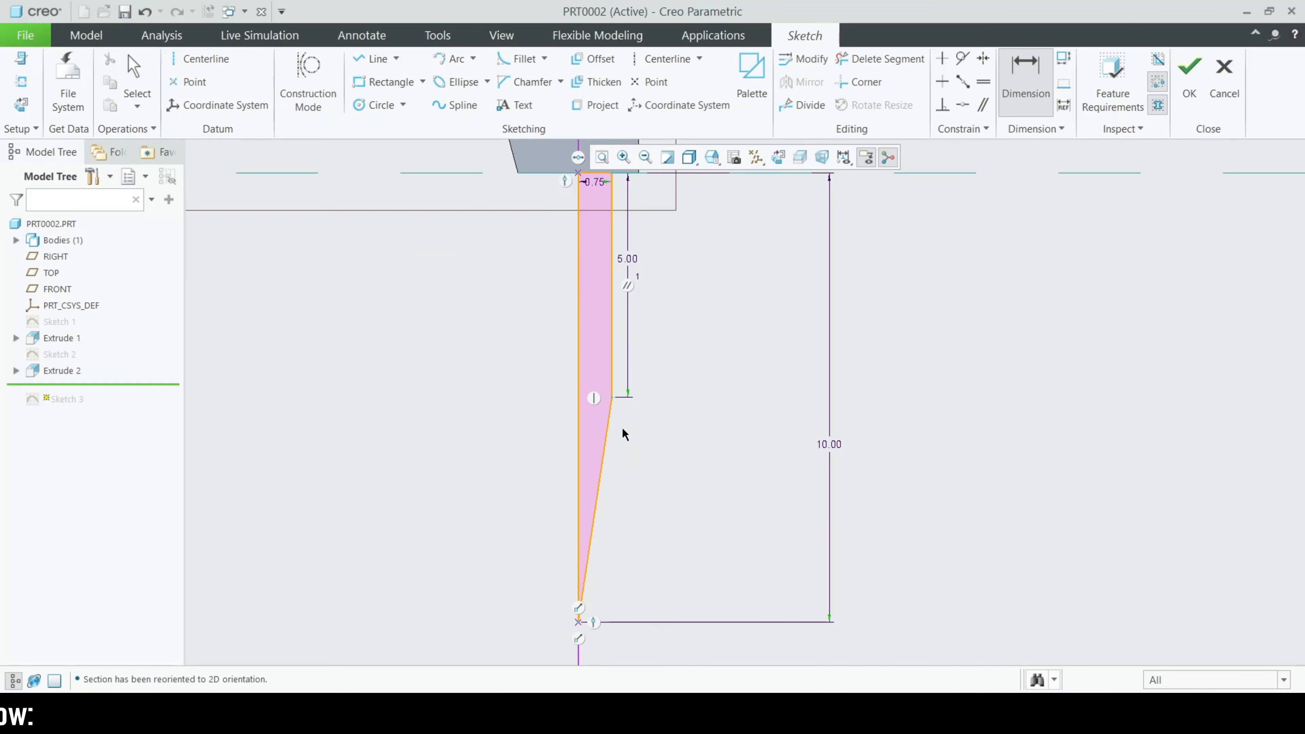
click(613, 398)
scroll(633, 432, up, 1)
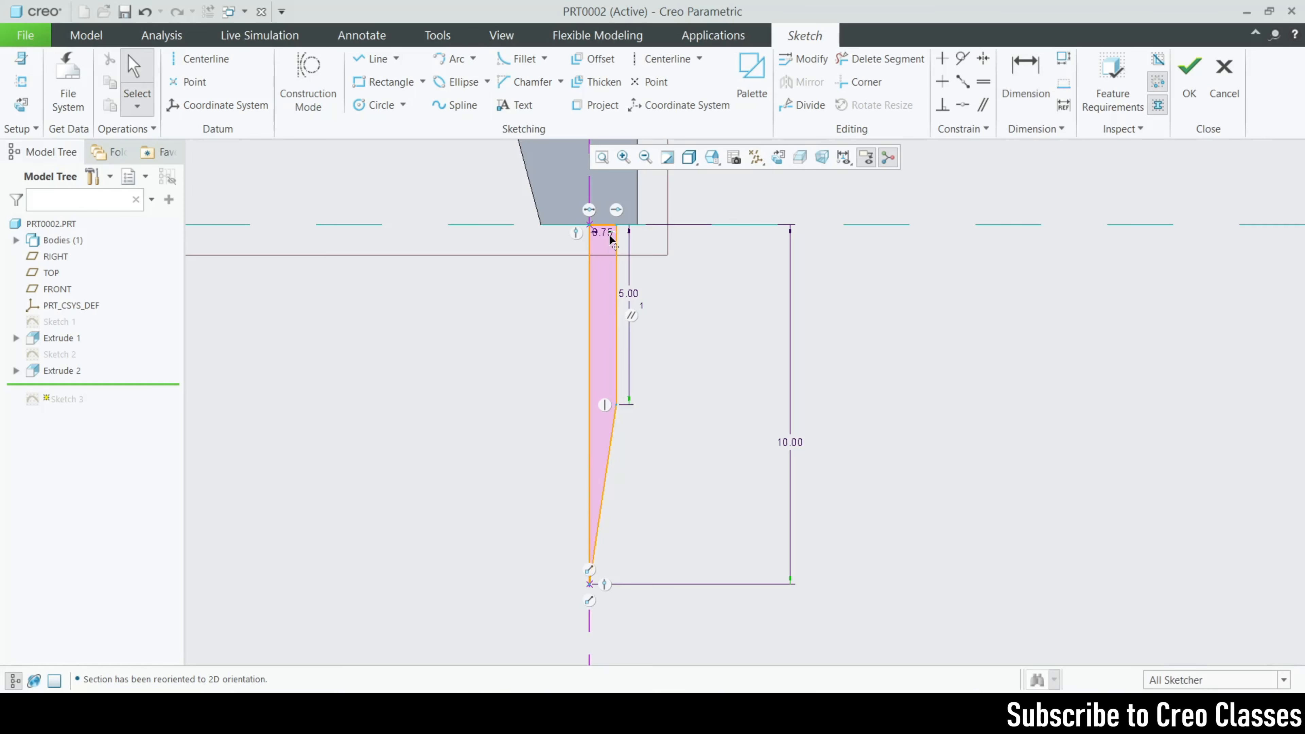
middle_click(595, 258)
drag(602, 233, 552, 315)
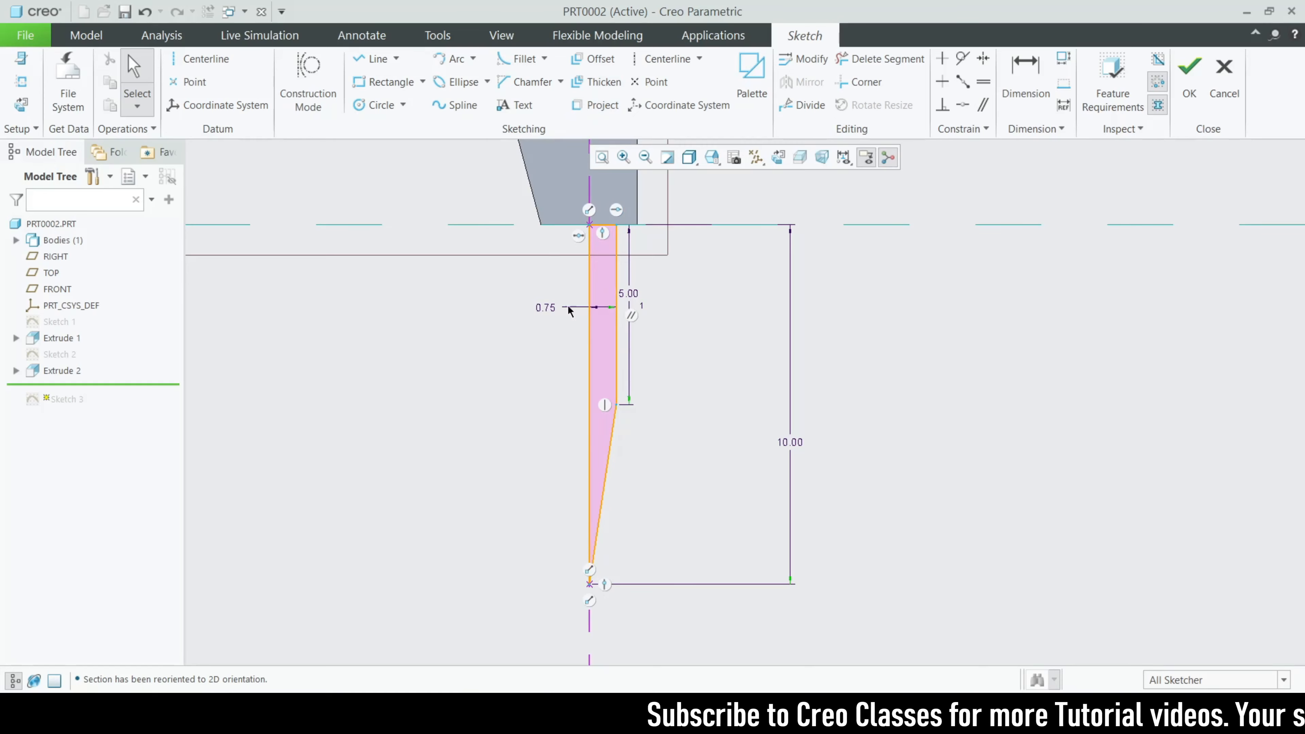
click(1225, 83)
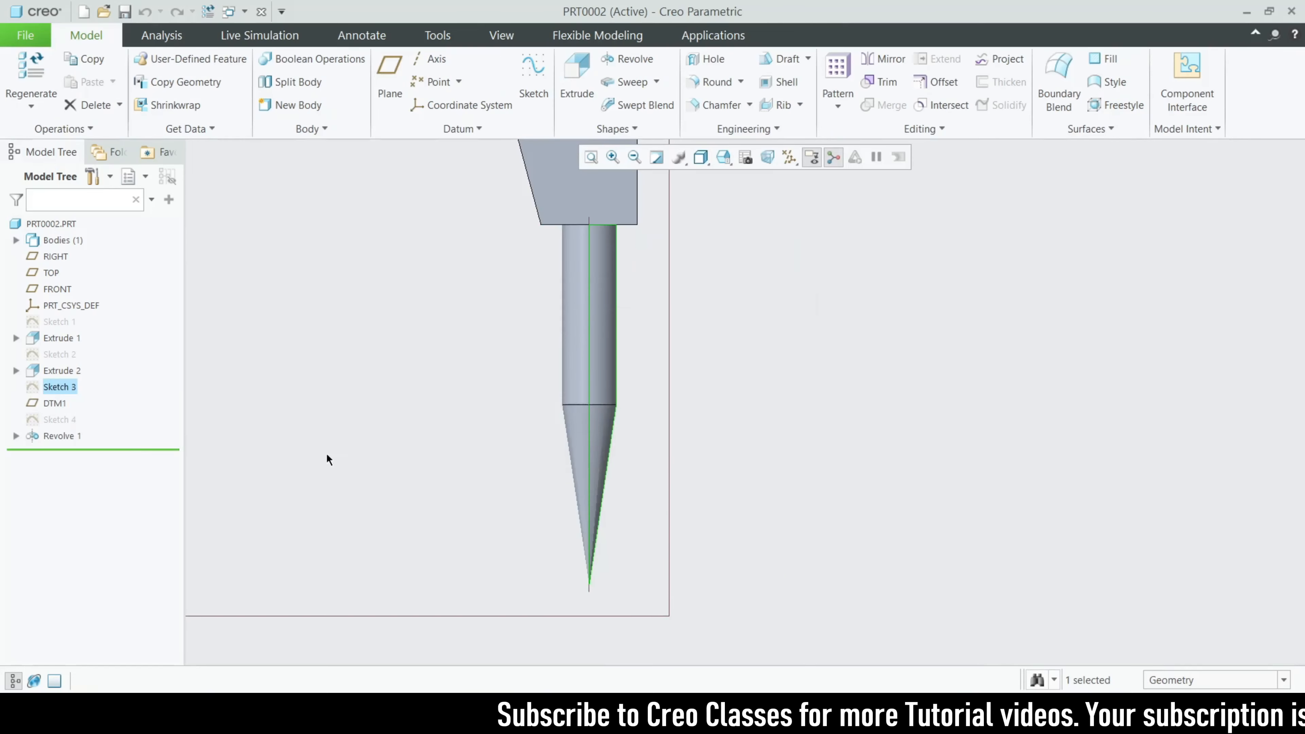
Open Sketch 4, examine the needle profile used for the revolve, and quit Sketcher without saving.
click(62, 435)
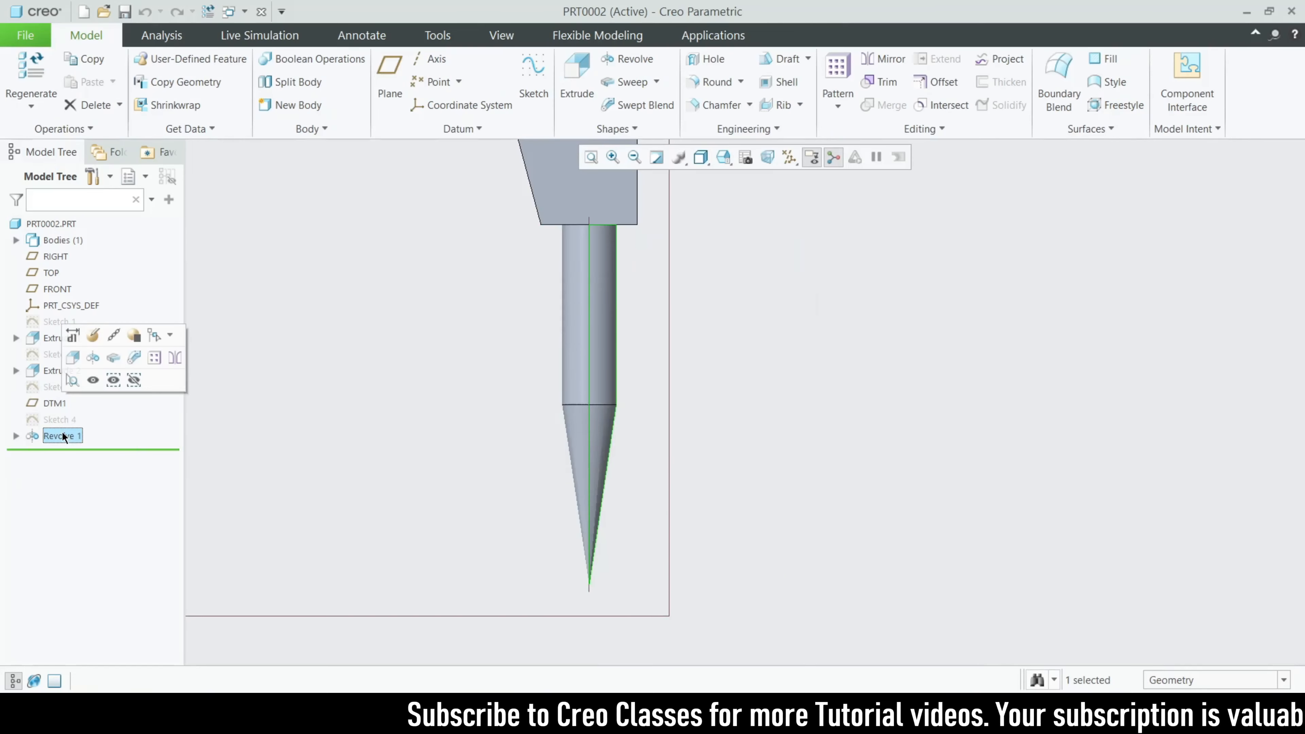
click(61, 419)
click(94, 332)
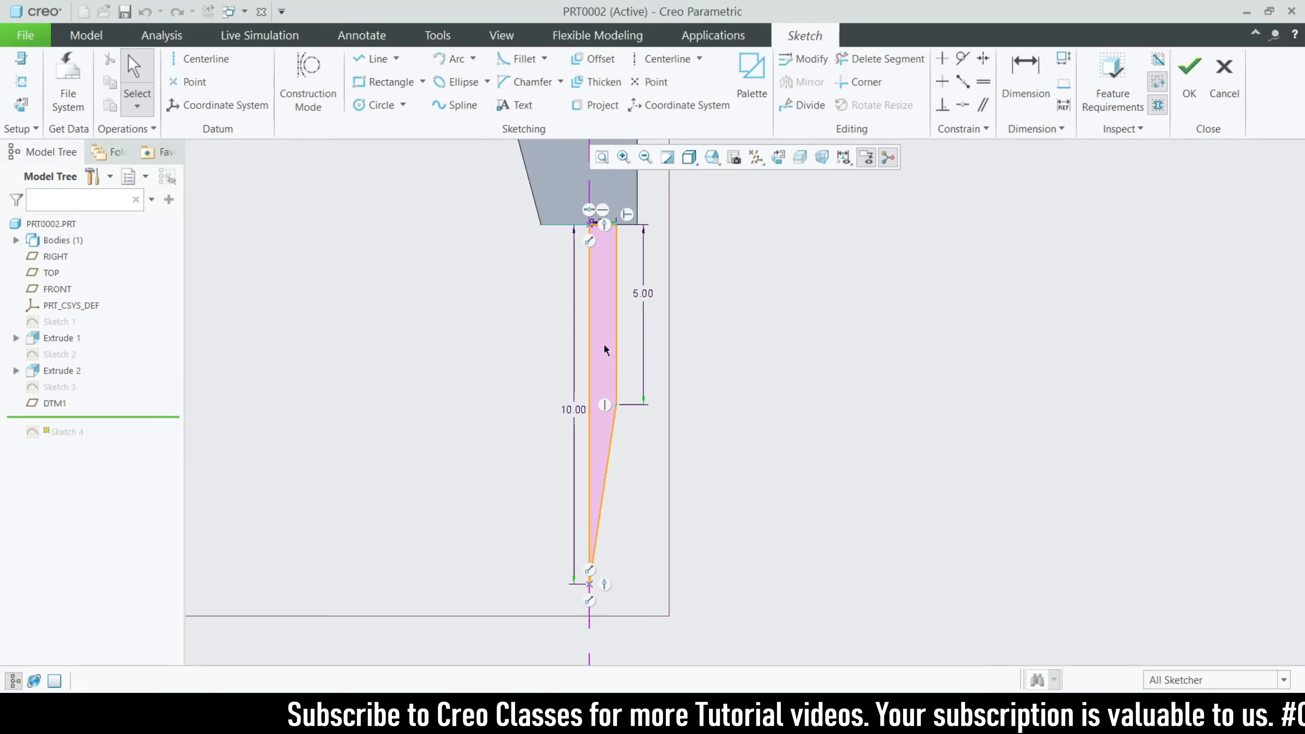
click(1225, 92)
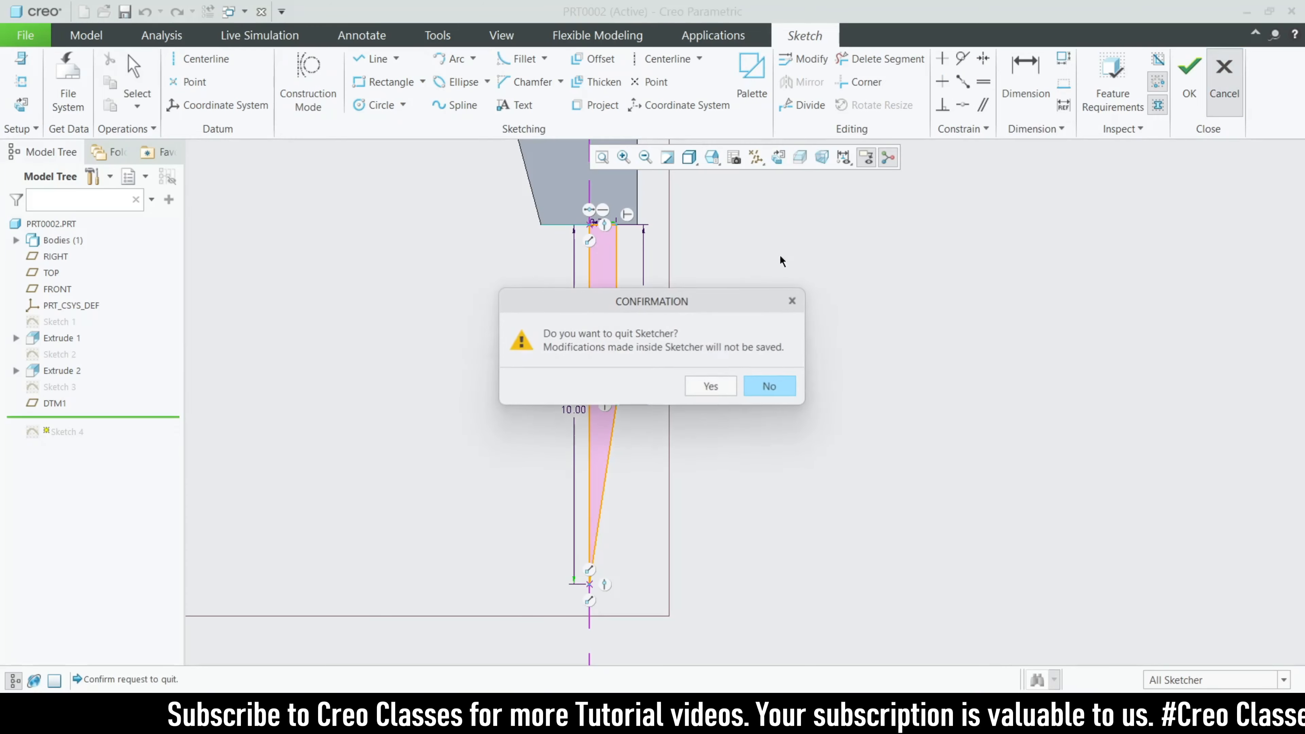
click(711, 386)
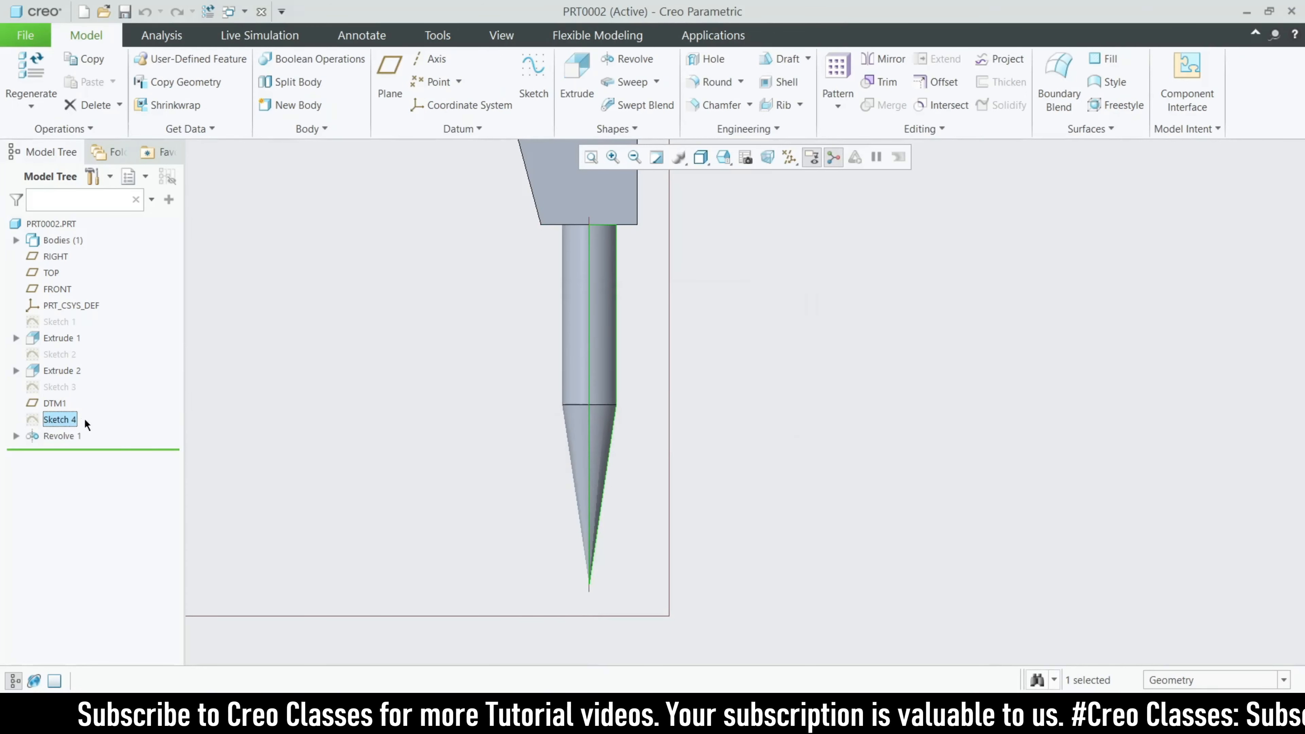
Delete the redundant Sketch 3 from the part.
click(67, 385)
right_click(68, 386)
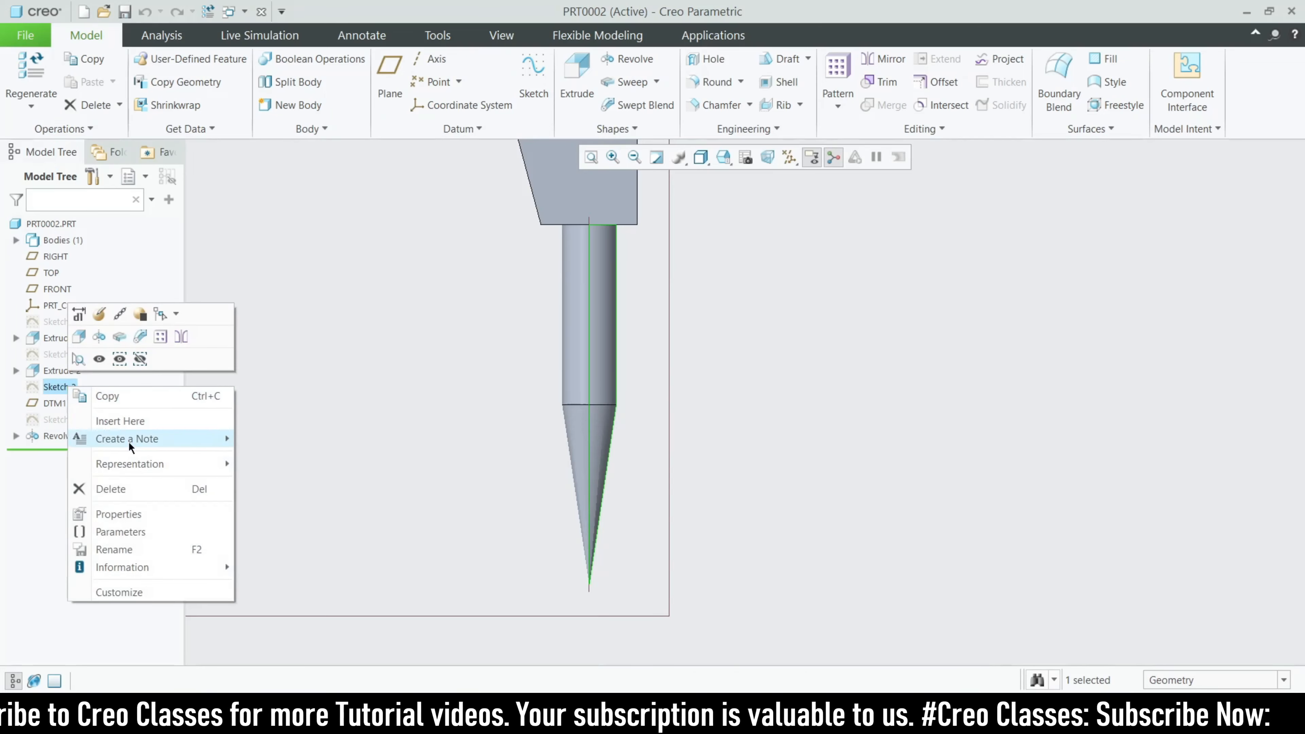
click(134, 489)
click(606, 376)
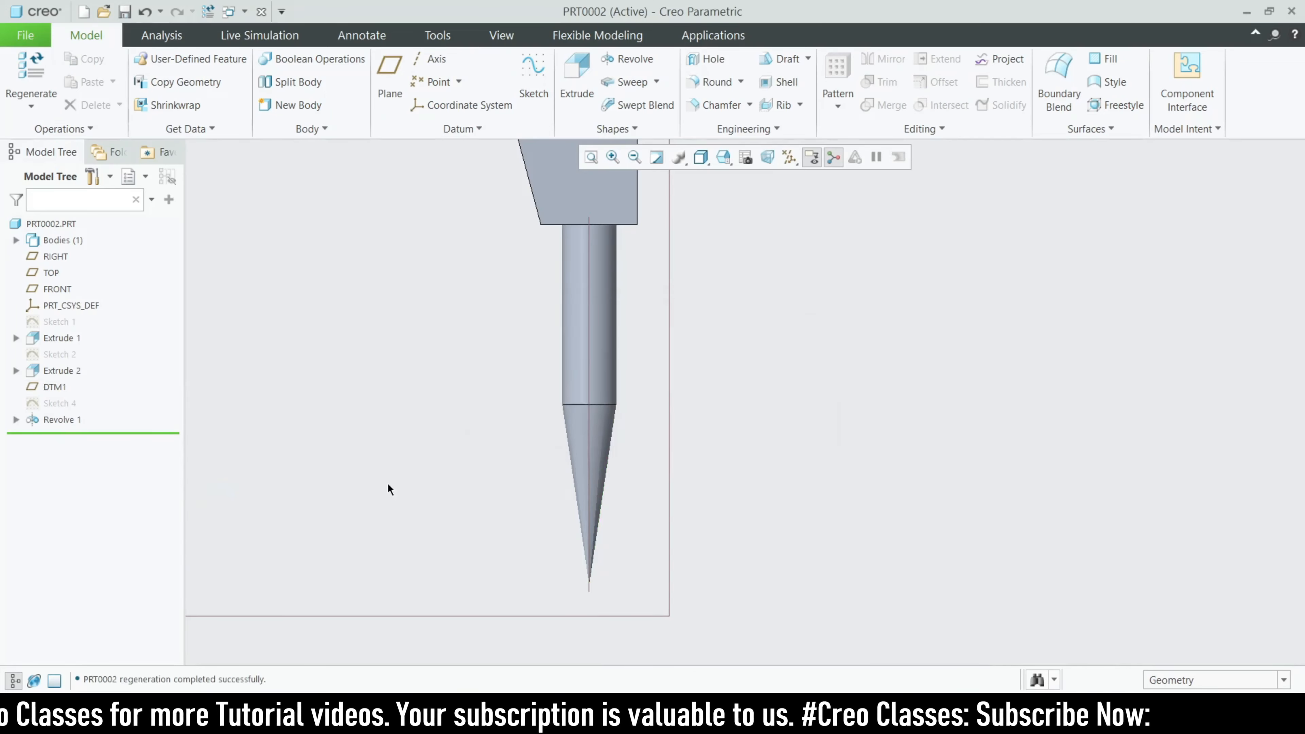